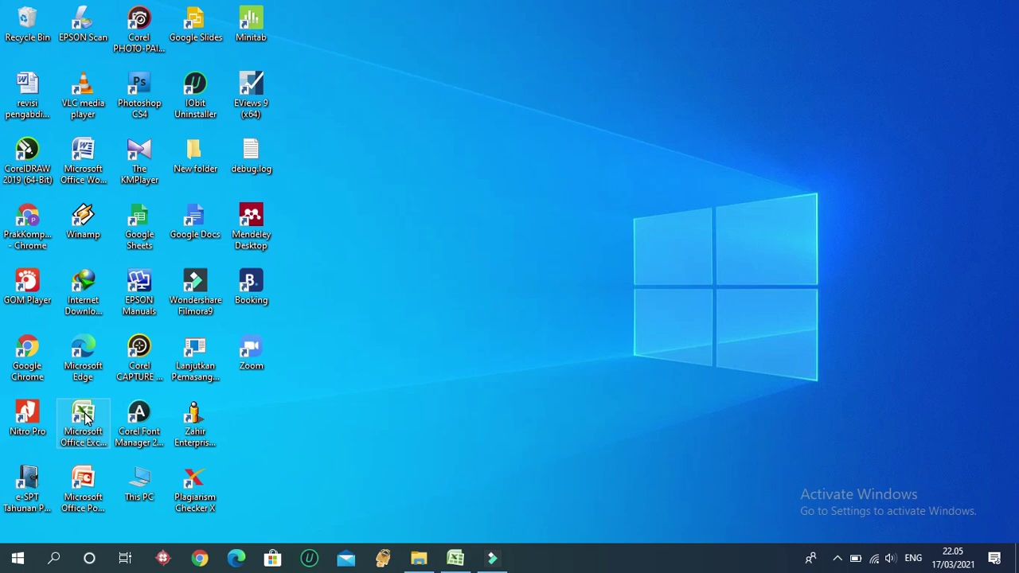
Step: Start Microsoft Excel with a blank workbook
double_click(90, 415)
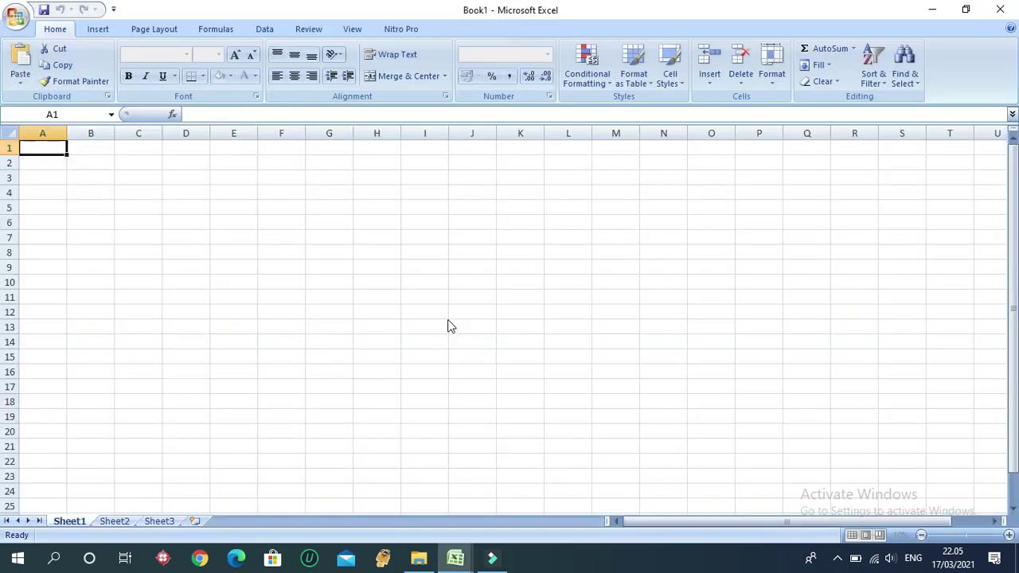
left_click(70, 164)
left_click(279, 237)
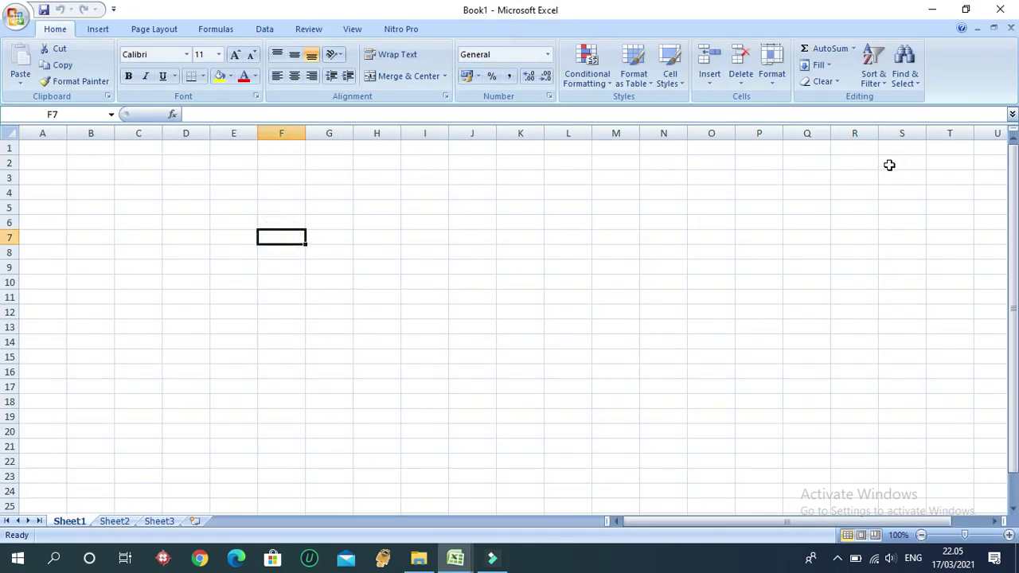
Step: Browse the columns of Sheet1 along row 9, past column AM, and return to column A
left_click_drag(660, 522, 758, 518)
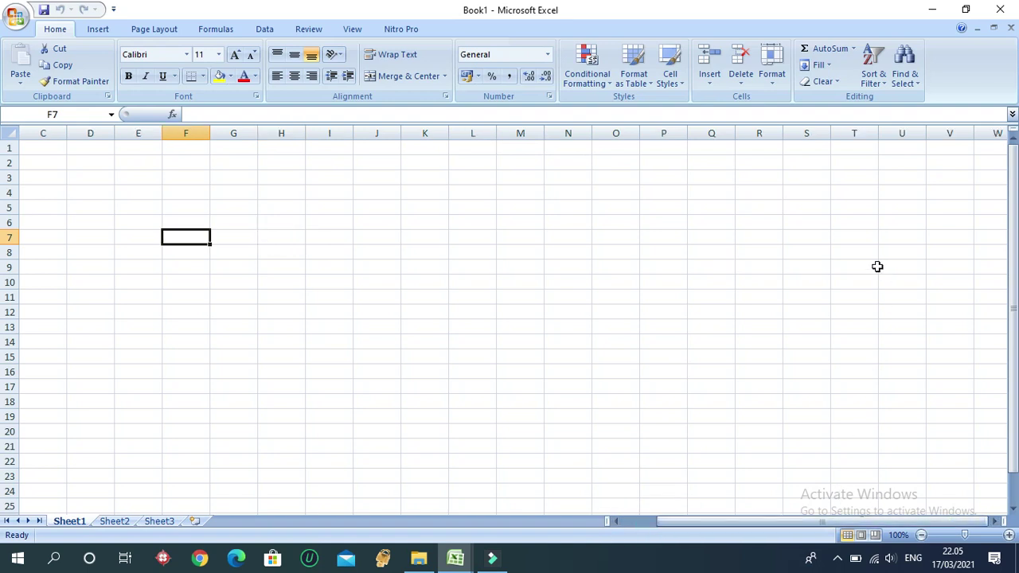
left_click(875, 266)
key("Right")
key("Right")
key("Right")
key("Right")
key("Right")
key("Right")
key("Right")
key("Right")
key("Right")
key("Right")
key("Right")
key("Right")
key("Right")
key("Right")
key("Right")
key("Right")
key("Right")
key("Right")
key("Right")
key("Right")
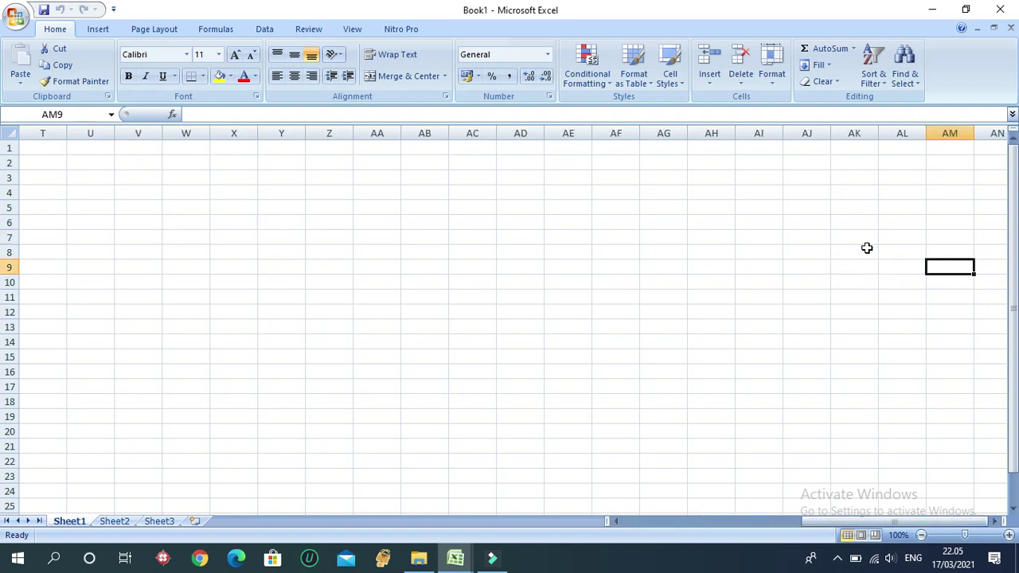
key("Right")
key("Right")
key("Right")
key("Right")
key("Right")
key("Right")
key("Right")
key("Left")
key("Left")
key("Left")
key("Left")
key("Left")
key("Left")
key("Left")
key("Left")
key("Left")
key("Left")
key("Left")
key("Left")
key("Left")
key("Left")
key("Left")
key("Left")
key("Left")
key("Left")
key("Left")
key("Left")
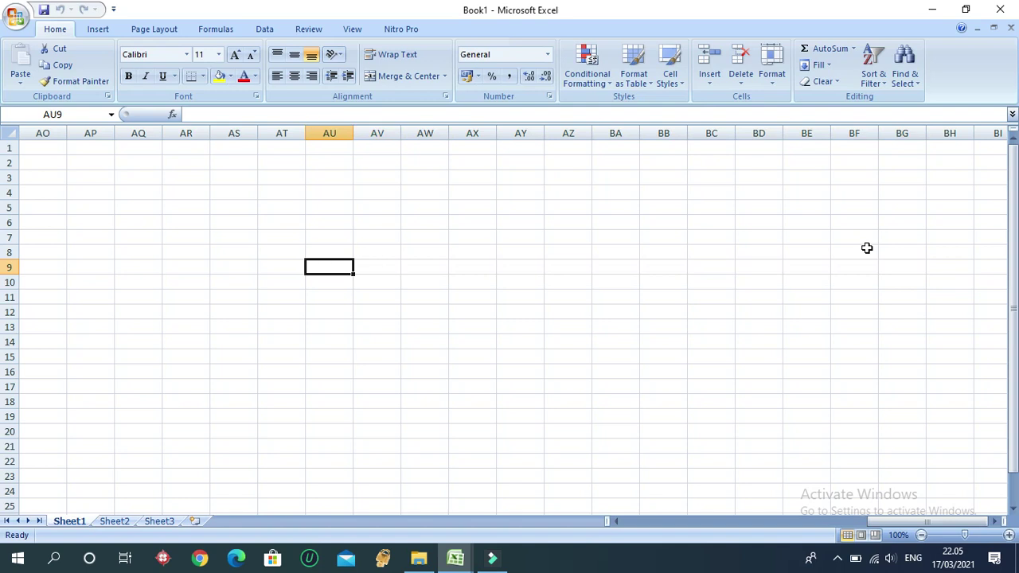
key("Left")
key("Left")
key("Left")
key("Left")
key("Left")
key("Left")
key("Left")
key("Left")
key("Left")
key("Left")
key("Left")
key("Left")
key("Left")
key("Left")
key("Left")
key("Left")
key("Left")
key("Left")
key("Left")
key("Left")
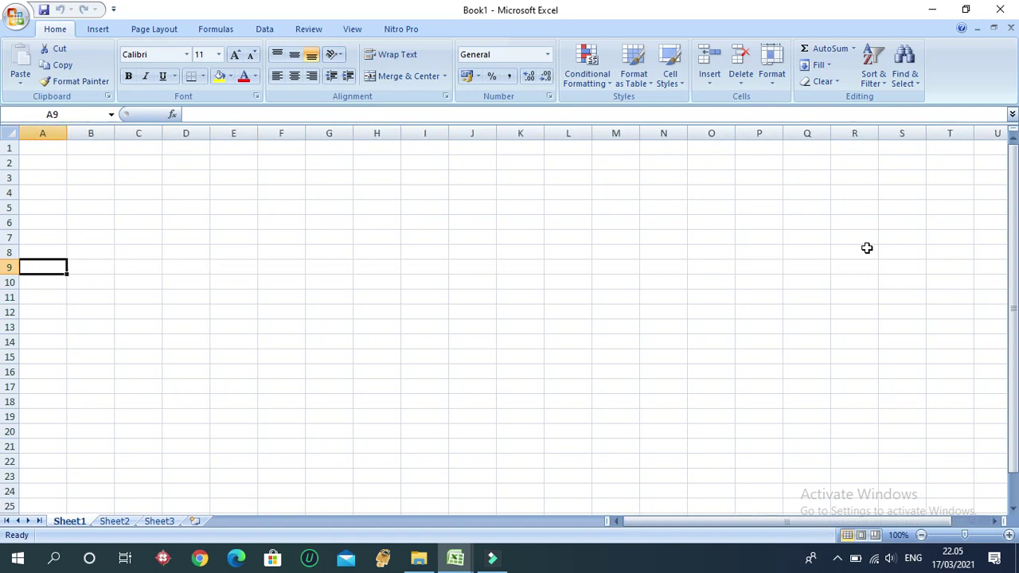
Step: Browse the rows of Sheet1 down to row 61 and return to the start of the sheet
key("Down")
key("Down")
key("Down")
key("Down")
key("Down")
key("Down")
key("Down")
key("Down")
key("Down")
key("Down")
key("Down")
key("Down")
key("Down")
key("Down")
key("Down")
key("Down")
key("Down")
key("Down")
key("Down")
key("Down")
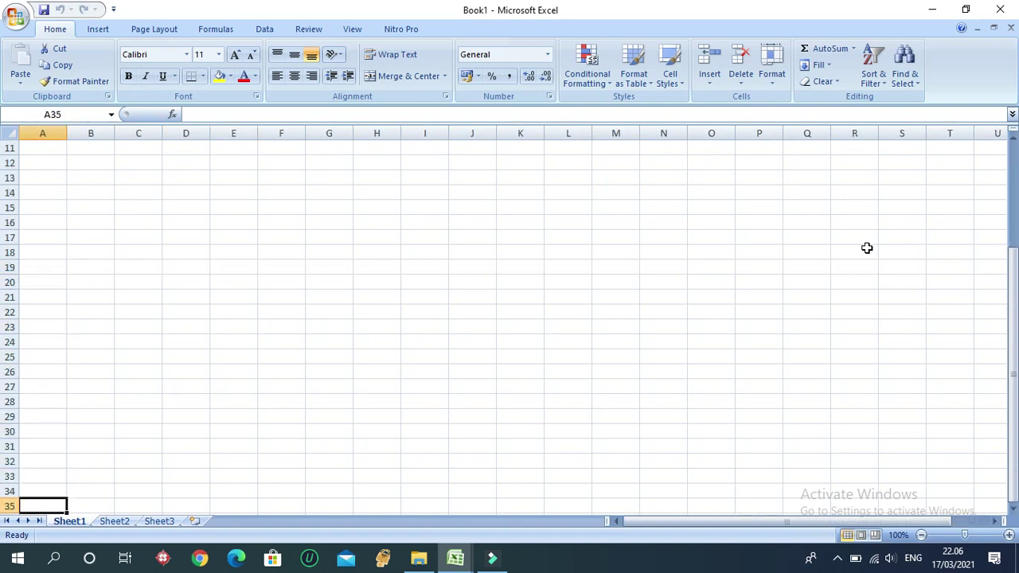
key("Down")
key("Down")
key("Down")
key("Down")
key("Down")
key("Down")
key("Down")
key("Down")
key("Down")
key("Down")
key("Down")
key("Down")
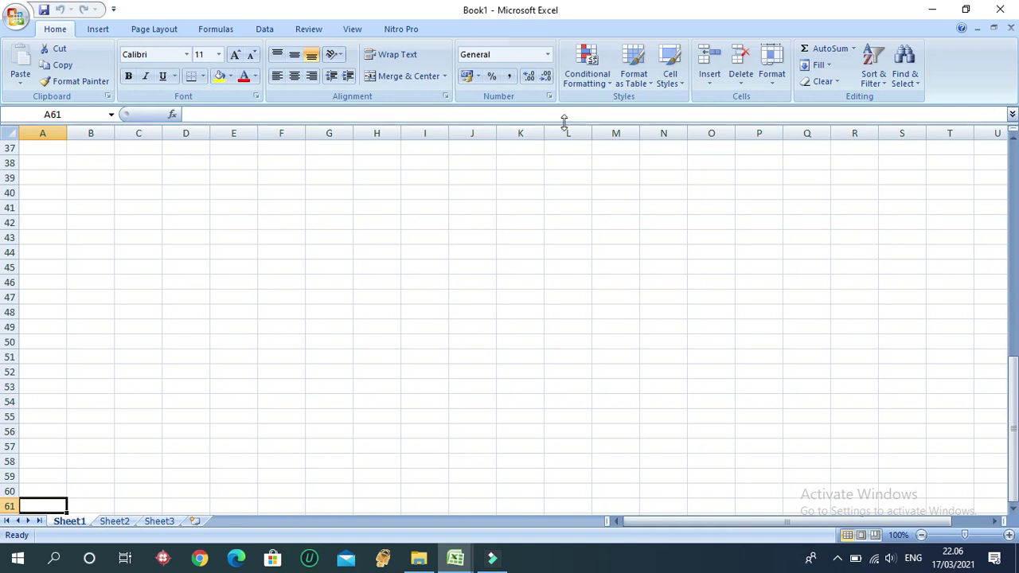
left_click(222, 222)
scroll(223, 223, "up", 11)
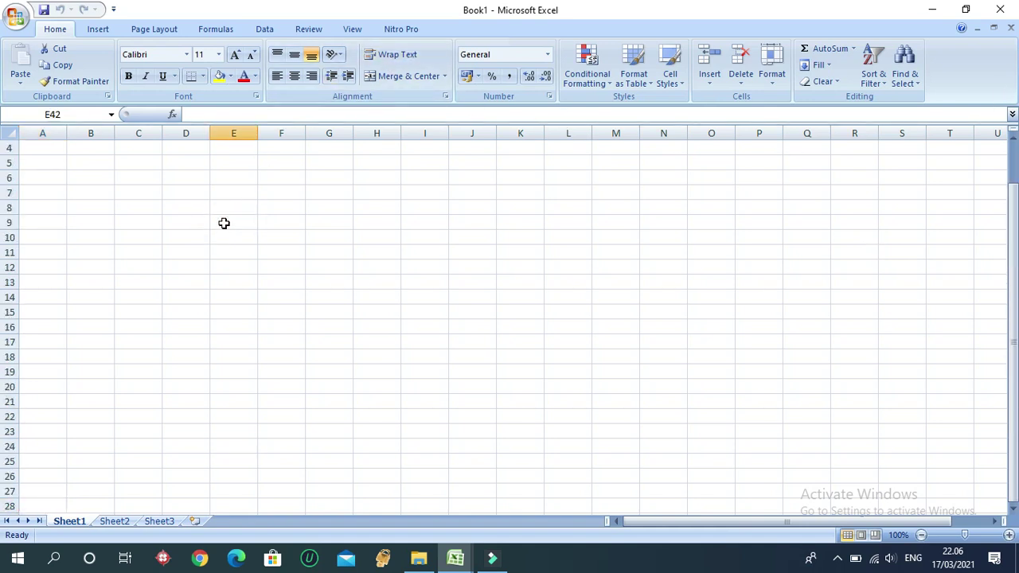
scroll(224, 223, "up", 1)
Step: Enter the sample text bhadbajkbf in D5 and hajfkja in D6
left_click(204, 206)
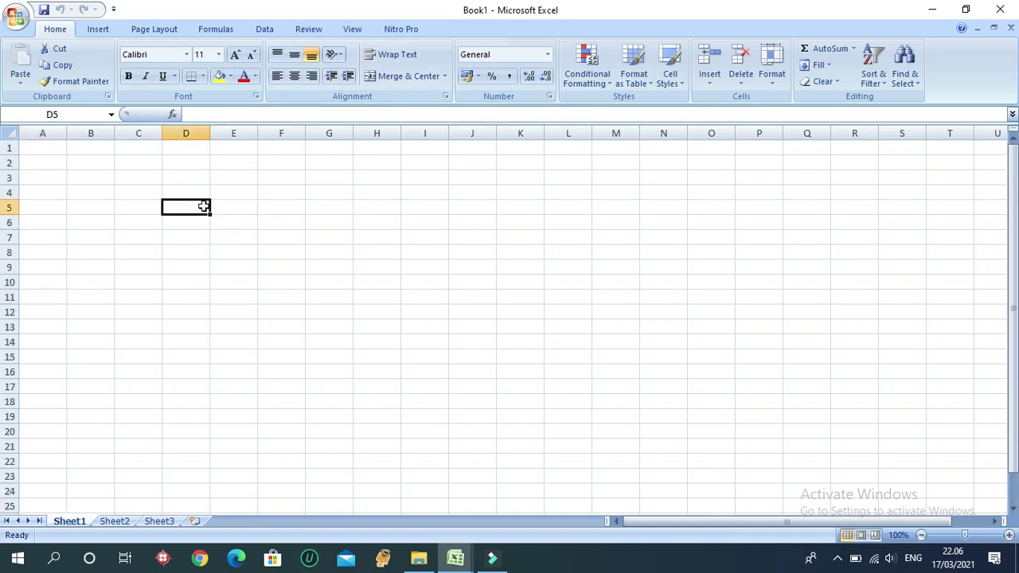
type("bhadbajkbf")
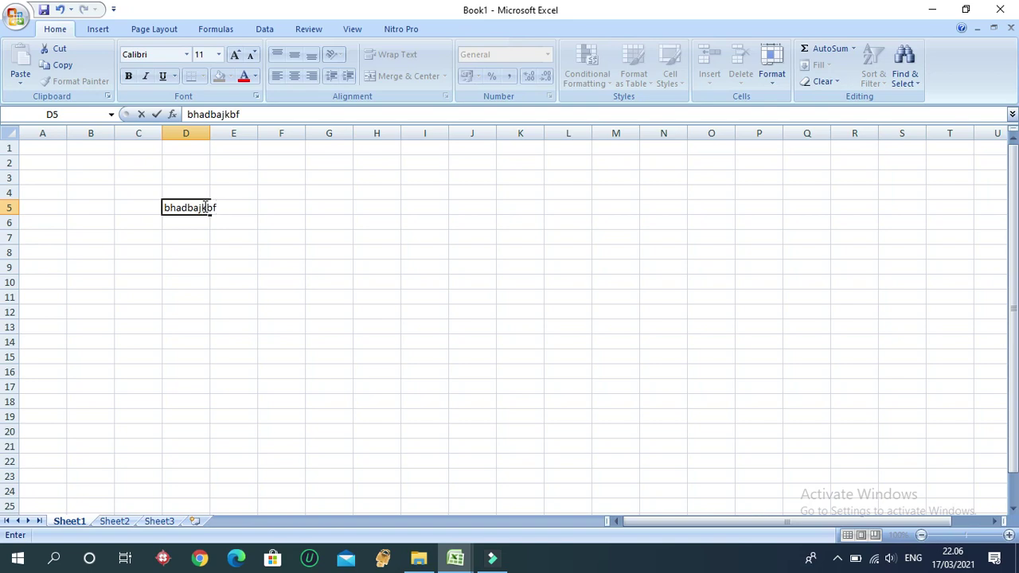
key("Return")
type("hajfkja")
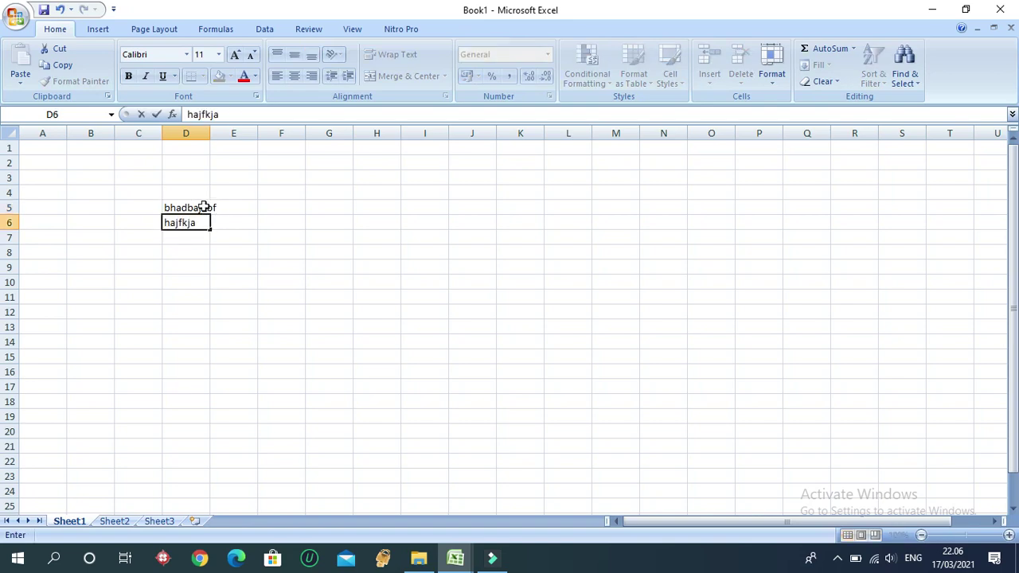
key("Return")
Step: Fit column D's width to its contents and fill the two sample entries down the column
left_click_drag(204, 206, 174, 221)
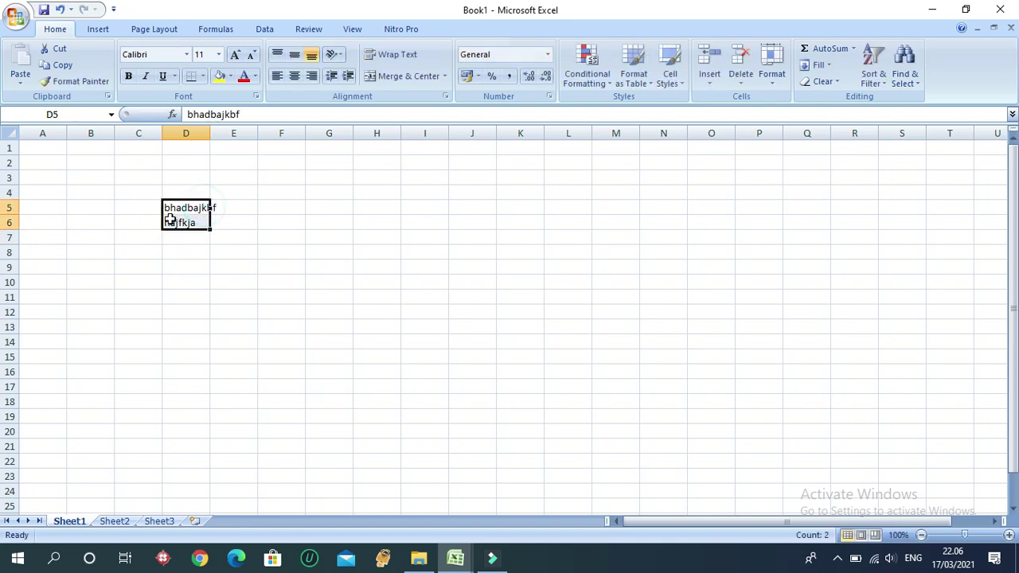
double_click(210, 133)
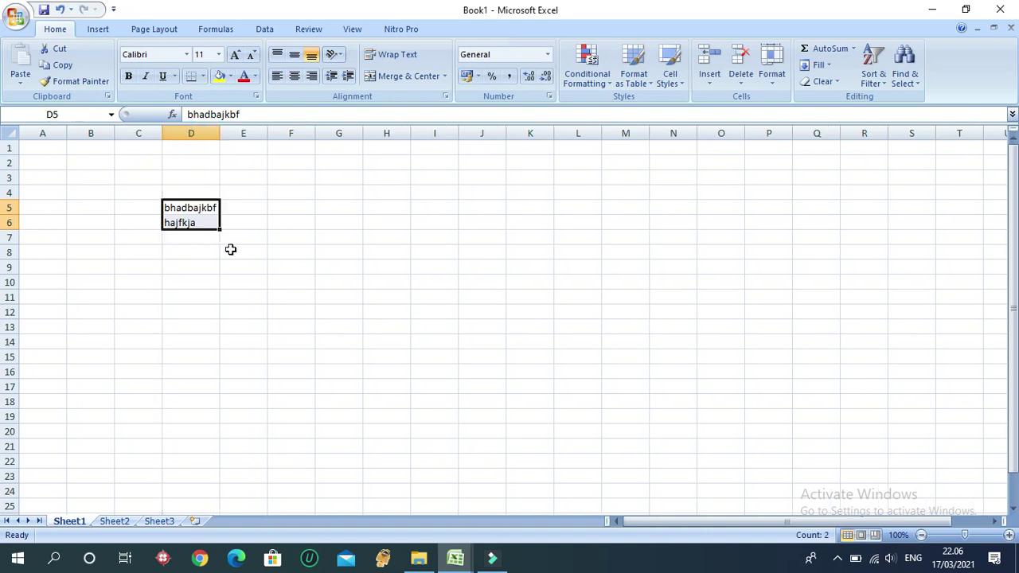
left_click_drag(220, 230, 223, 377)
Step: Clear the sample text from D5:D17
left_click(208, 280)
left_click_drag(194, 207, 198, 391)
key("Delete")
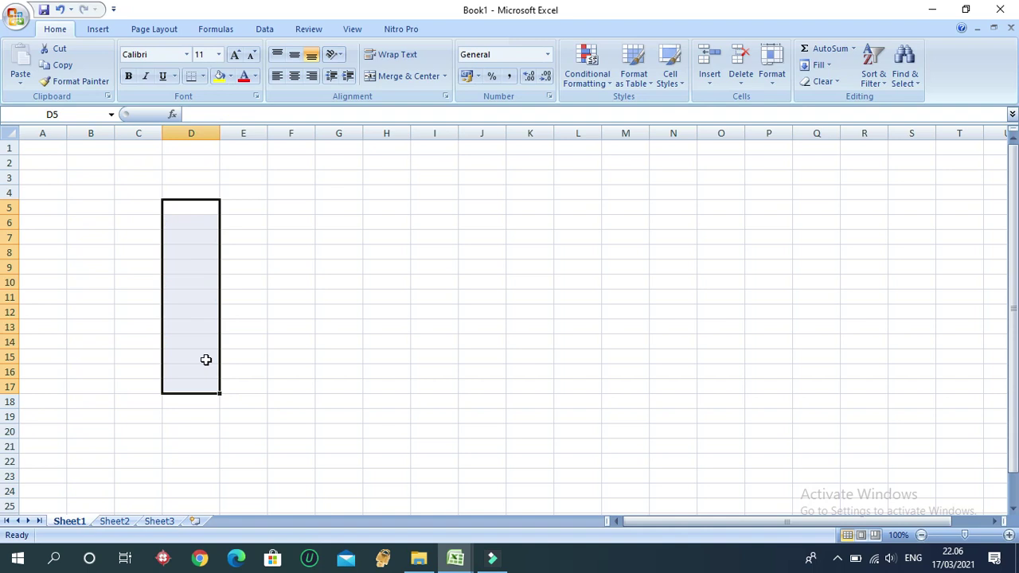
left_click(278, 237)
left_click(193, 210)
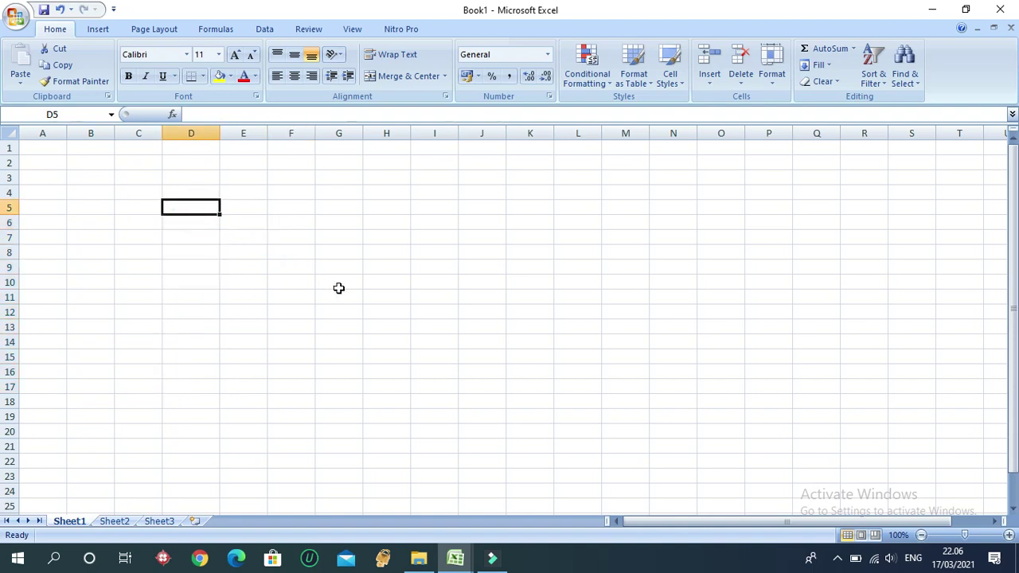
left_click(244, 249)
left_click(198, 220)
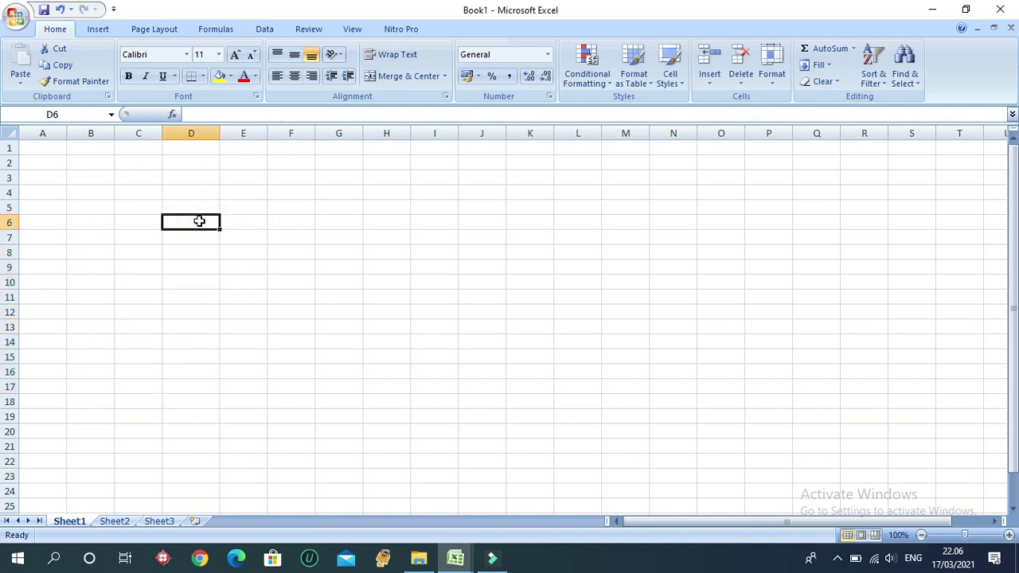
type("30839084018")
key("Return")
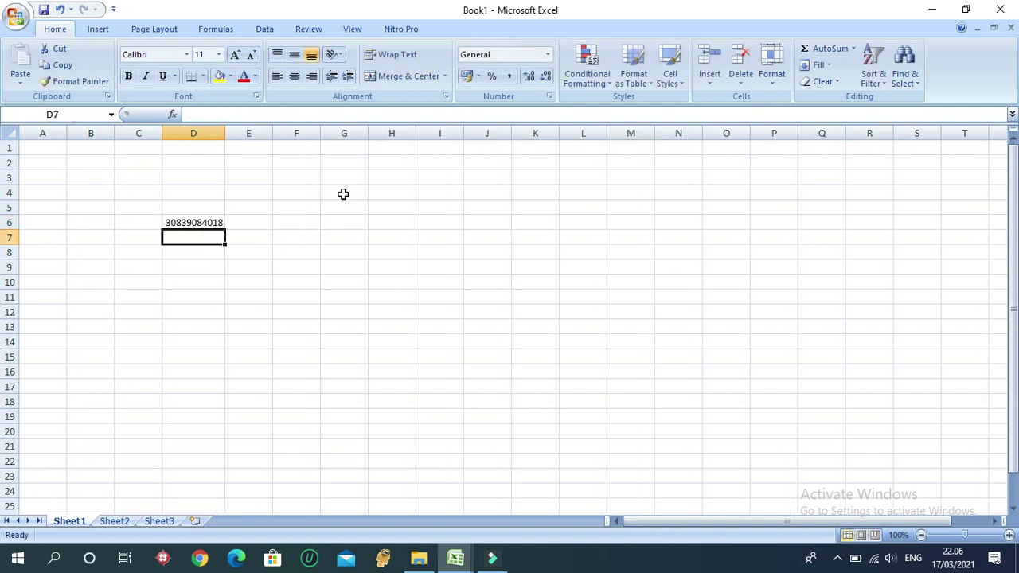
type("61489619071")
key("Return")
Step: Continue the list in D8:D11 with 638716823, 863981643, 70000000 and 50000000
type("638716823")
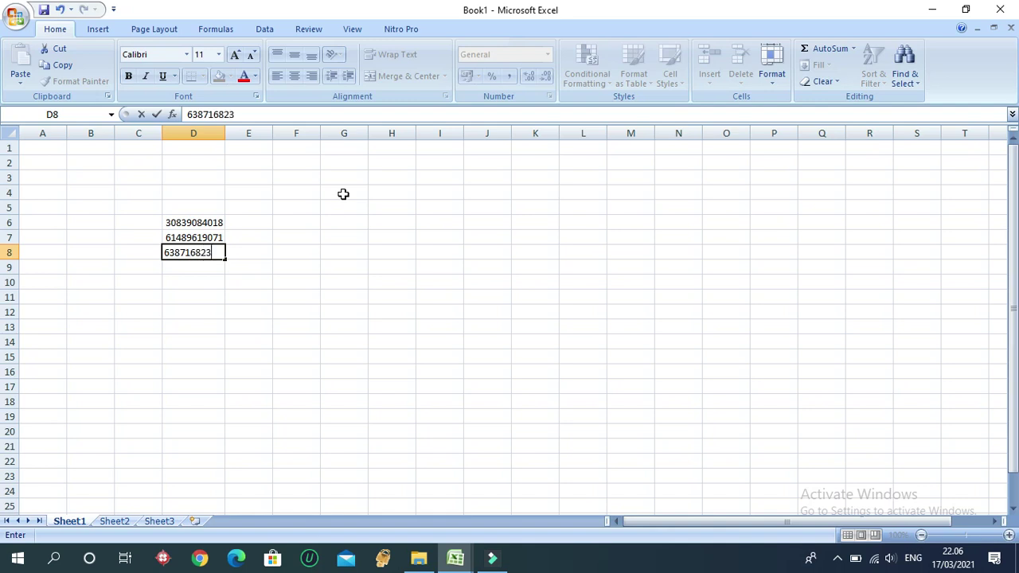
key("Return")
type("863981643")
key("Return")
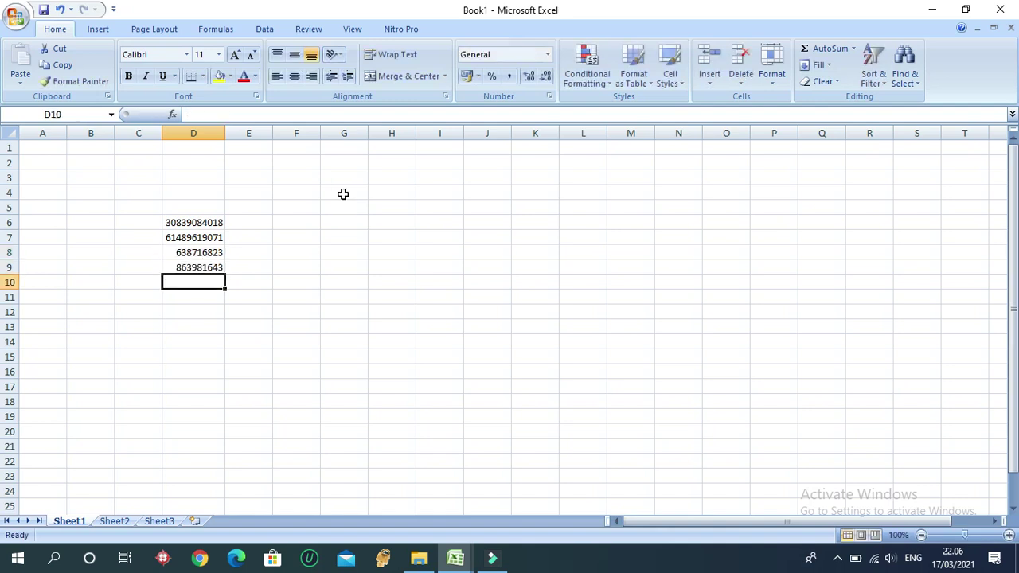
type("7000000")
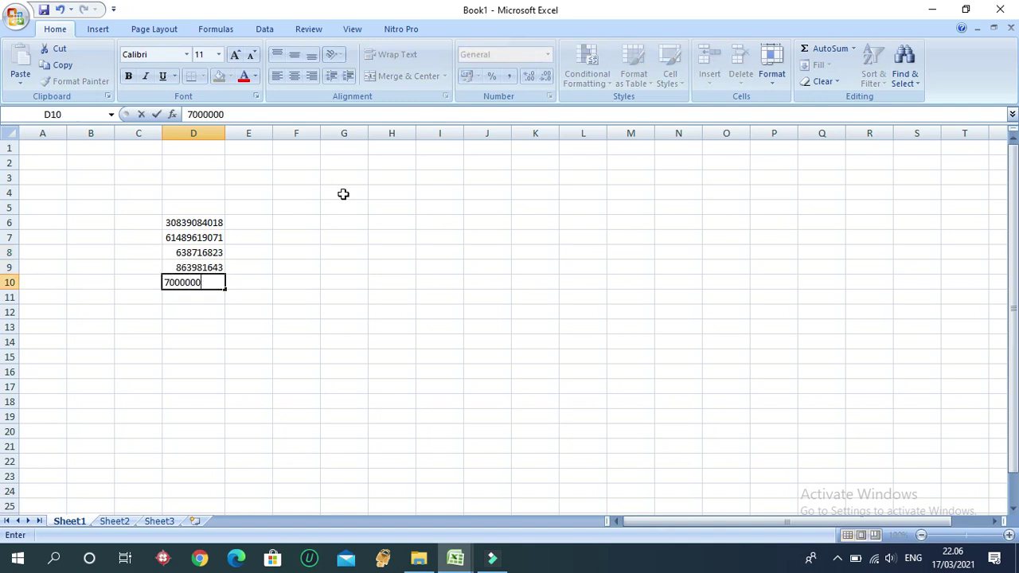
key("Return")
type("50000000")
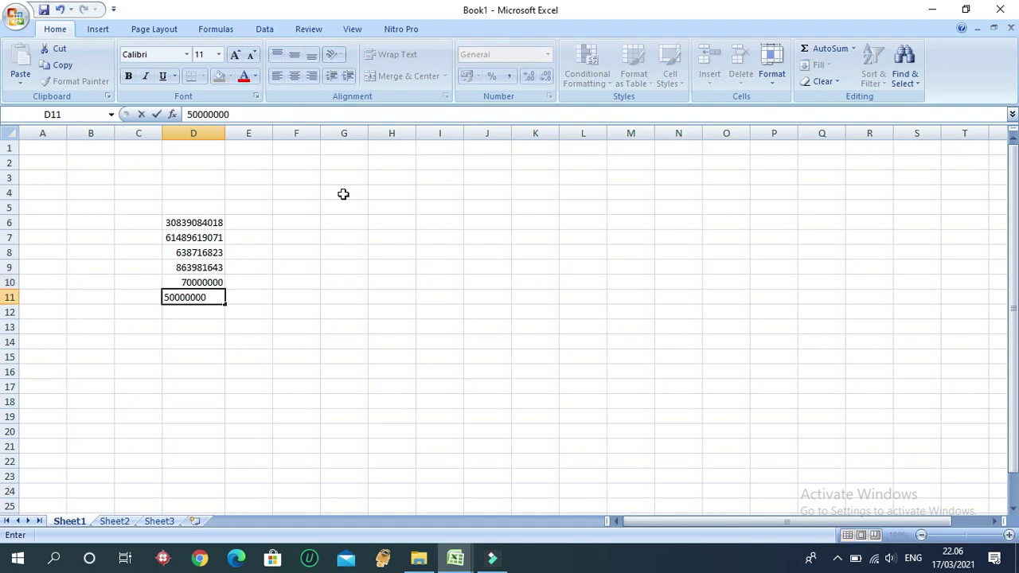
key("Return")
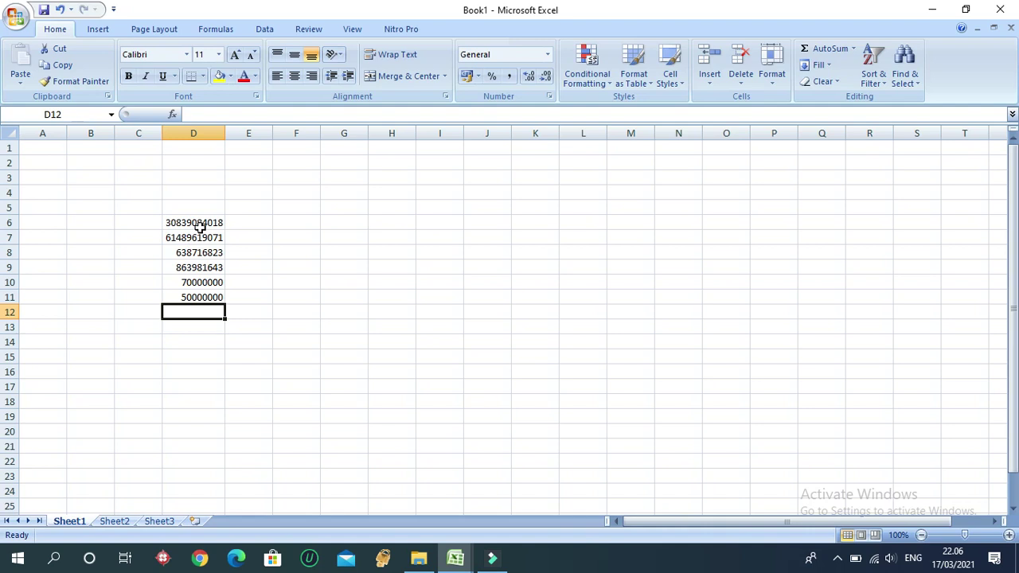
Step: Format columns D to K with the comma style and remove both decimal places
left_click_drag(213, 132, 538, 163)
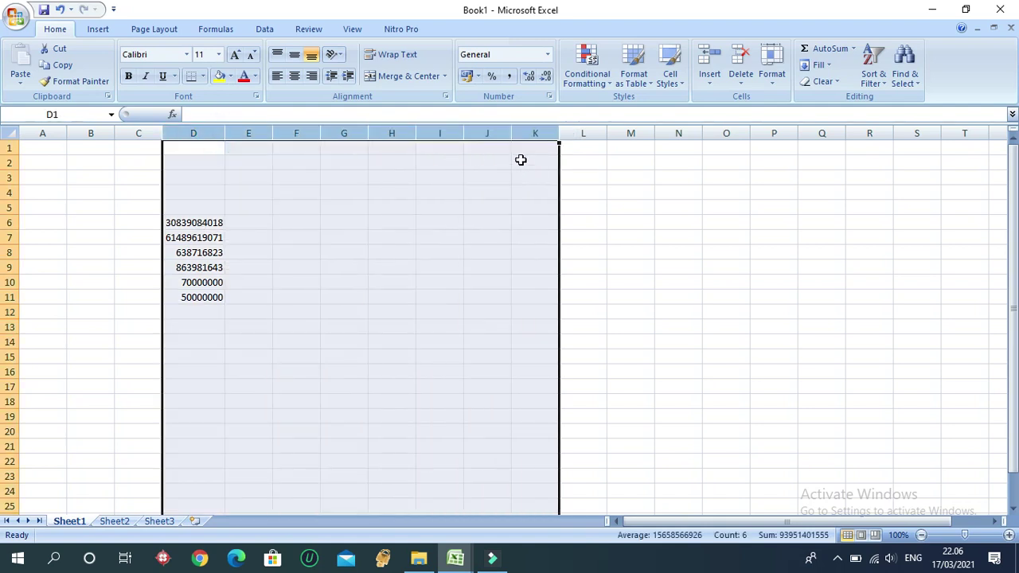
left_click(510, 76)
left_click(546, 76)
left_click(545, 75)
Step: Apply the Rp Indonesian (Indonesia) accounting format to columns D to K without decimal places
left_click(478, 79)
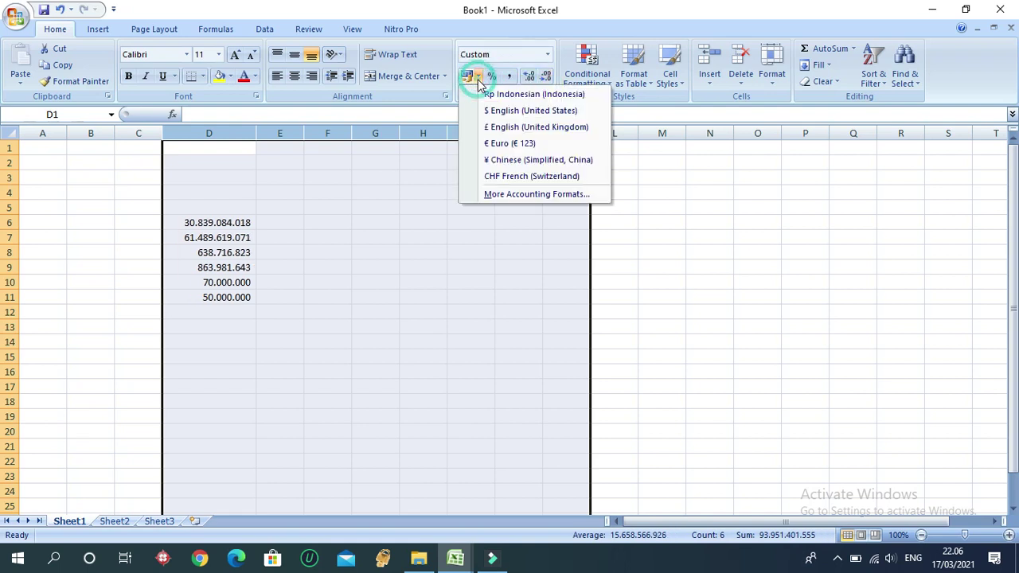
left_click(521, 95)
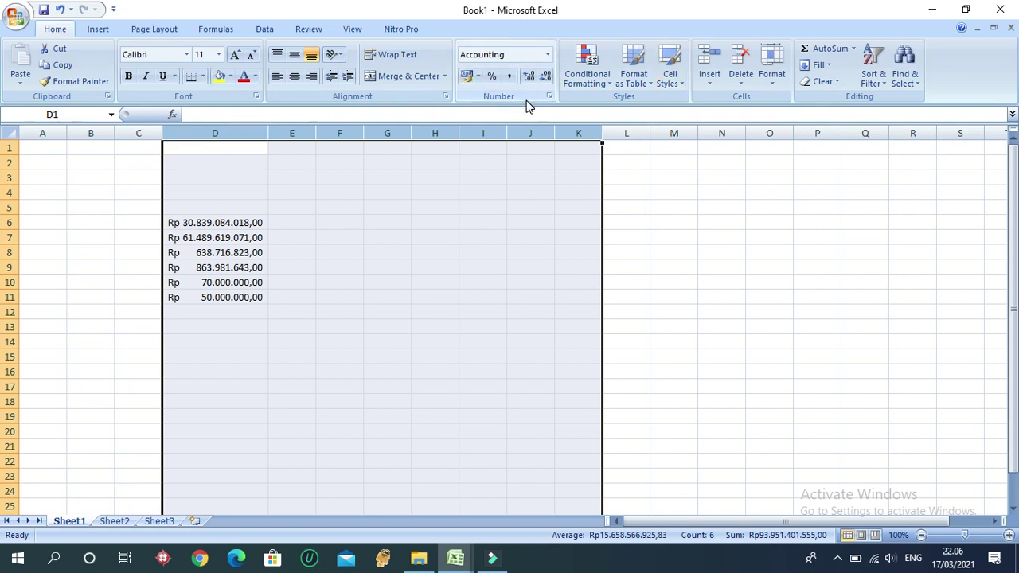
left_click(545, 76)
left_click(546, 75)
Step: Copy the amounts in D6:D11 and paste them twice below, starting at D12 and D18
left_click(296, 222)
left_click(280, 311)
mouse_move(241, 222)
left_mouse_down()
mouse_move(239, 297)
mouse_move(266, 318)
mouse_move(253, 400)
mouse_move(272, 296)
mouse_move(267, 303)
left_mouse_up()
left_click(53, 68)
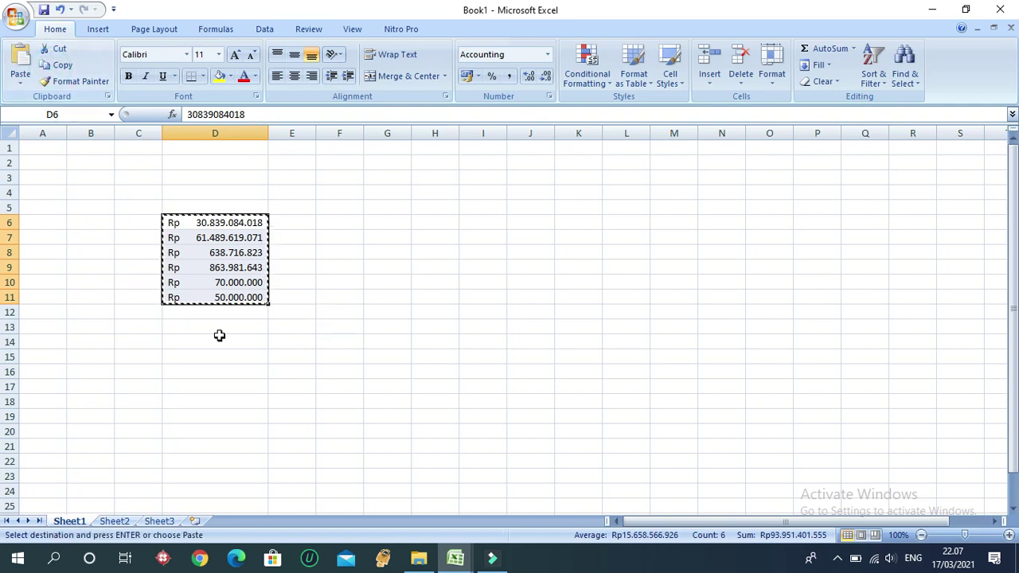
left_click(215, 312)
left_click(21, 62)
left_click(209, 404)
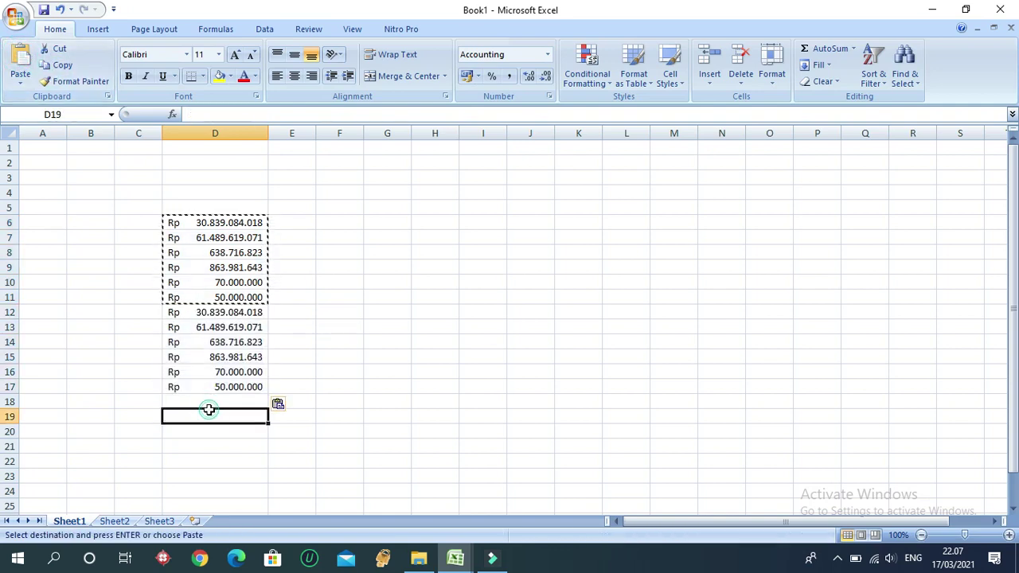
left_click(34, 56)
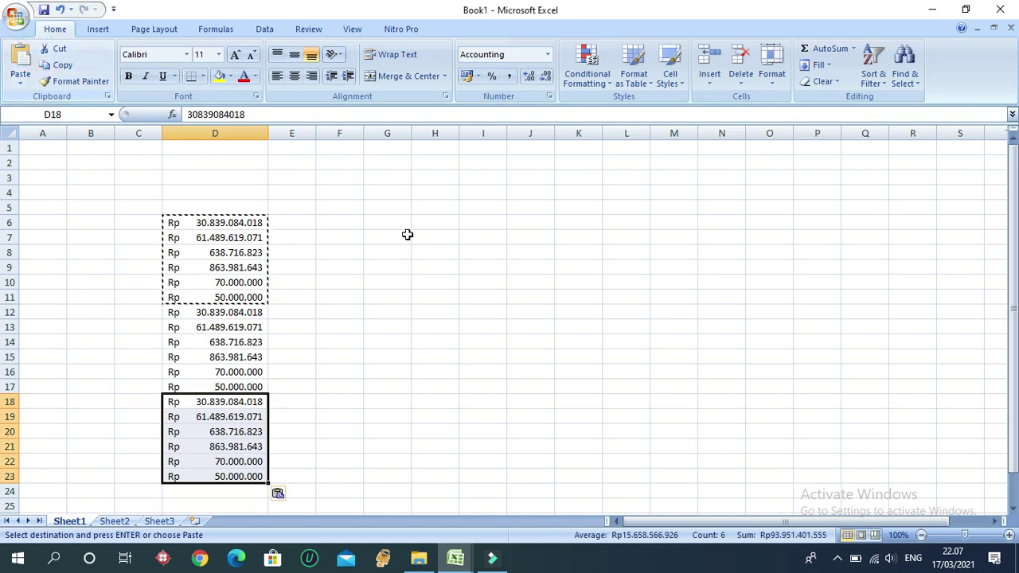
Step: Start a number series beside the amounts by entering 1 in E6
left_click(309, 235)
scroll(368, 385, "down", 2)
scroll(368, 384, "up", 1)
left_click(285, 176)
left_click(189, 175)
left_click(287, 174)
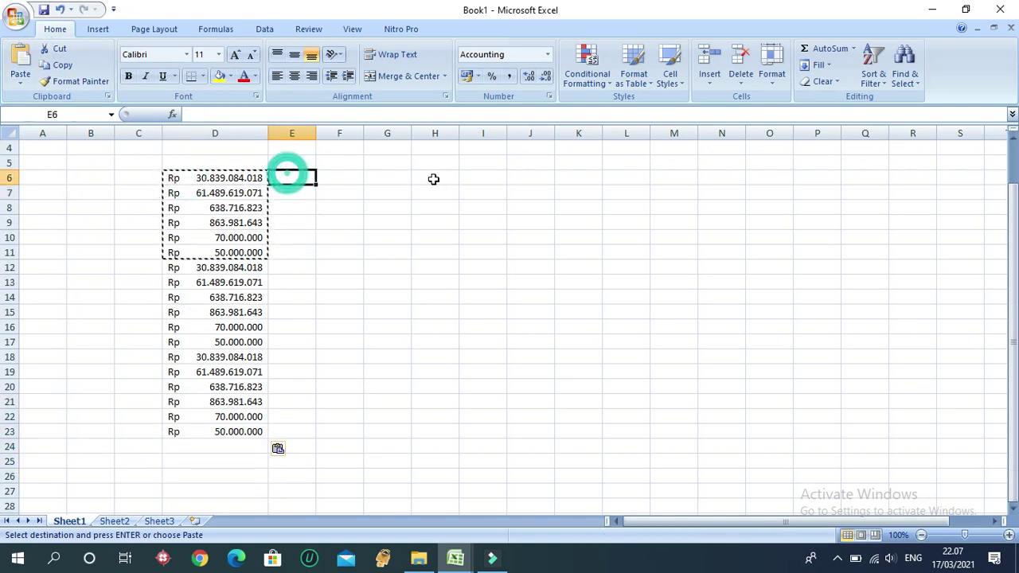
type("1")
key("Return")
type("1")
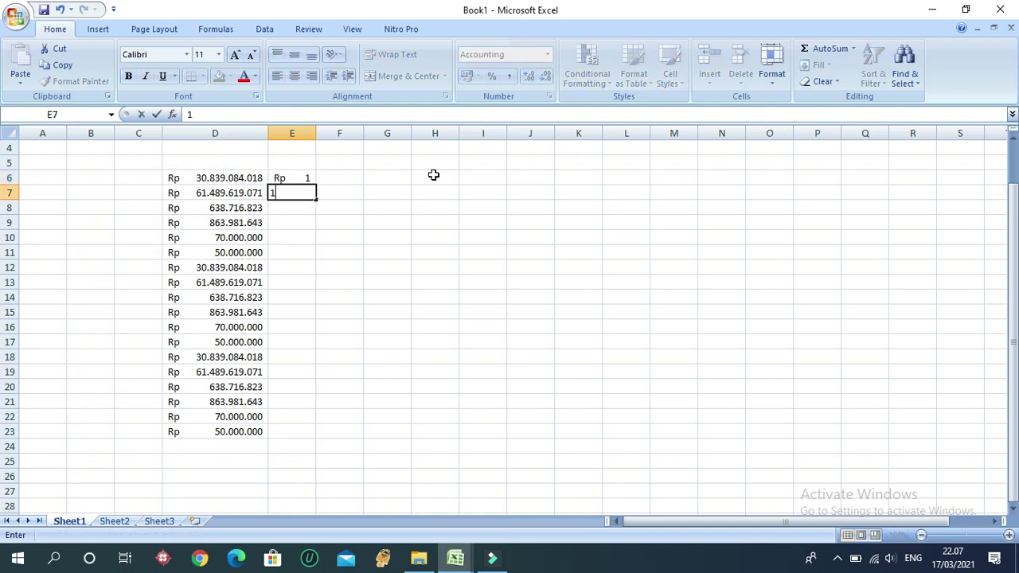
key("Return")
key("Up")
key("Up")
type("2")
key("Escape")
key("Down")
Step: Continue the numbering with 2 to 6 in E7:E11 and extend the series from E6:E11 down to E23
type("2")
key("Return")
type("3")
key("Return")
type("4")
key("Return")
type("5")
key("Return")
type("6")
key("Return")
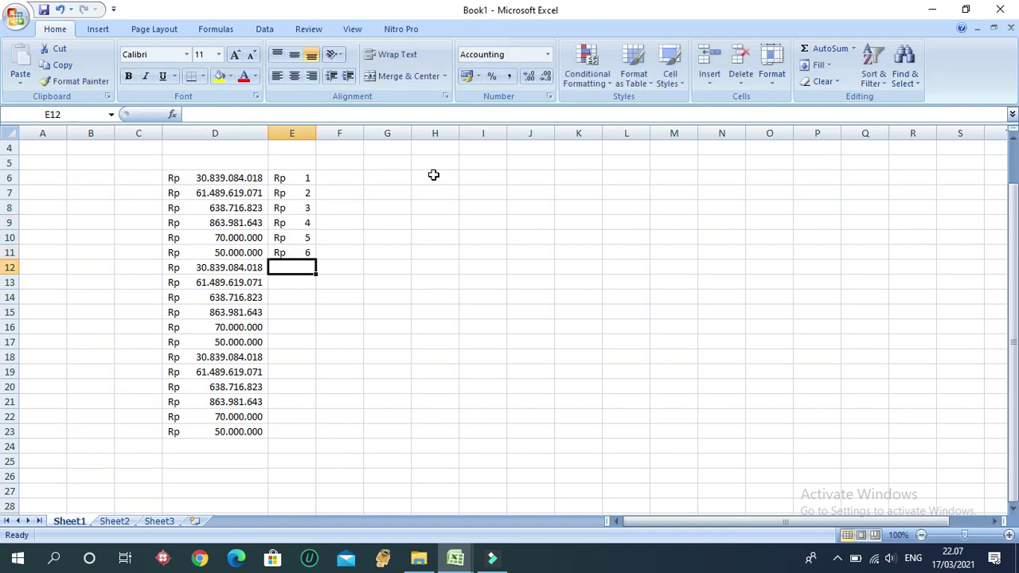
left_click_drag(303, 176, 319, 434)
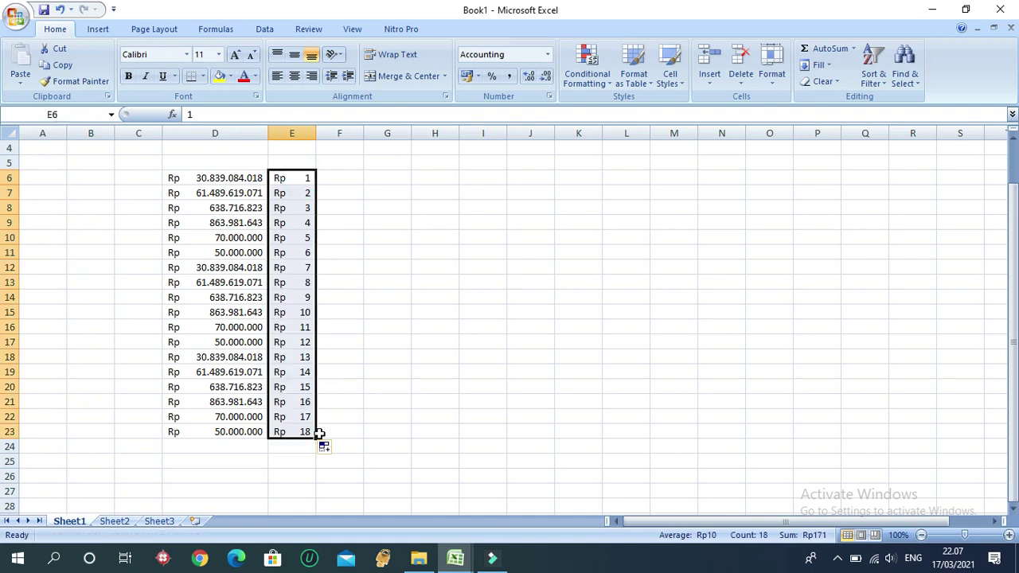
Step: Format E6:E23 with the comma style and remove both decimal places
left_click(507, 76)
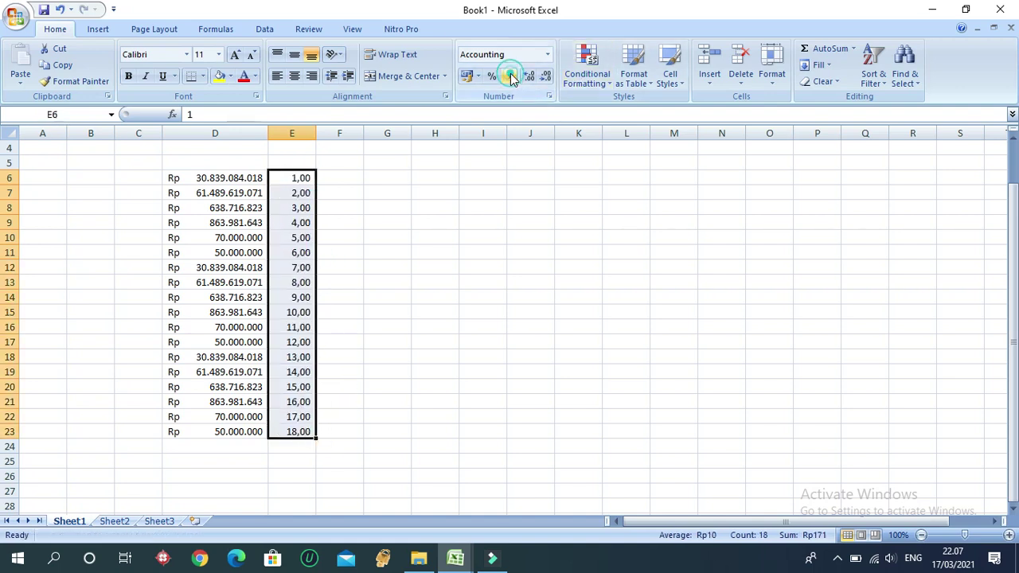
left_click(545, 76)
left_click(545, 76)
Step: Enter the formula =D6*E6 in F6 to multiply the amount by its number
left_click(339, 178)
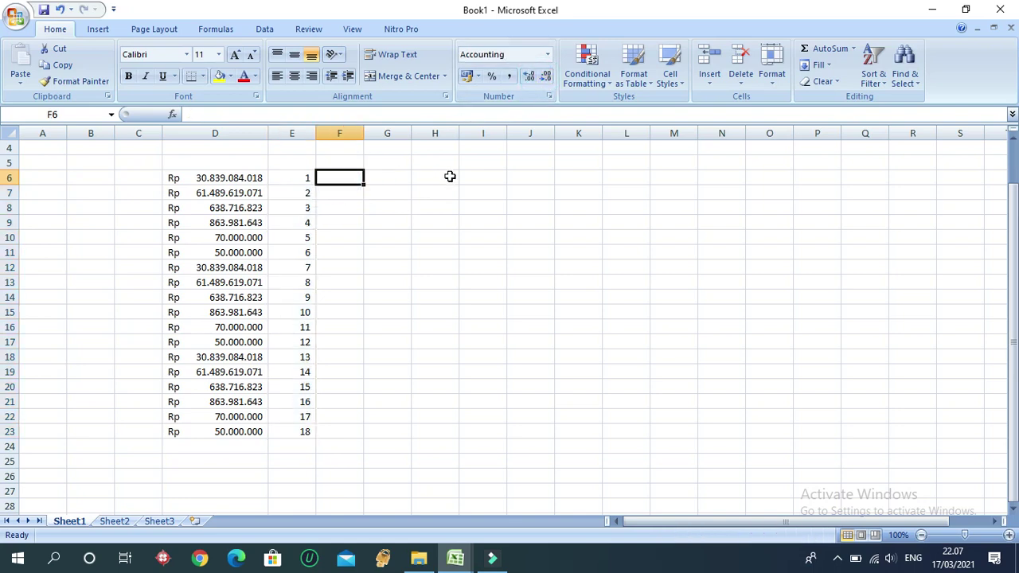
type("=")
key("Left")
key("Left")
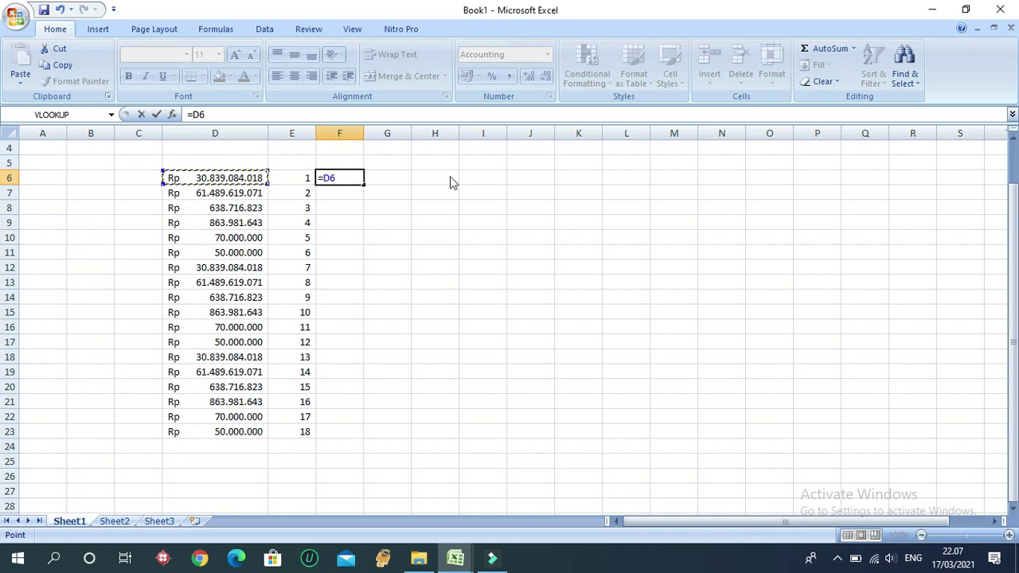
type("*E6")
key("Return")
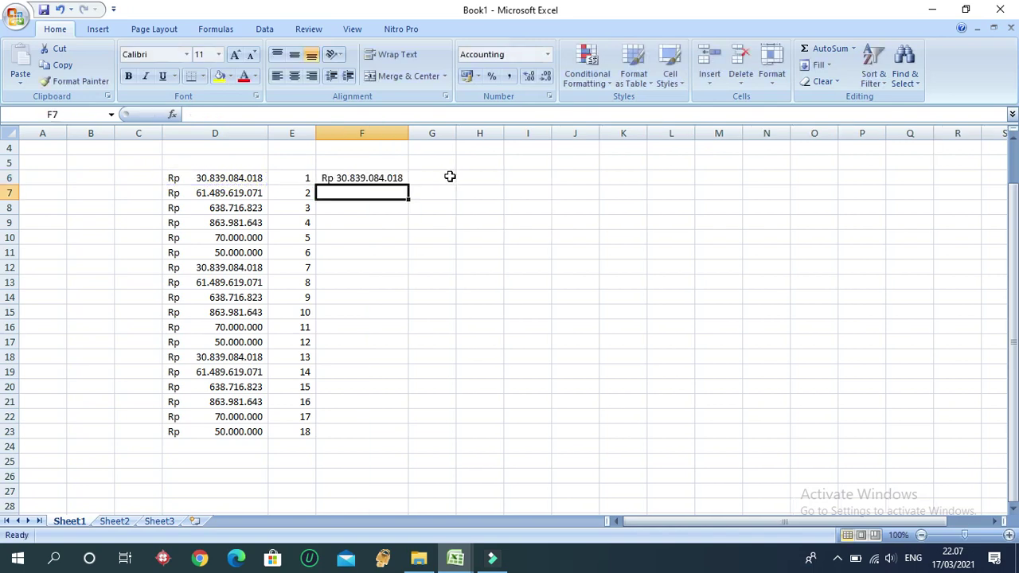
Step: Fill the F6 formula down to F23 and autofit the width of column F
left_click(398, 178)
left_click_drag(407, 184, 390, 436)
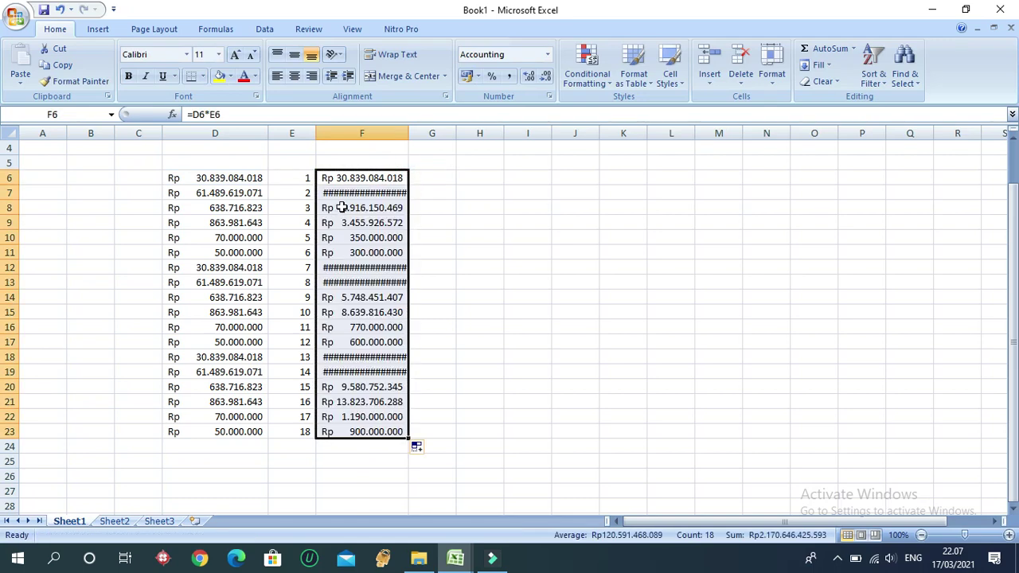
double_click(405, 132)
left_click(371, 179)
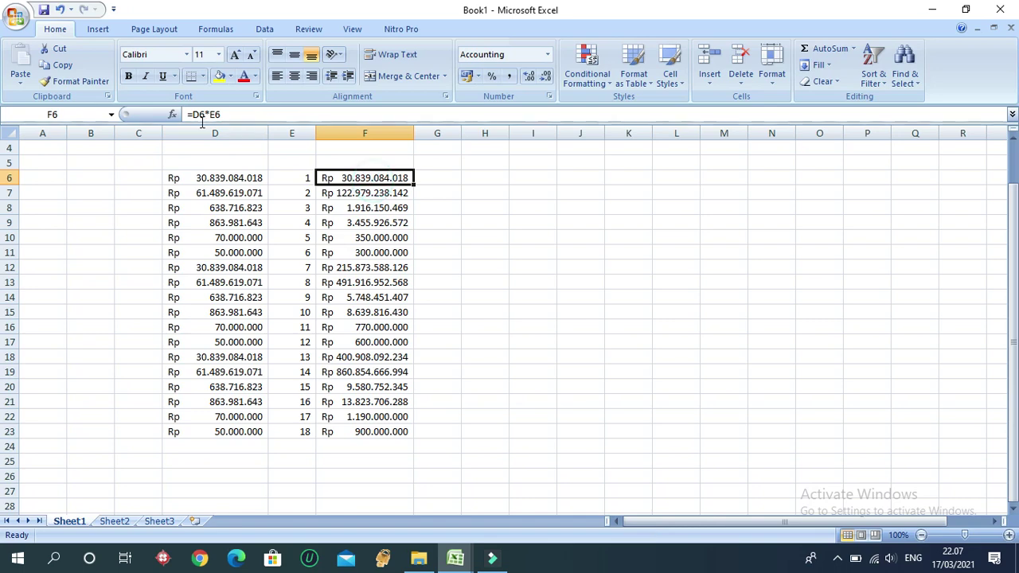
Step: Enter the formula =F6/2 in G6 to halve the product
key("Right")
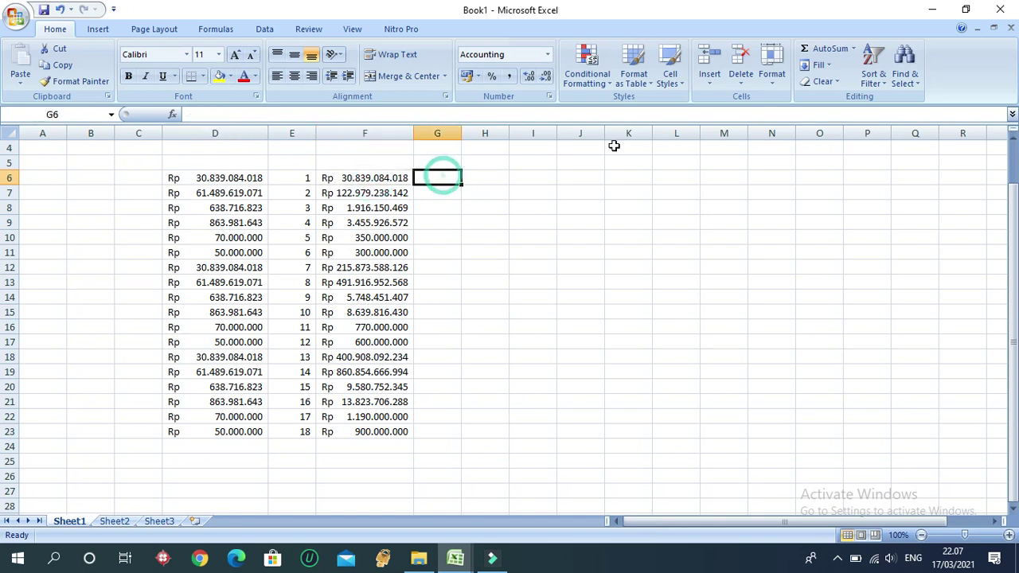
type("=")
key("Left")
type("/")
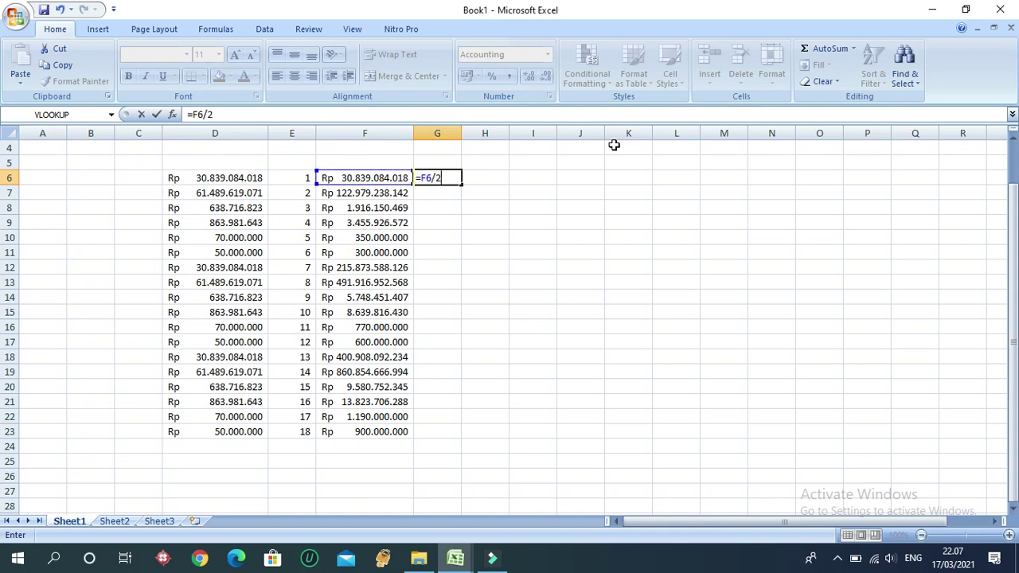
key("Return")
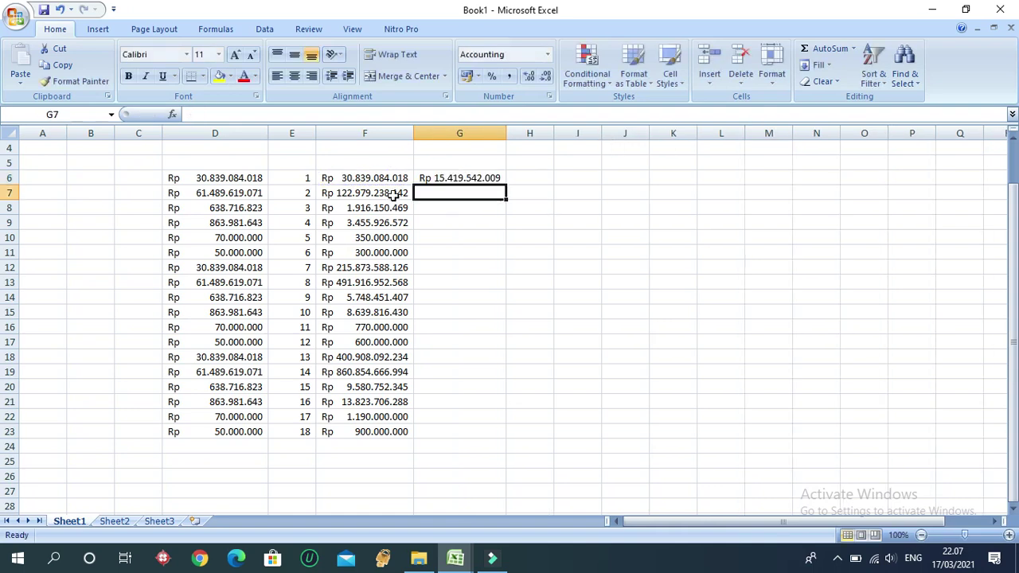
Step: Fill the G6 formula down to G23 and autofit the width of column G
left_click(452, 179)
left_click_drag(506, 185, 488, 438)
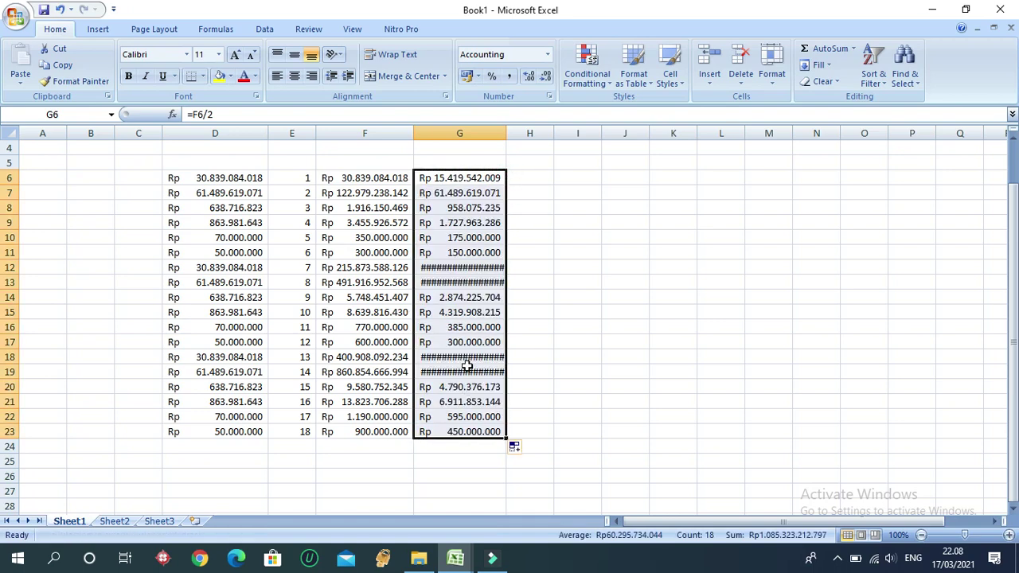
double_click(507, 132)
Step: Examine the formulas copied down column G in several of its cells
left_click(525, 178)
left_click(469, 178)
left_click(468, 372)
left_click(465, 308)
left_click(459, 227)
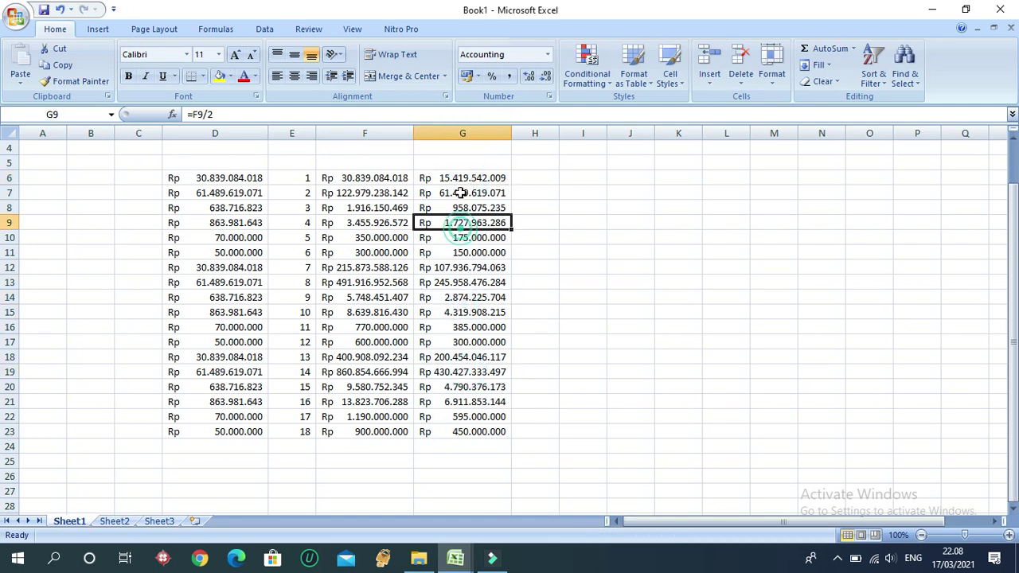
left_click(459, 177)
left_click(530, 175)
Step: Enter 600 in G5 above the halved amounts
left_click(495, 164)
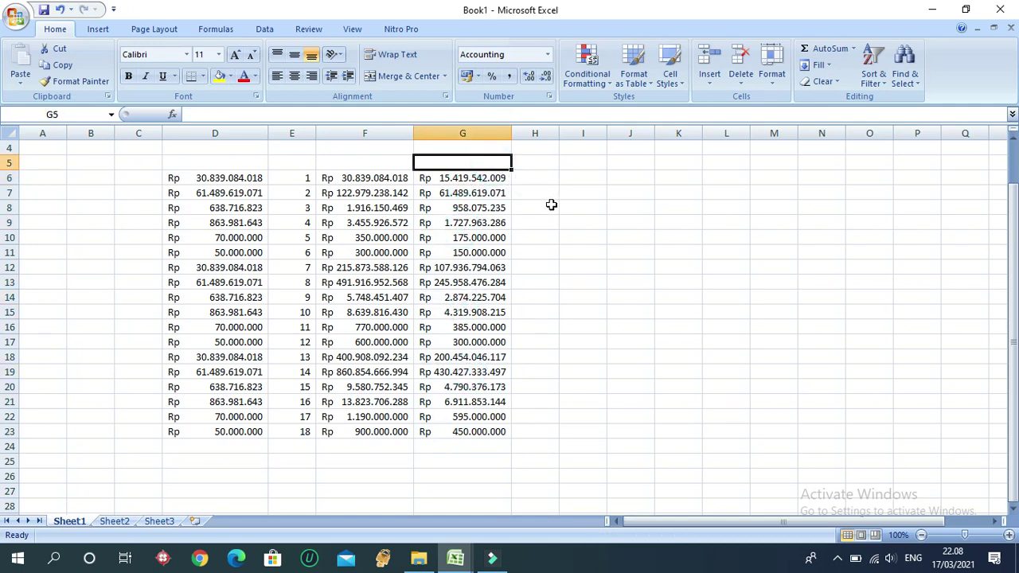
type("60")
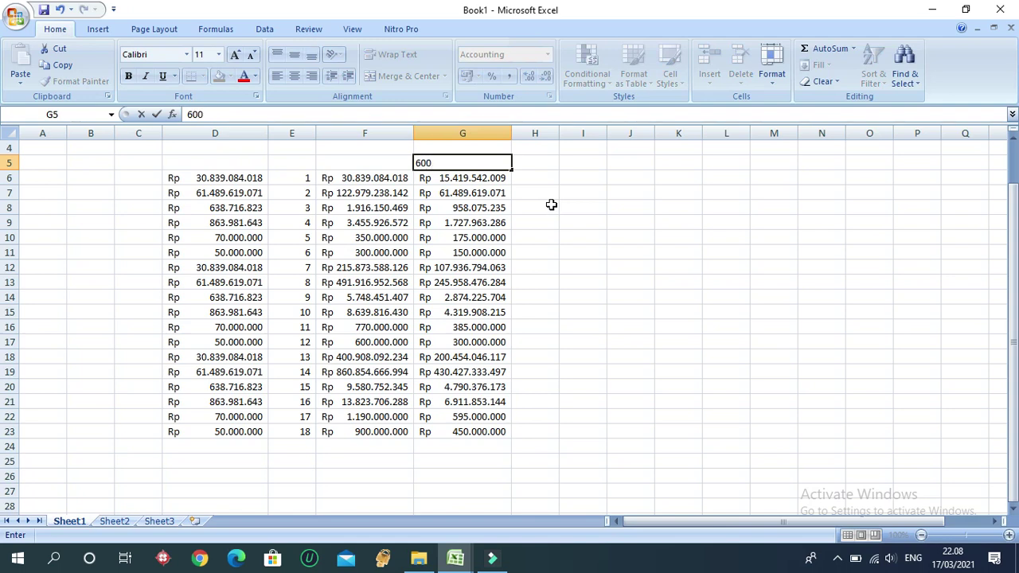
type("0")
key("Tab")
key("Down")
key("Left")
key("Down")
key("Down")
key("Down")
key("Down")
key("Right")
key("Up")
key("Up")
key("Up")
key("Up")
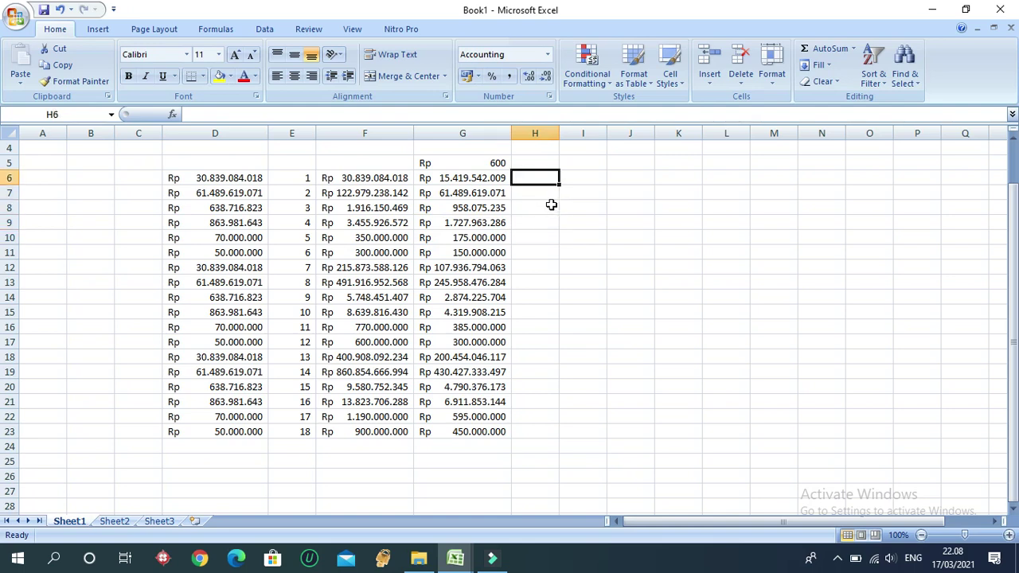
Step: Enter the formula =G6*$G$5 in H6, keeping the reference to G5 absolute
type("=")
key("Left")
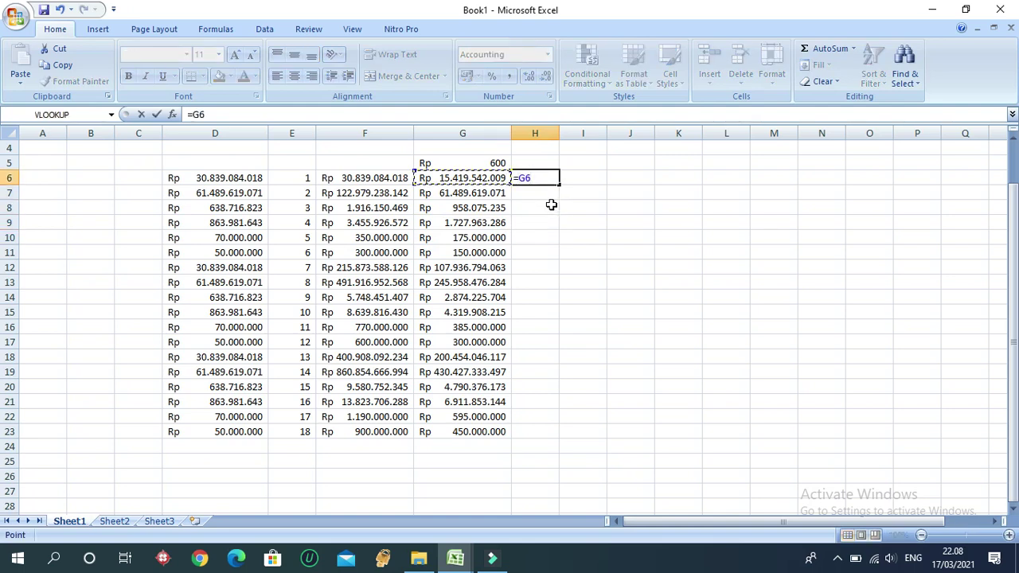
type("*")
key("Up")
key("Left")
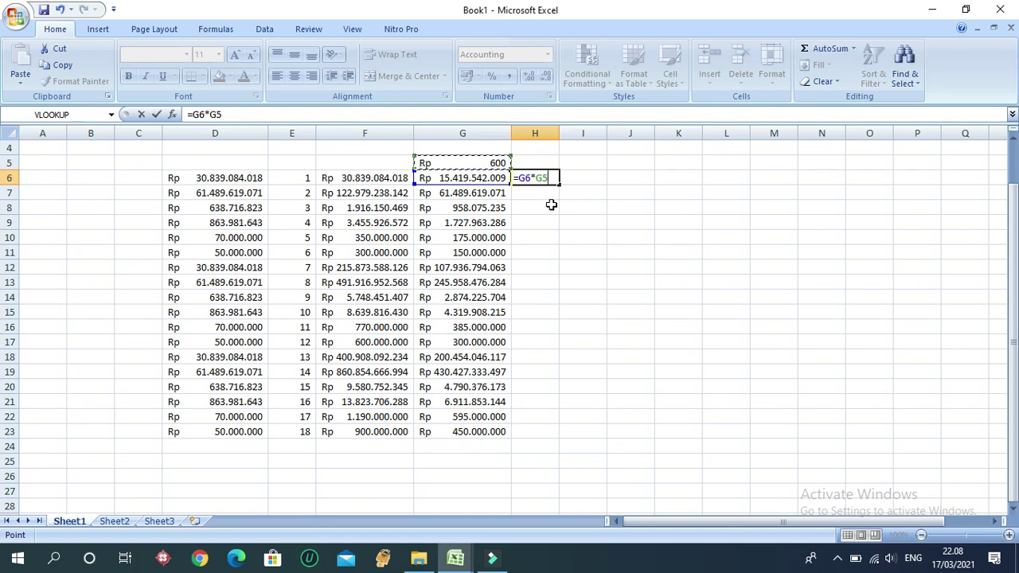
left_click(212, 113)
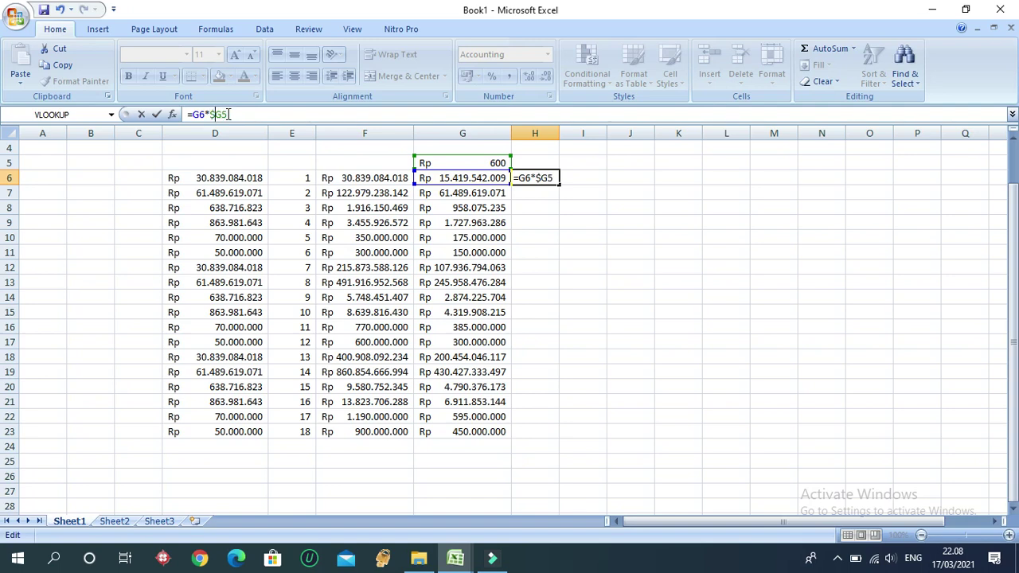
left_click(223, 114)
key("Return")
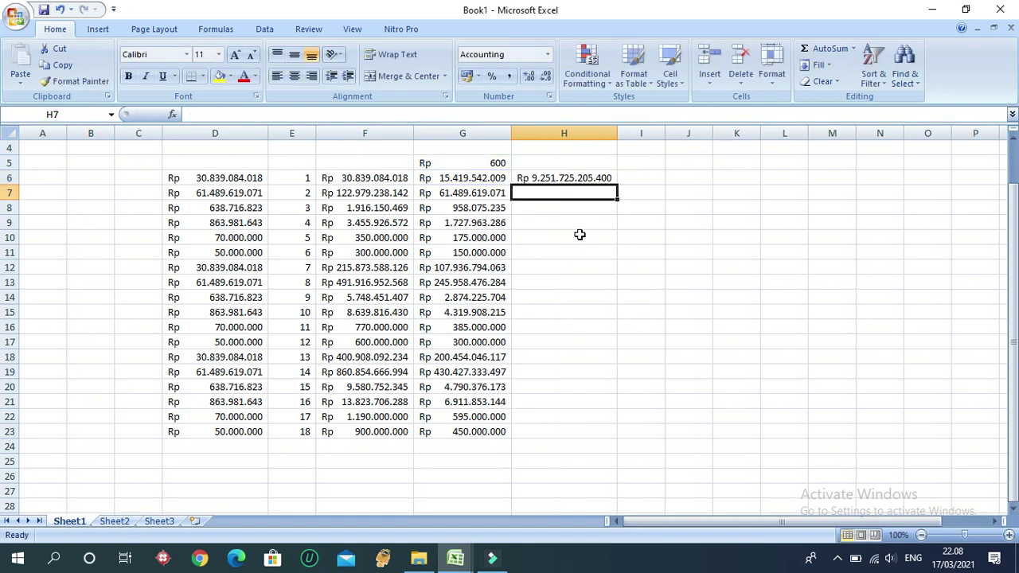
Step: Fill the H6 formula down to H23, check some copied formulas and autofit the width of column H
left_click(609, 179)
left_click_drag(617, 185, 601, 435)
left_click(557, 252)
left_click(559, 312)
left_click(564, 371)
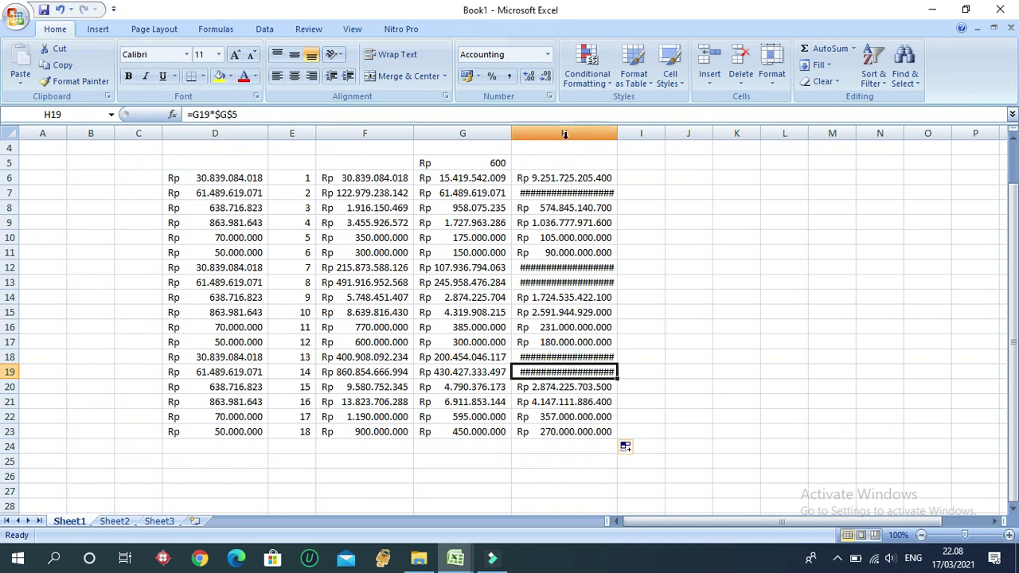
double_click(617, 133)
Step: Enter the label jumlah in C24 below the data
scroll(573, 394, "down", 4)
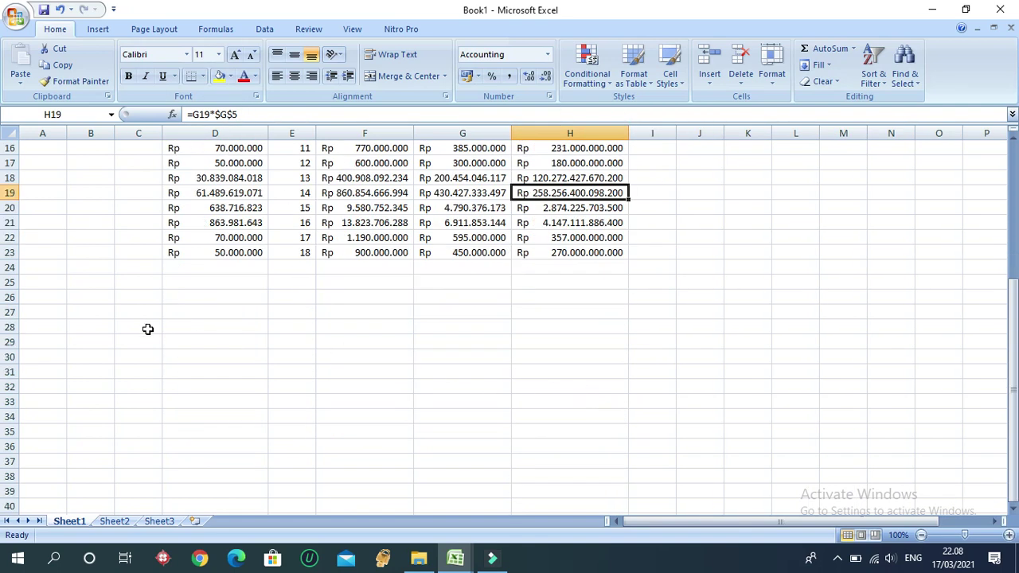
left_click(144, 269)
type("jumlah")
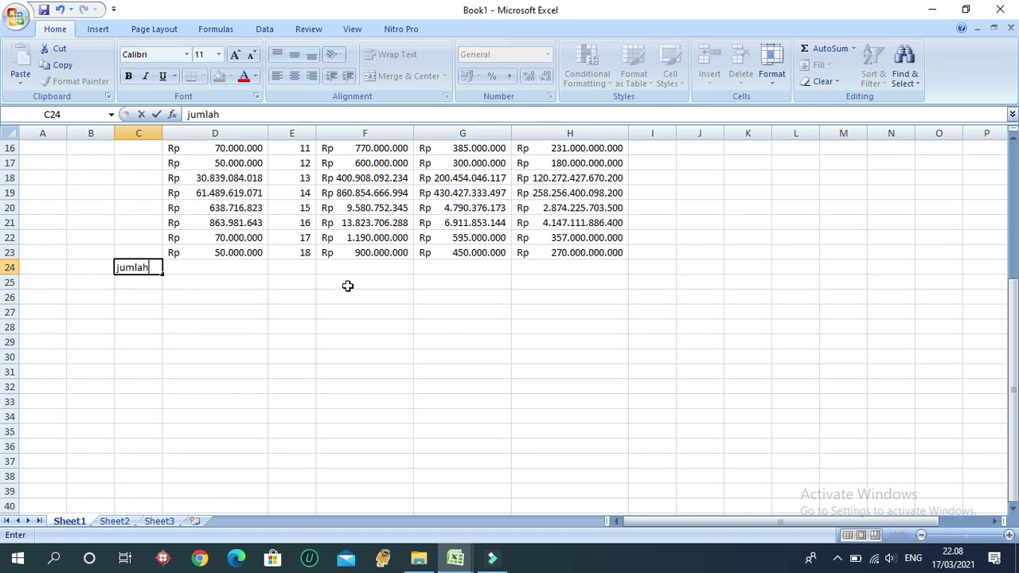
key("Tab")
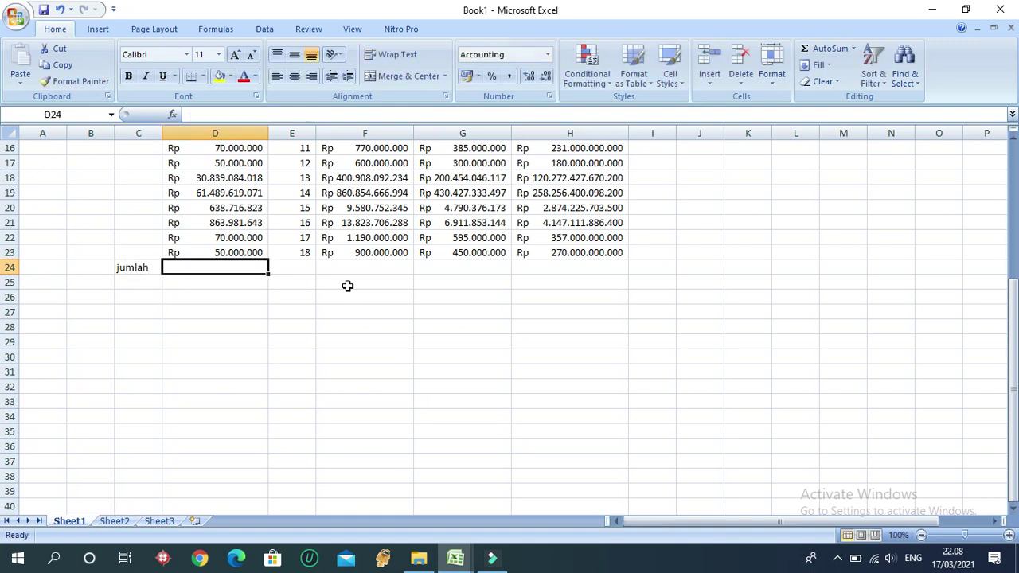
Step: Total the column D amounts in D24 with the formula =SUM(D6:D23)
type("=sum(")
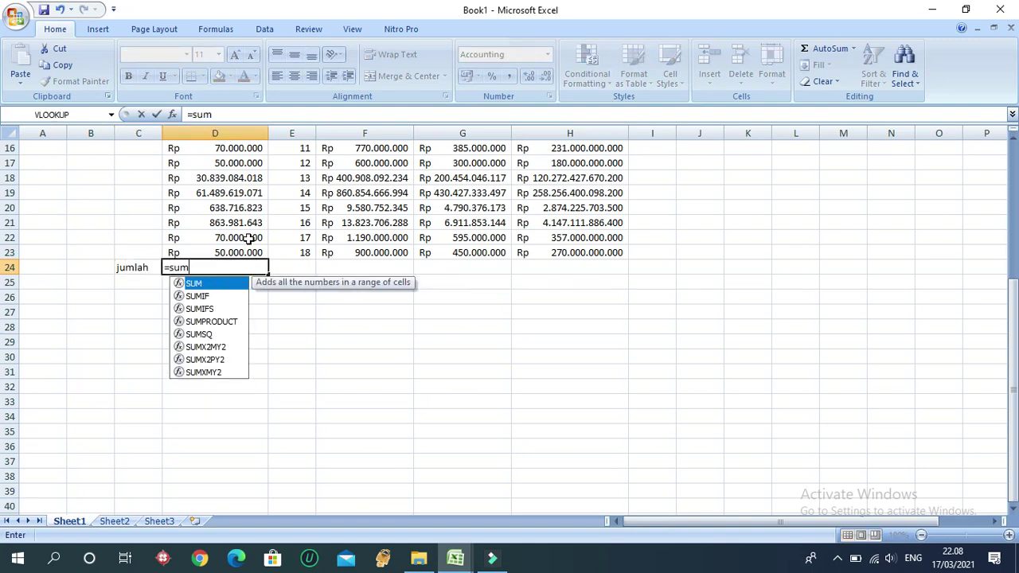
scroll(311, 316, "up", 3)
left_click_drag(231, 385, 239, 182)
type(")")
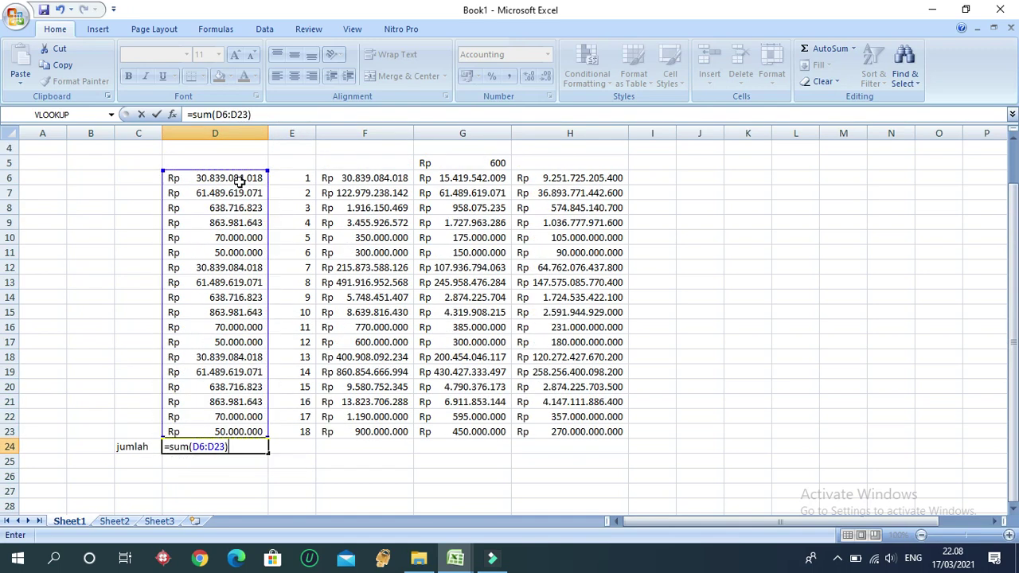
key("Return")
Step: Insert the AutoSum total of E6:E23 in E24
left_click(284, 448)
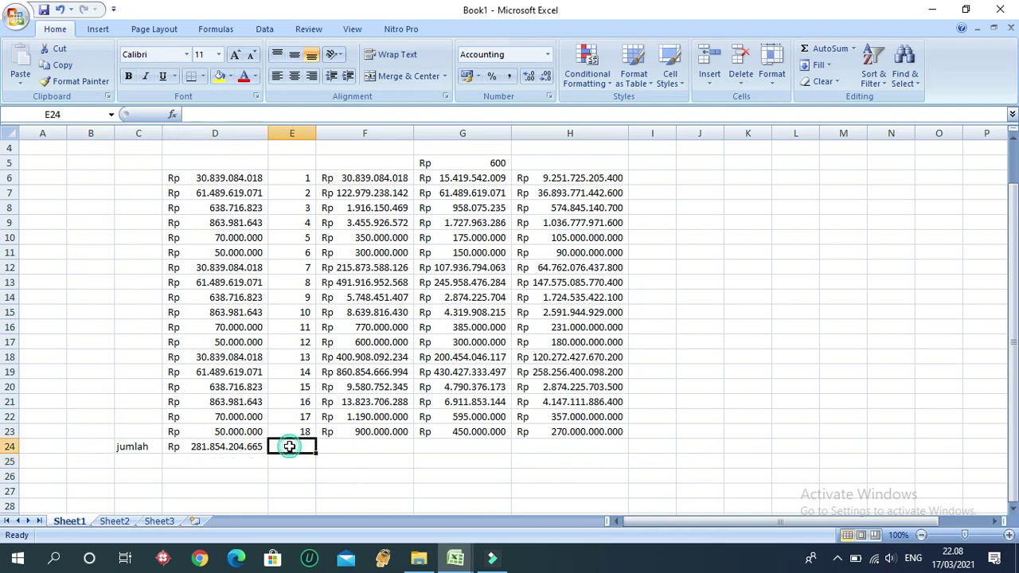
left_click(853, 50)
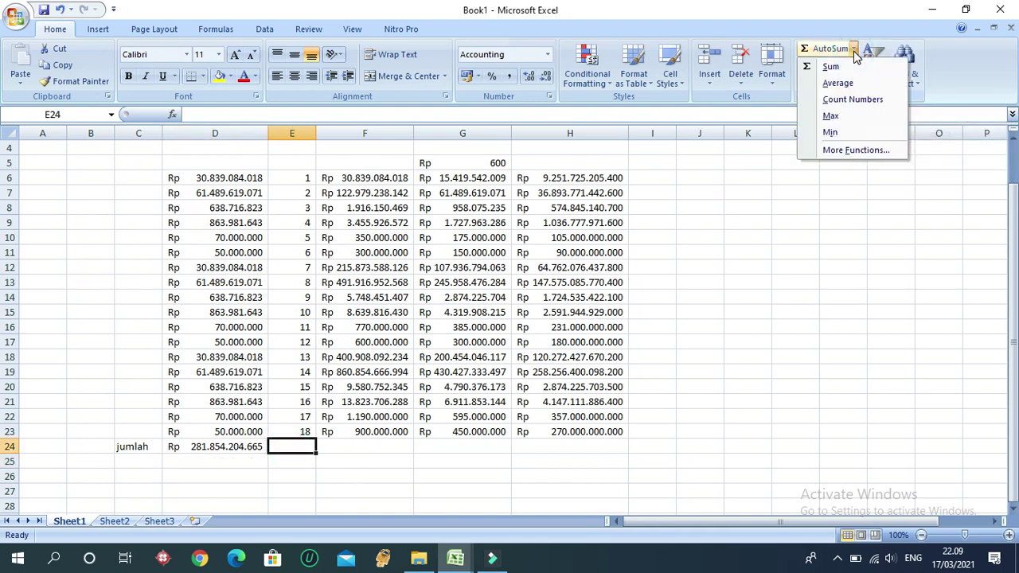
left_click(851, 67)
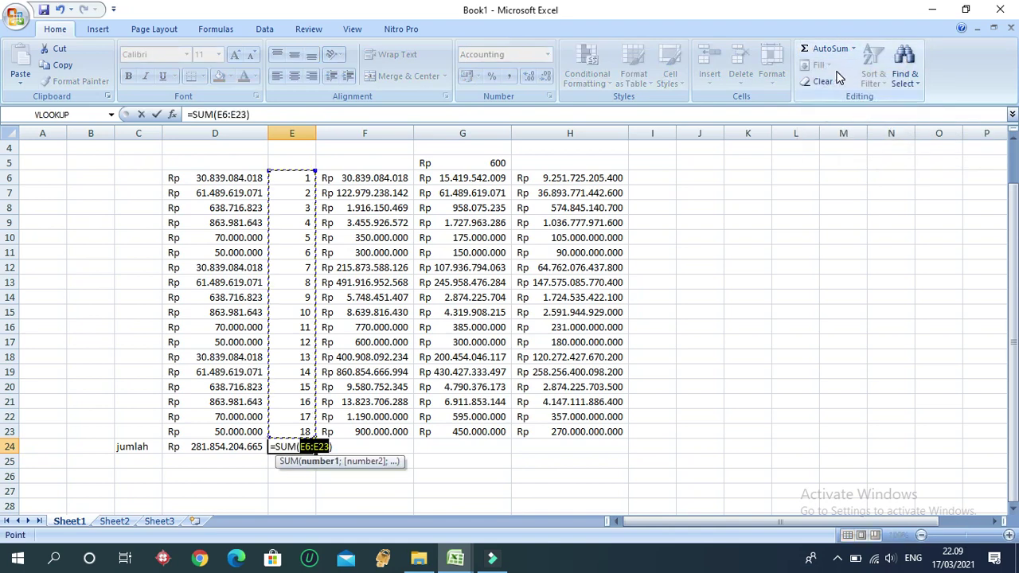
key("Return")
Step: Insert the AutoSum Average function for F6:F23 in F24
left_click(386, 448)
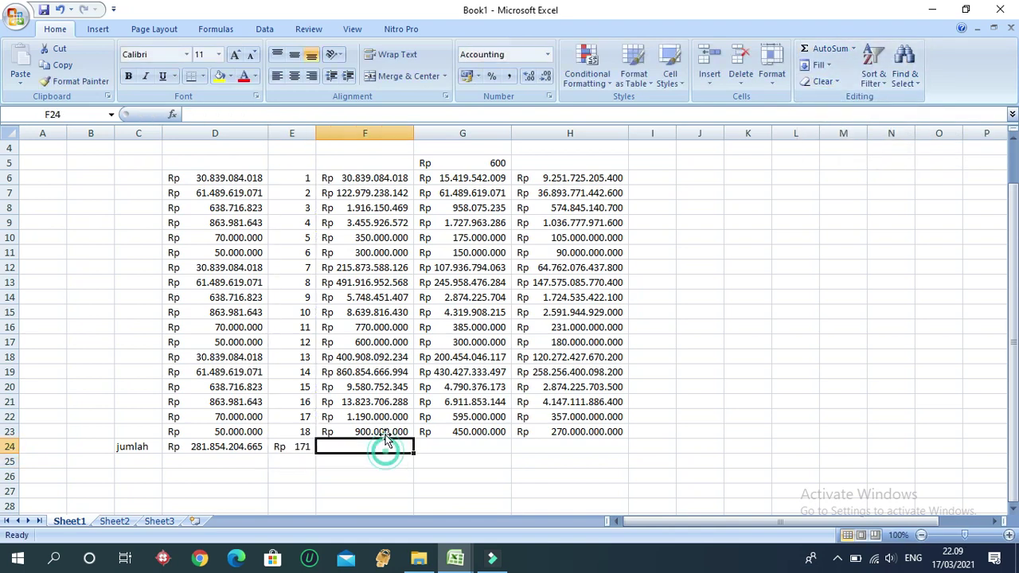
left_click(853, 50)
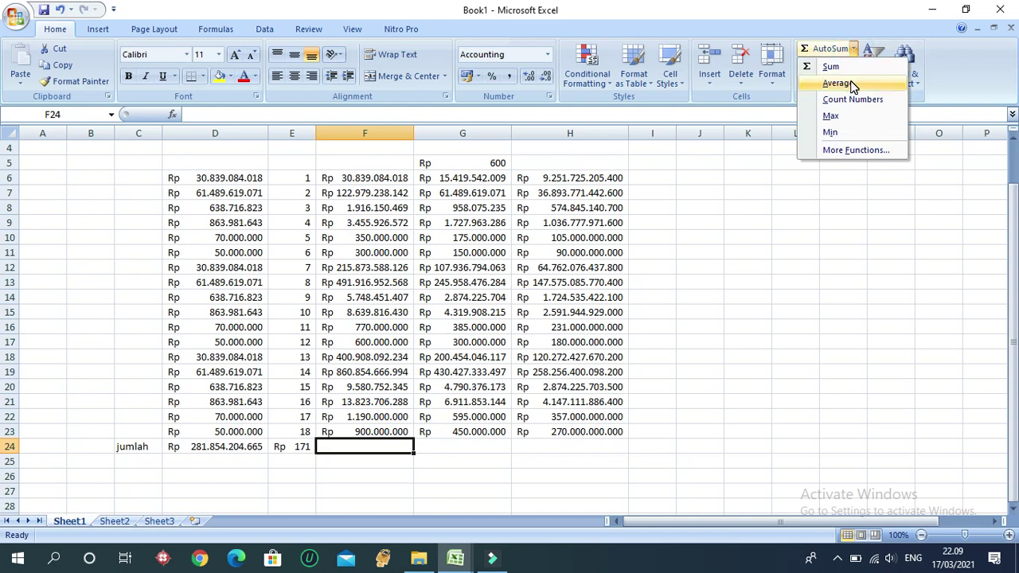
left_click(850, 82)
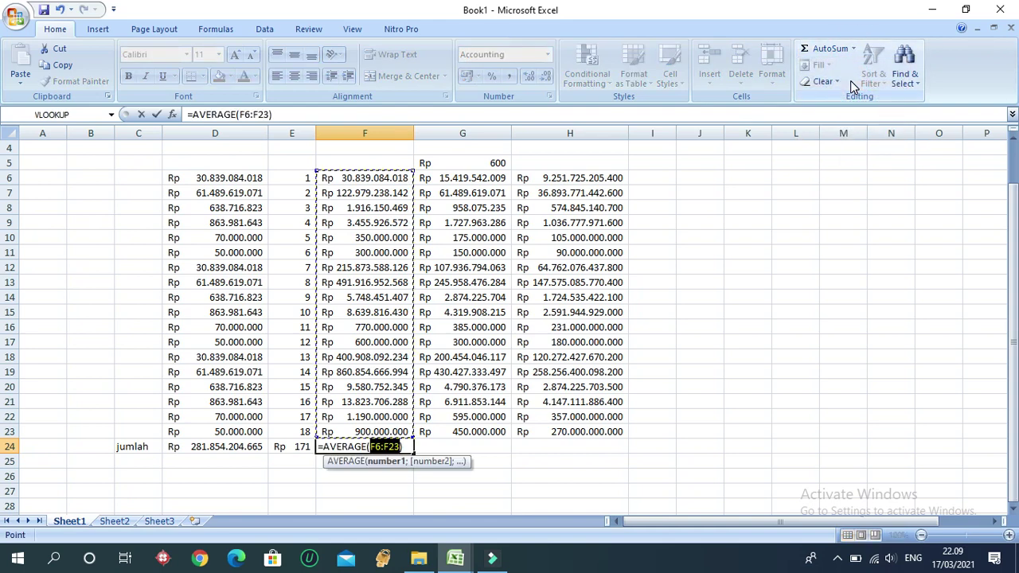
key("Return")
left_click(463, 449)
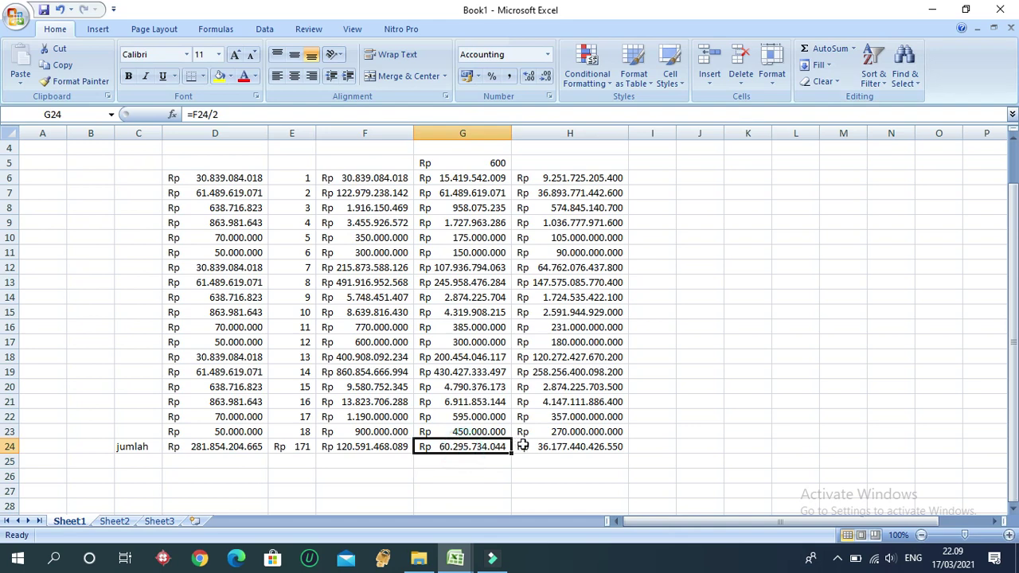
Step: Copy the average formula in F24 across to G24 and H24
left_click(389, 447)
left_click_drag(413, 453, 589, 452)
left_click(430, 446)
left_click(350, 447)
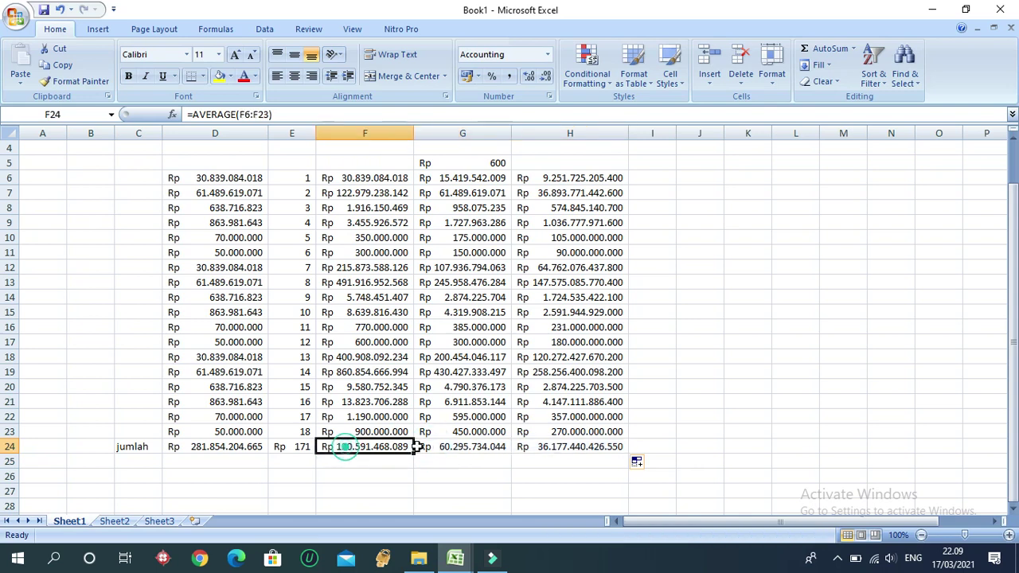
left_click(587, 448)
left_click(326, 447)
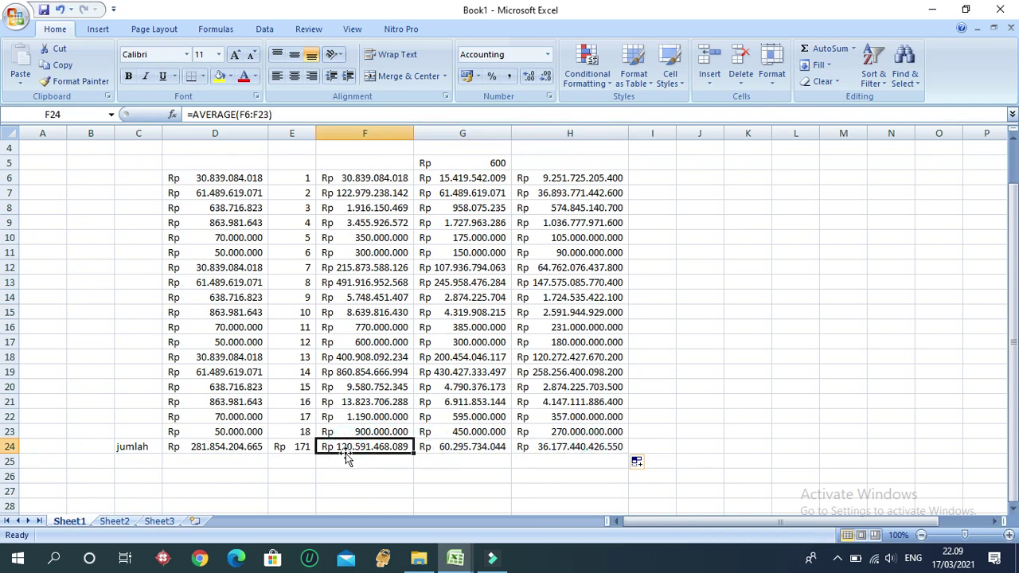
Step: Enter =MAX(D6:D23) in D25 to find the largest amount in column D
left_click(123, 460)
left_click(220, 452)
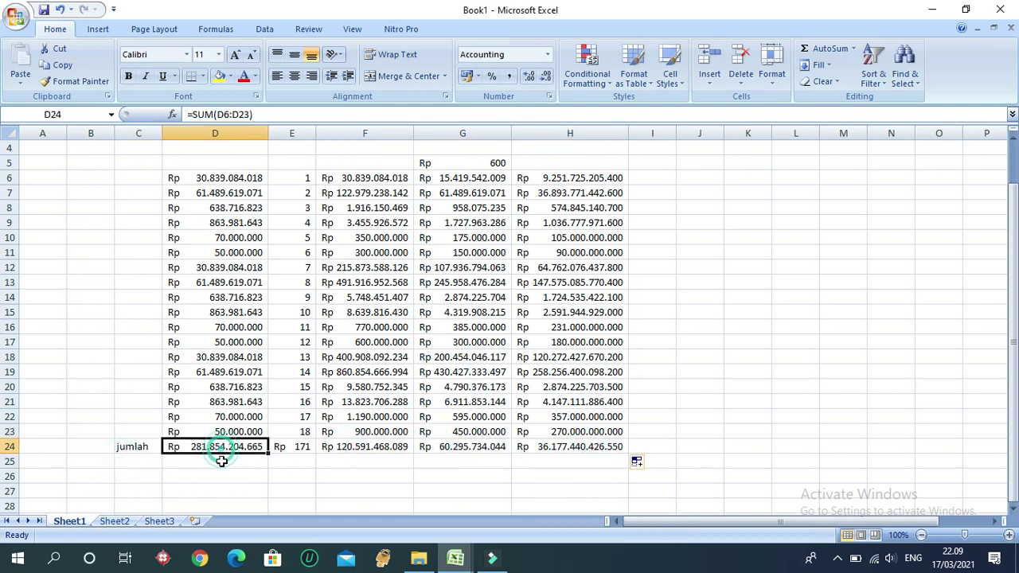
left_click(127, 460)
left_click(251, 458)
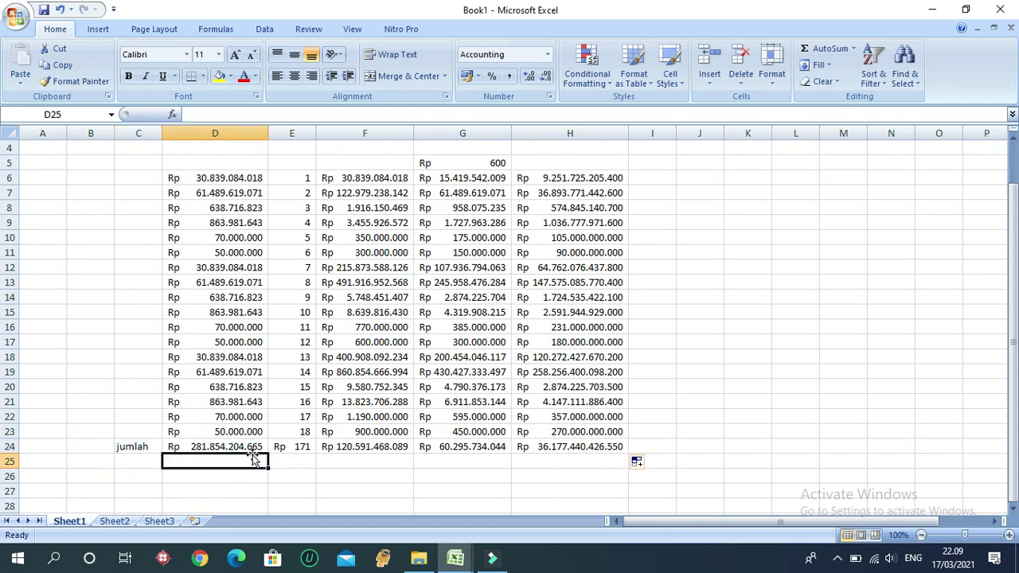
type("==")
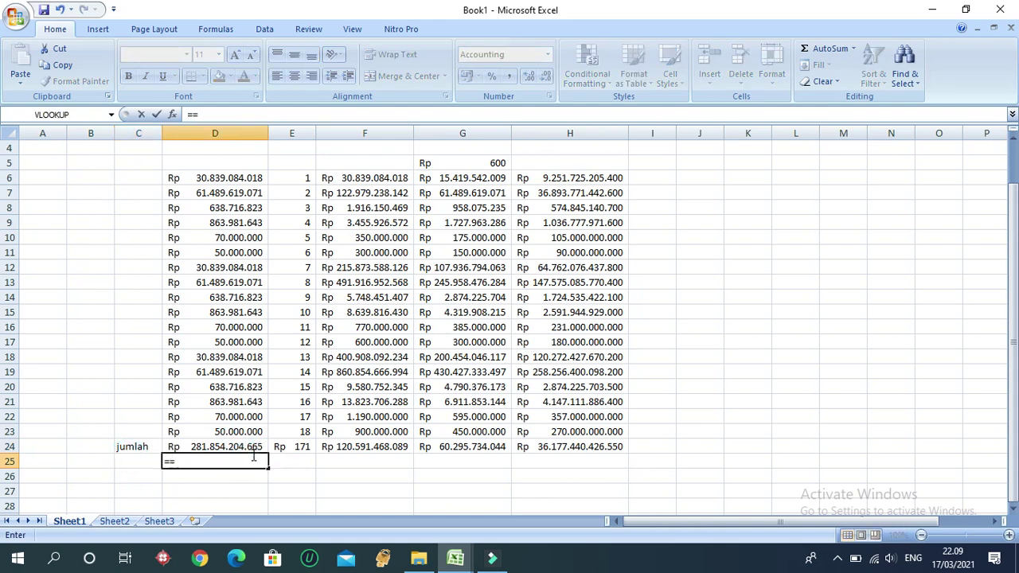
type("max")
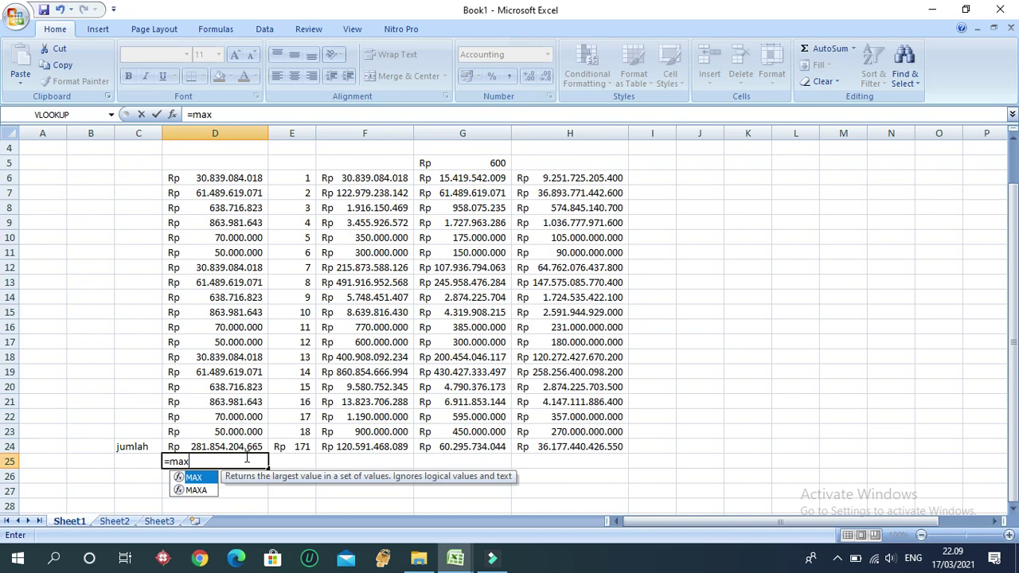
double_click(195, 478)
left_click_drag(217, 182, 209, 427)
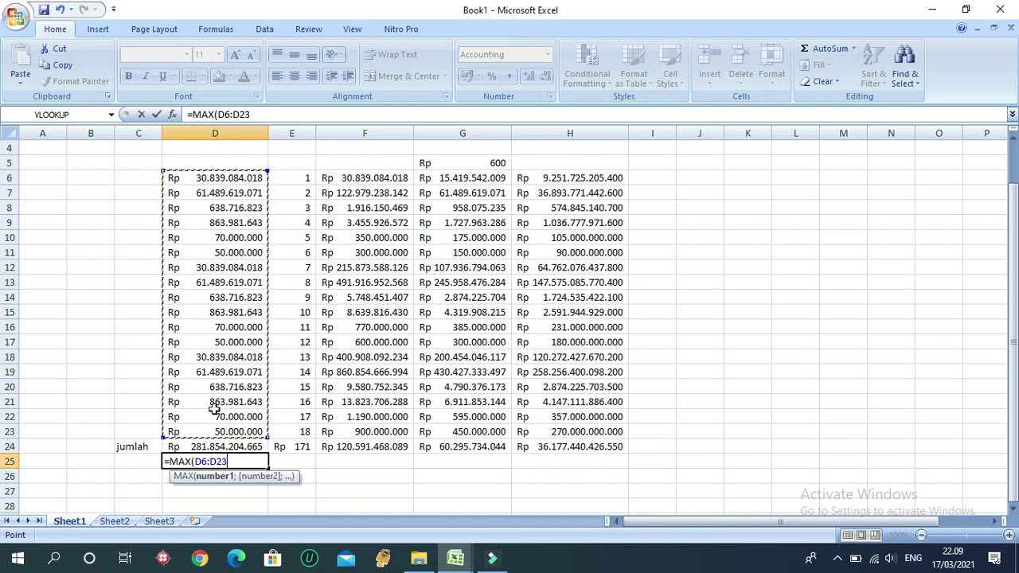
type(")")
key("Return")
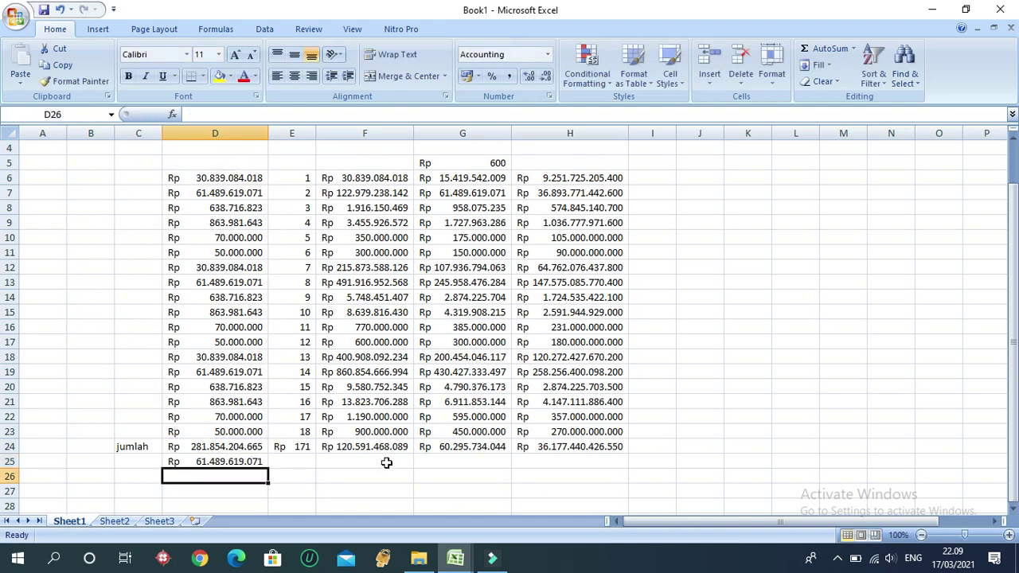
Step: Enter =MIN(D6:D23) in D26 to find the smallest amount in column D
type("=min")
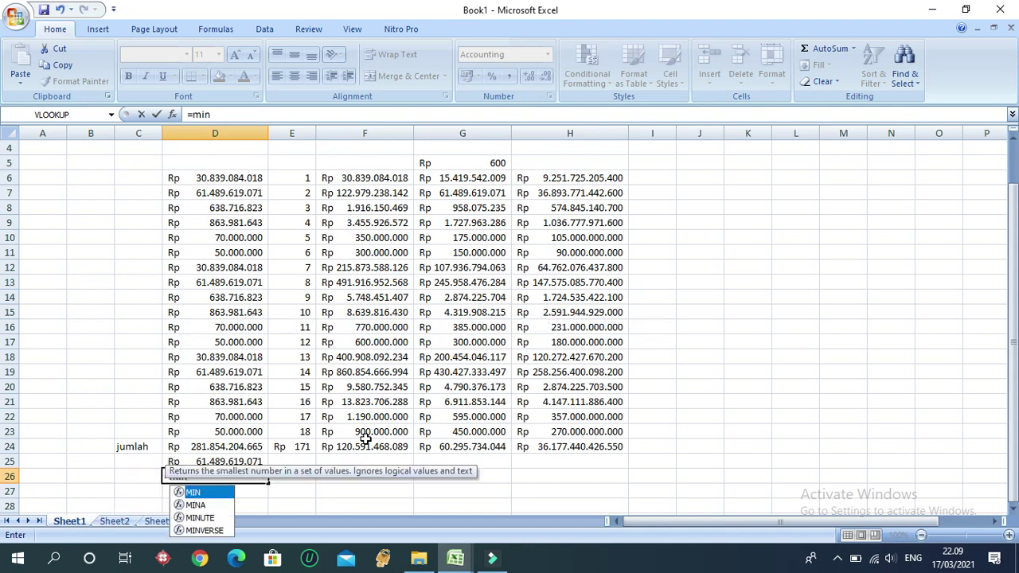
type("(")
left_click_drag(205, 178, 224, 432)
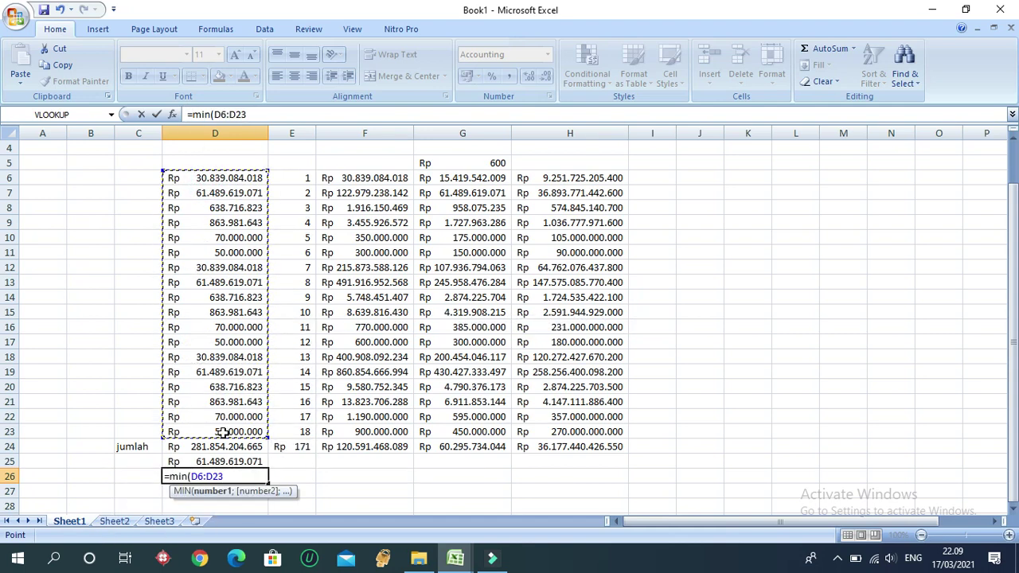
type(")")
key("Return")
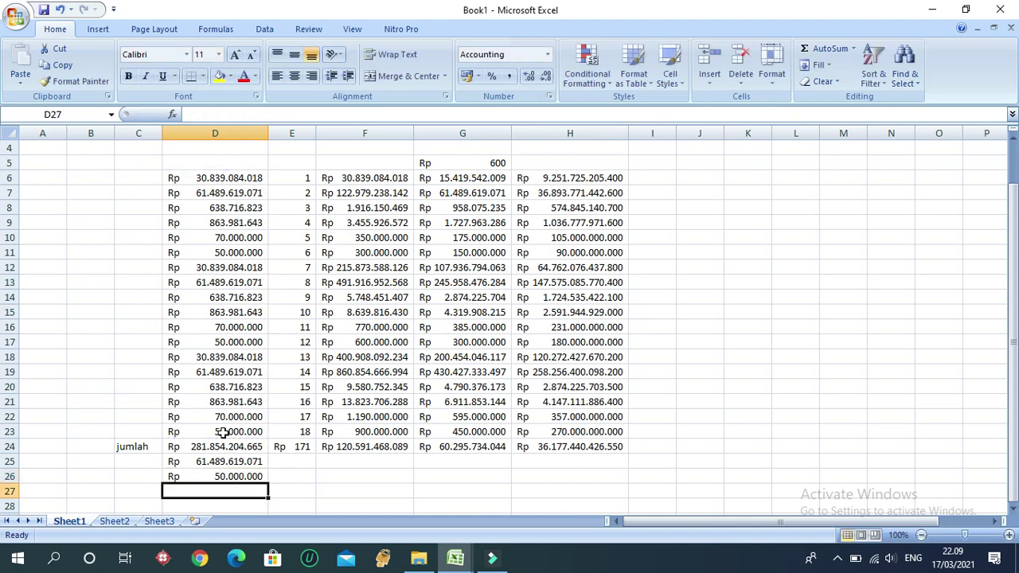
Step: Copy the MAX and MIN formulas in D25:D26 across to column H
left_click(239, 461)
double_click(239, 461)
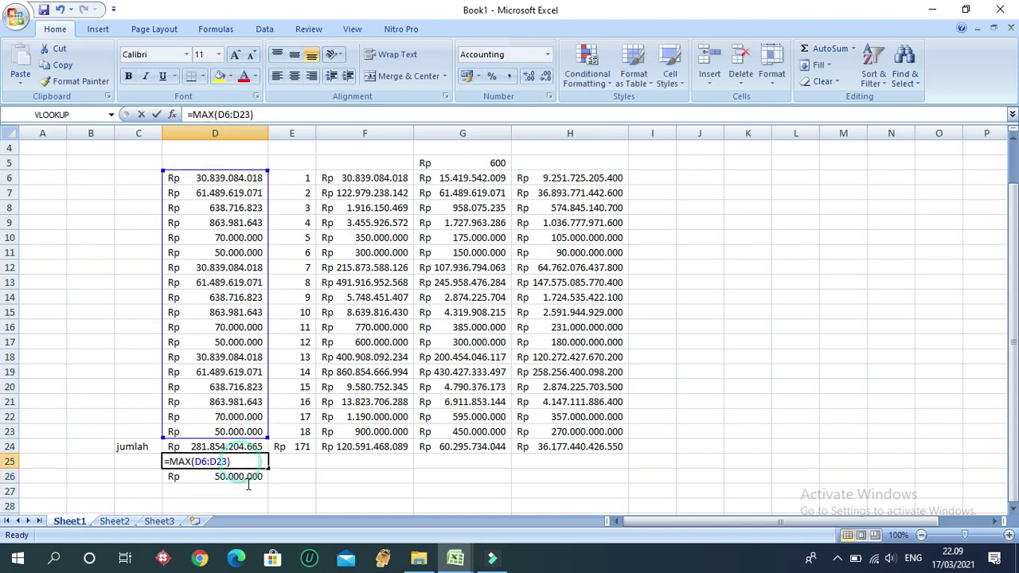
key("Return")
left_click_drag(255, 462, 255, 475)
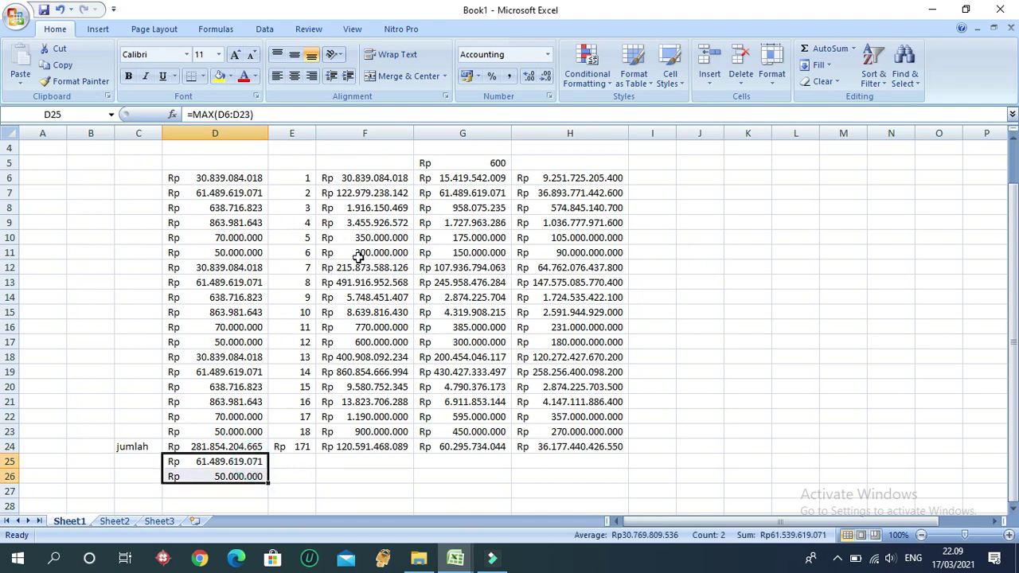
left_click_drag(268, 483, 588, 473)
left_click(365, 506)
left_click(354, 476)
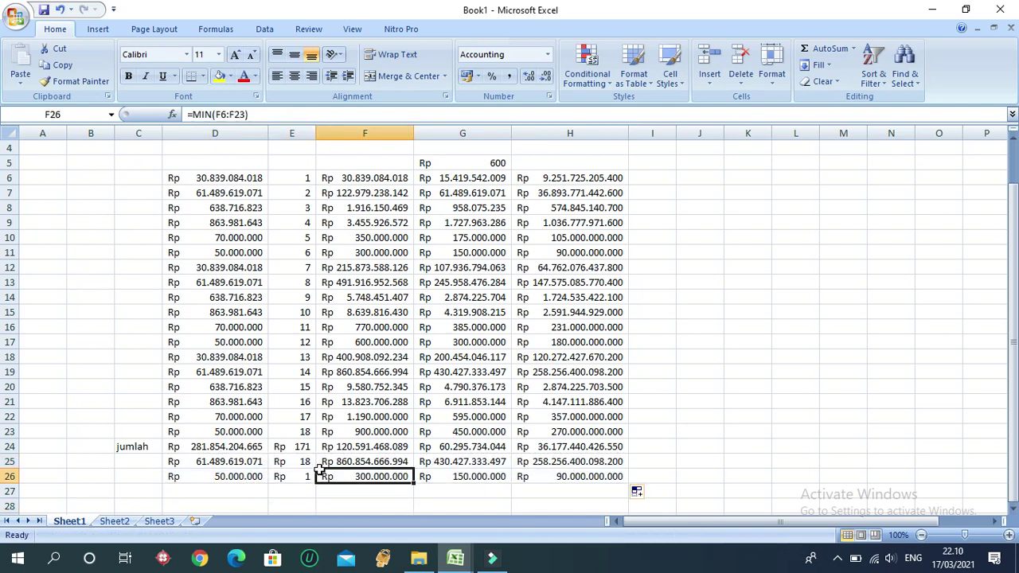
Step: Try deleting the multiplier in G5 to see its effect on column H, and undo the deletion
left_click(390, 237)
left_click(465, 162)
left_click(460, 265)
left_click(454, 145)
left_click(455, 164)
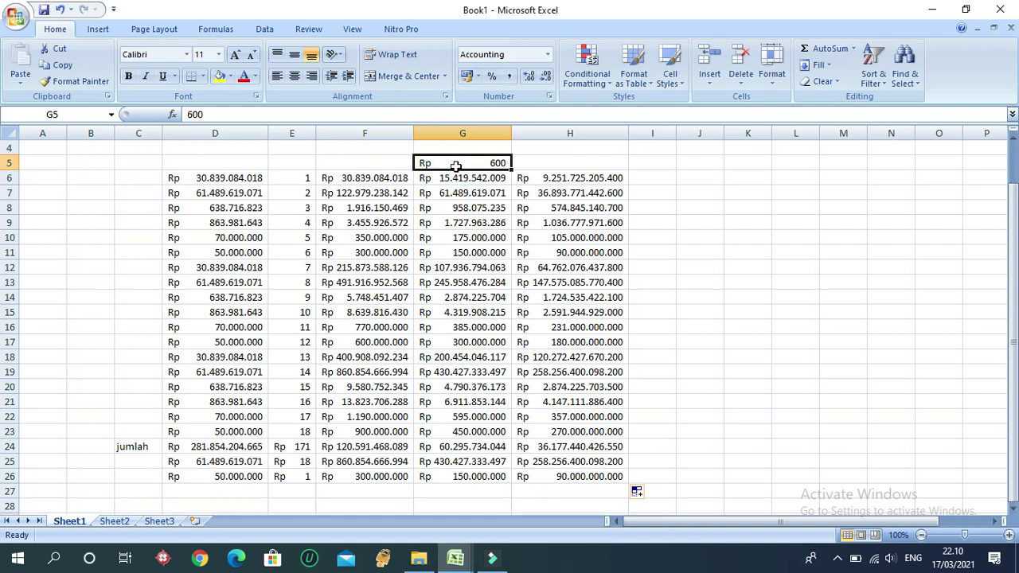
key("Delete")
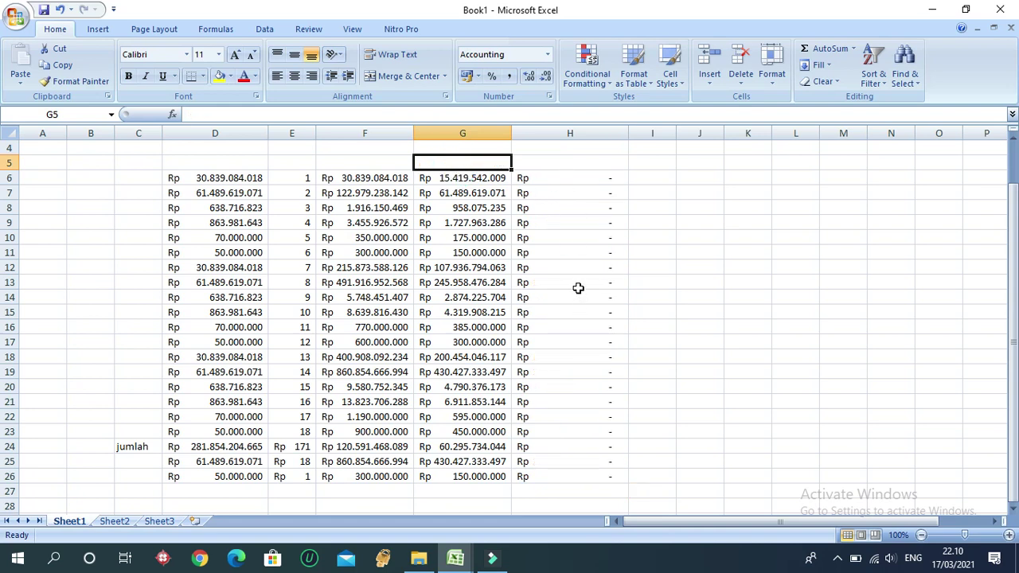
key("ctrl+z")
Step: Replace the formulas in H6:H26 with their results by pasting them in place as values and number formats, with Skip blanks
left_click_drag(566, 180, 574, 469)
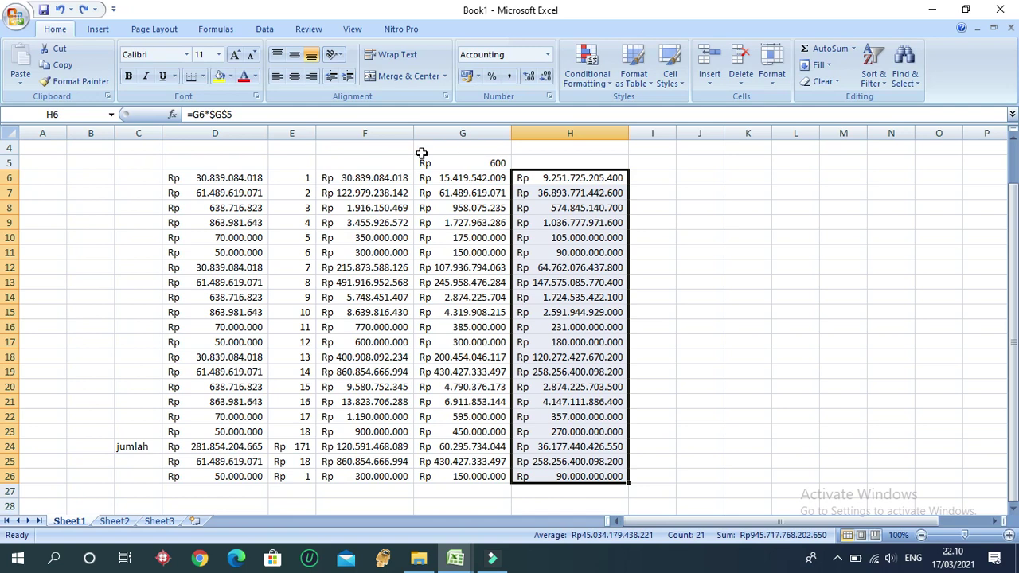
left_click(62, 68)
left_click(20, 82)
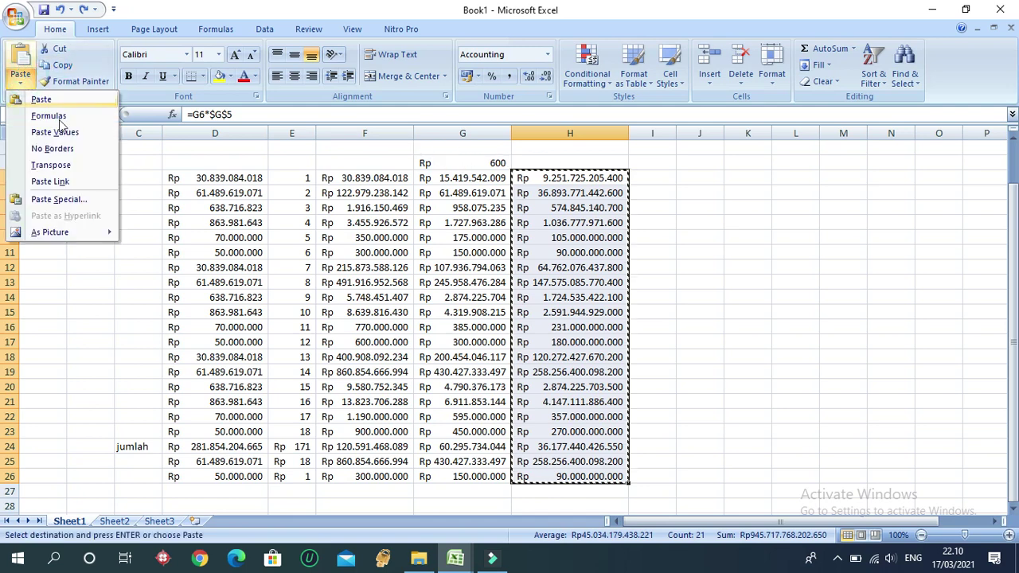
left_click(87, 200)
left_click(539, 352)
left_click(413, 452)
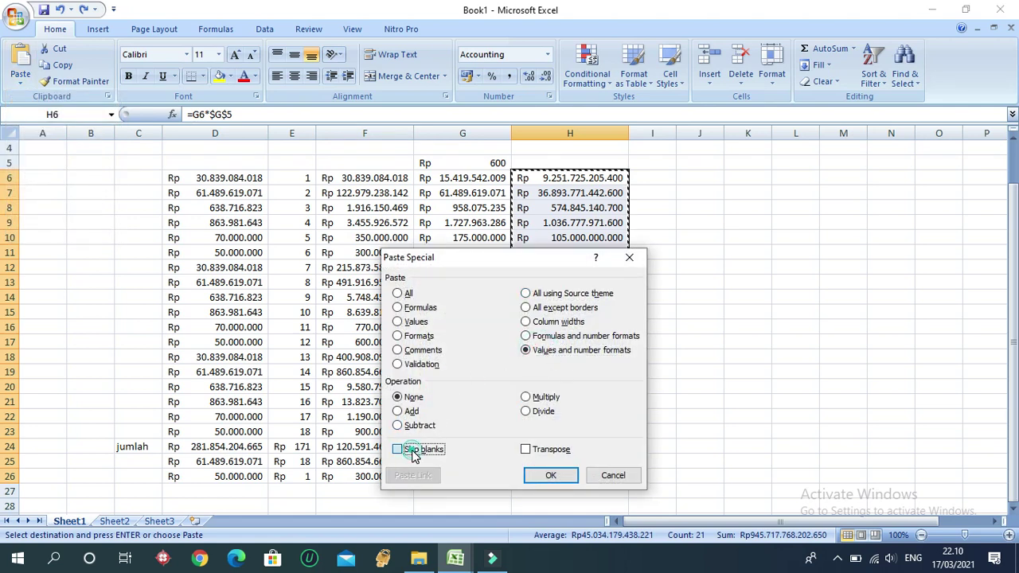
left_click(551, 476)
key("Escape")
Step: Check several column H cells for fixed values and compare them with the contents of cells in columns D to G
left_click(585, 311)
left_click(596, 357)
left_click(595, 447)
left_click(573, 312)
left_click(561, 209)
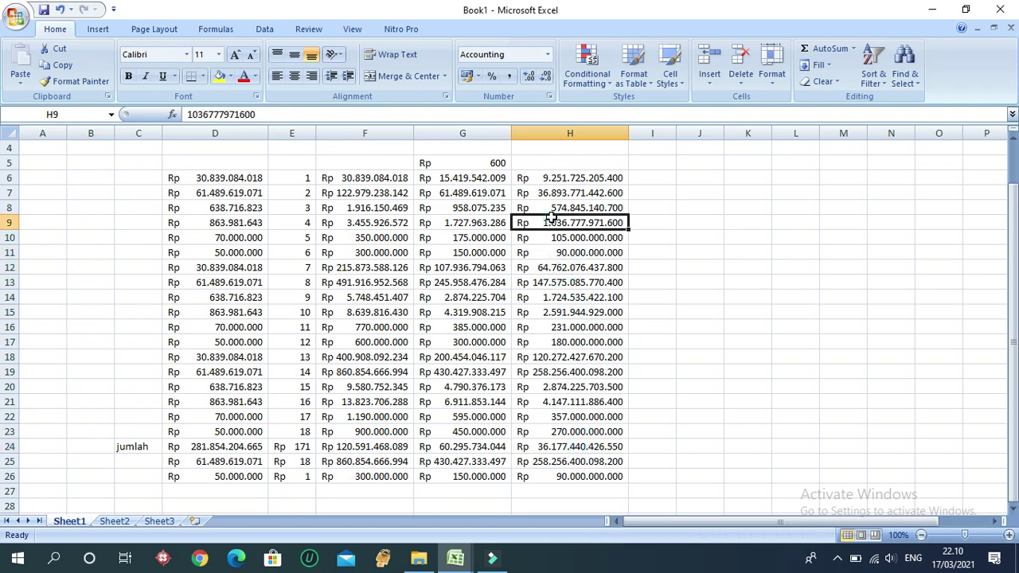
left_click(390, 209)
left_click(306, 235)
left_click(231, 237)
left_click(374, 237)
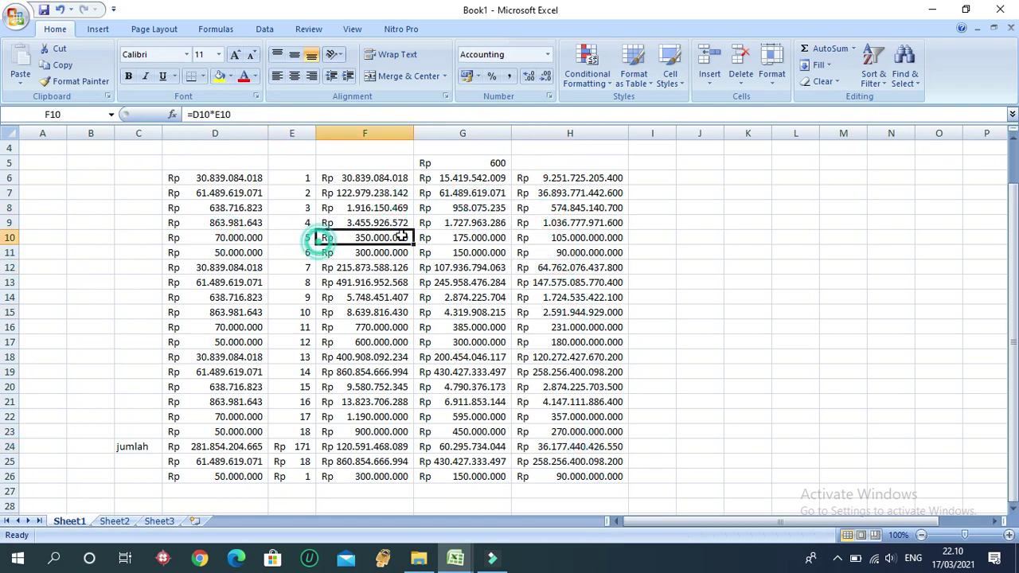
left_click(473, 236)
Step: Clear the multiplier in G5 and enter the title Tabel Data in D5
left_click(462, 163)
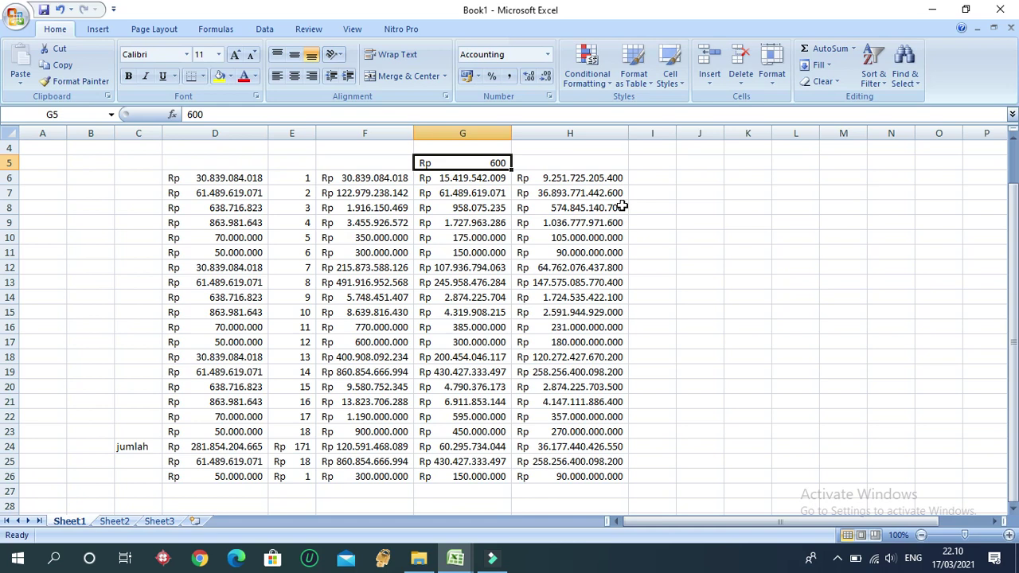
left_click(203, 164)
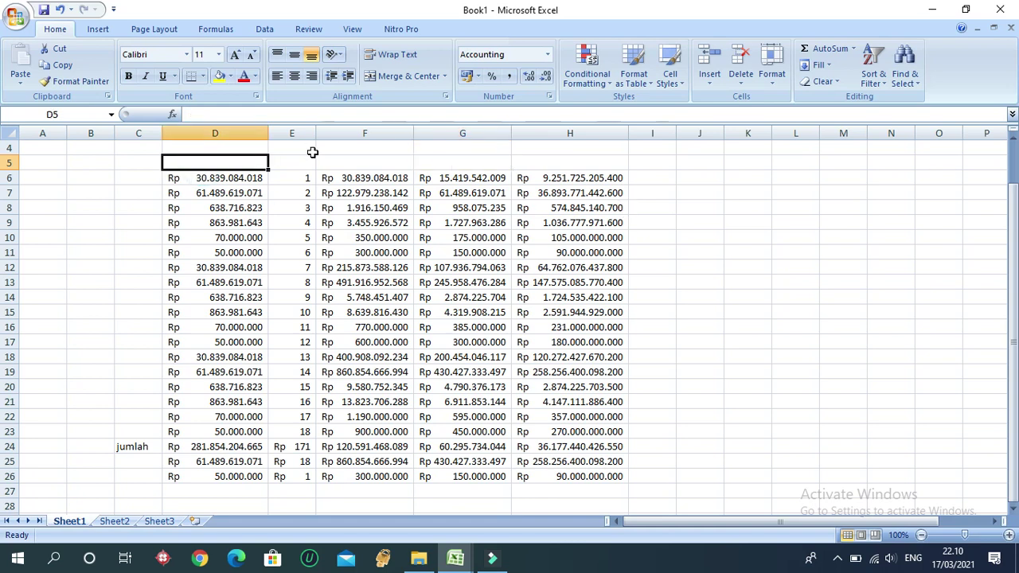
type("T")
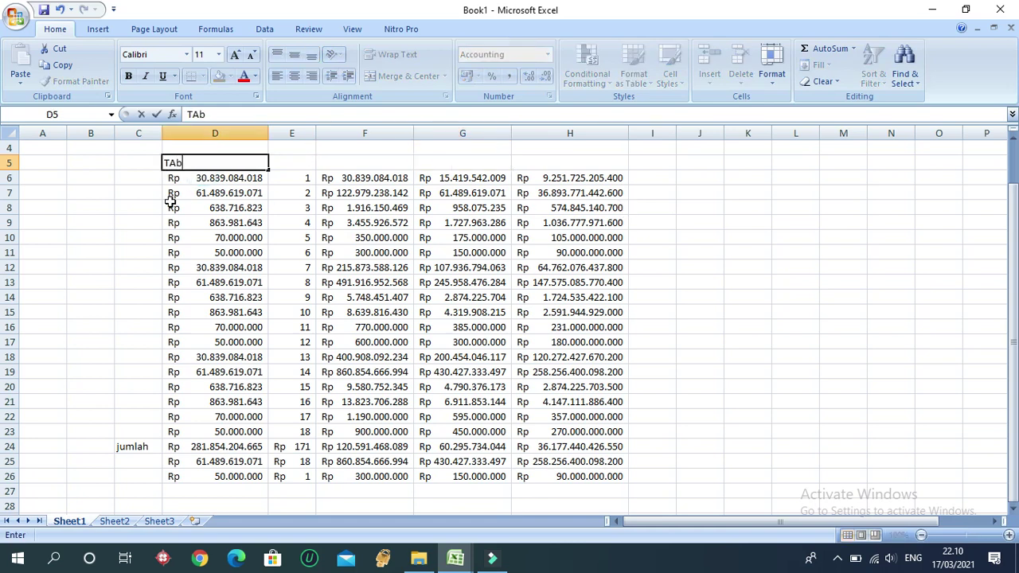
type("abel Dat")
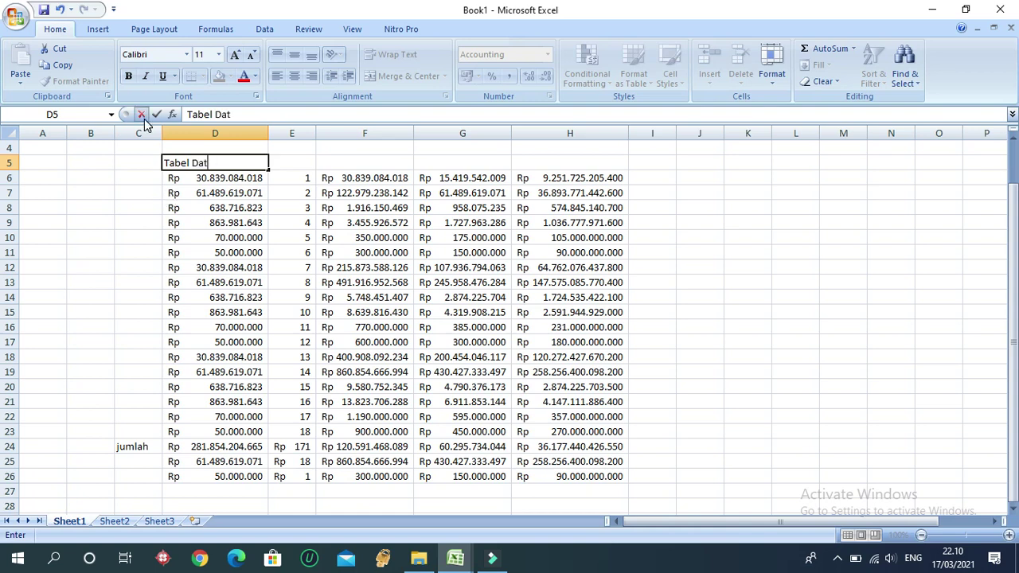
type("a")
key("Return")
Step: Merge and center D4:H5 for the Tabel Data title, and align it to the middle vertically
scroll(288, 207, "up", 1)
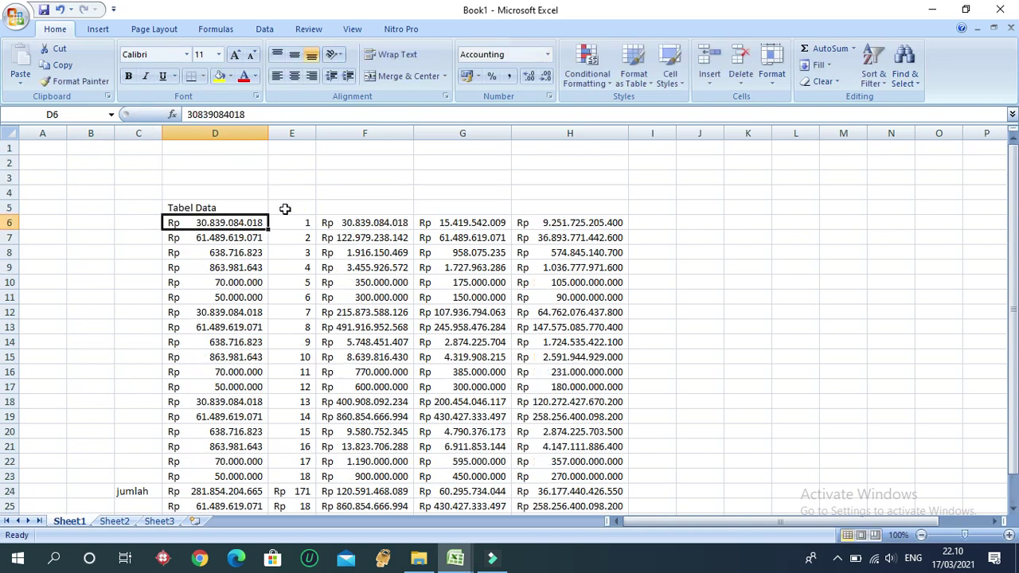
left_click_drag(221, 197, 560, 208)
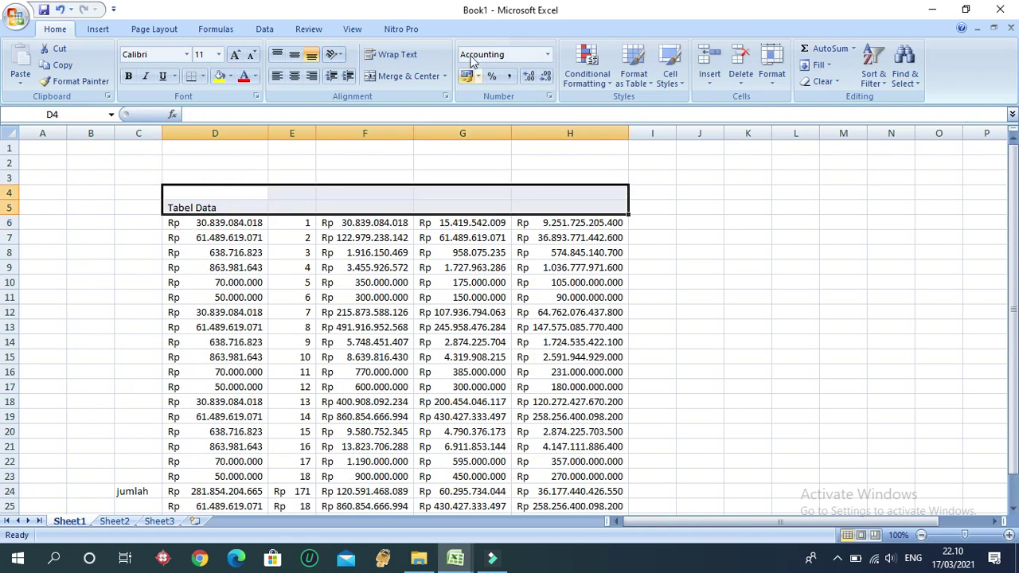
left_click(380, 76)
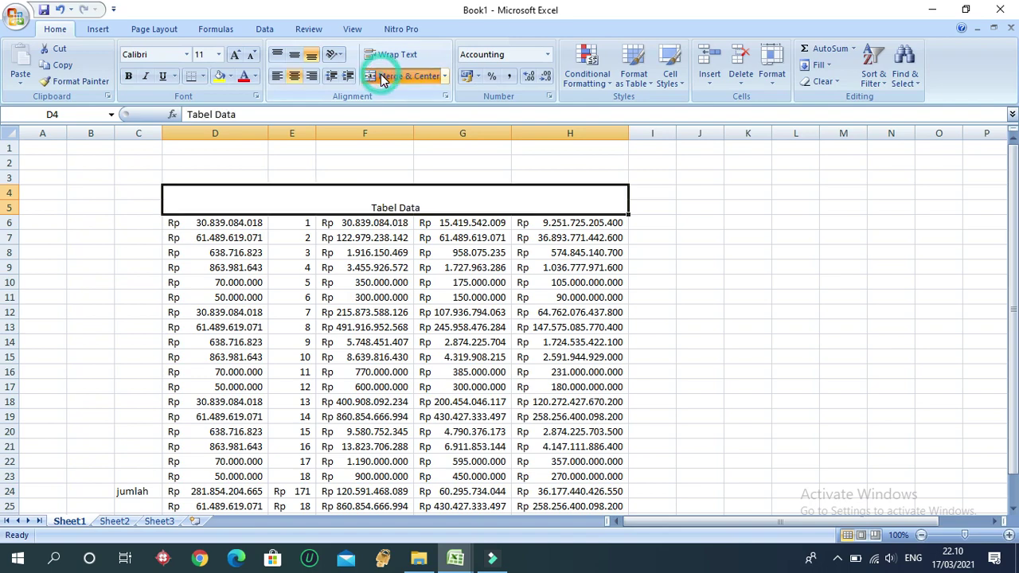
left_click(294, 56)
left_click(364, 296)
scroll(374, 287, "down", 2)
scroll(380, 282, "up", 2)
left_click(272, 204)
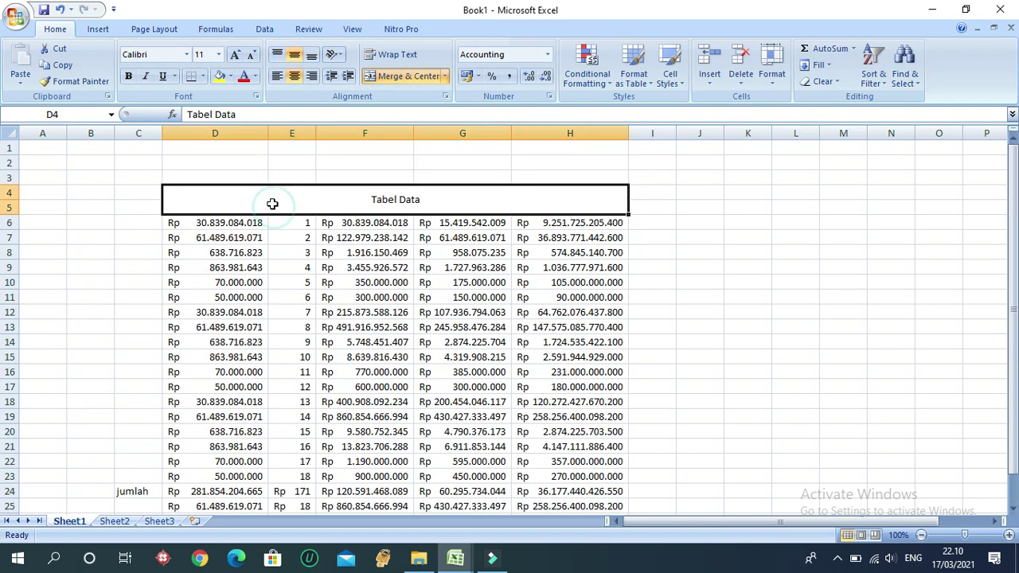
left_click_drag(289, 200, 274, 519)
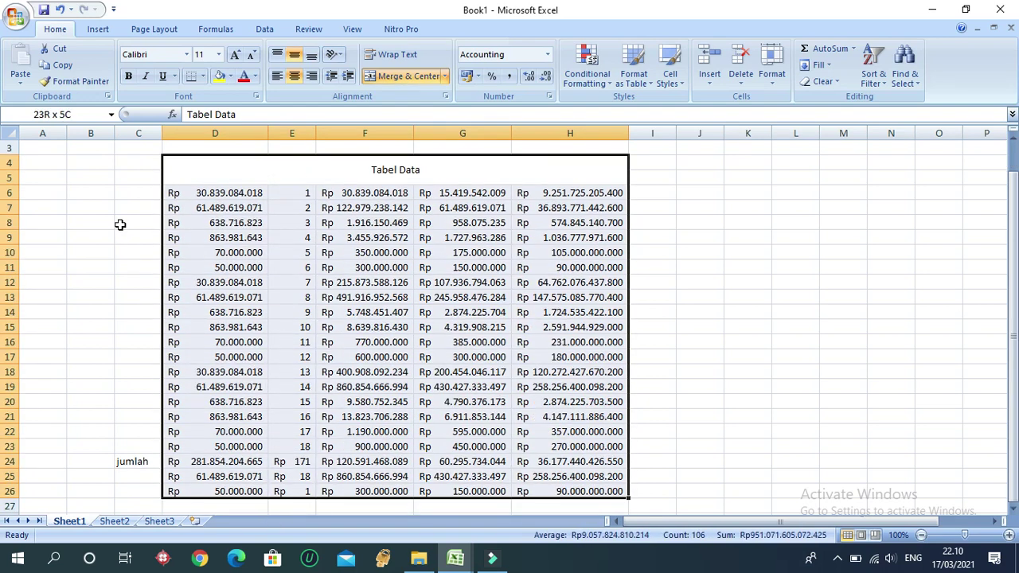
left_click(147, 174)
left_click(142, 463)
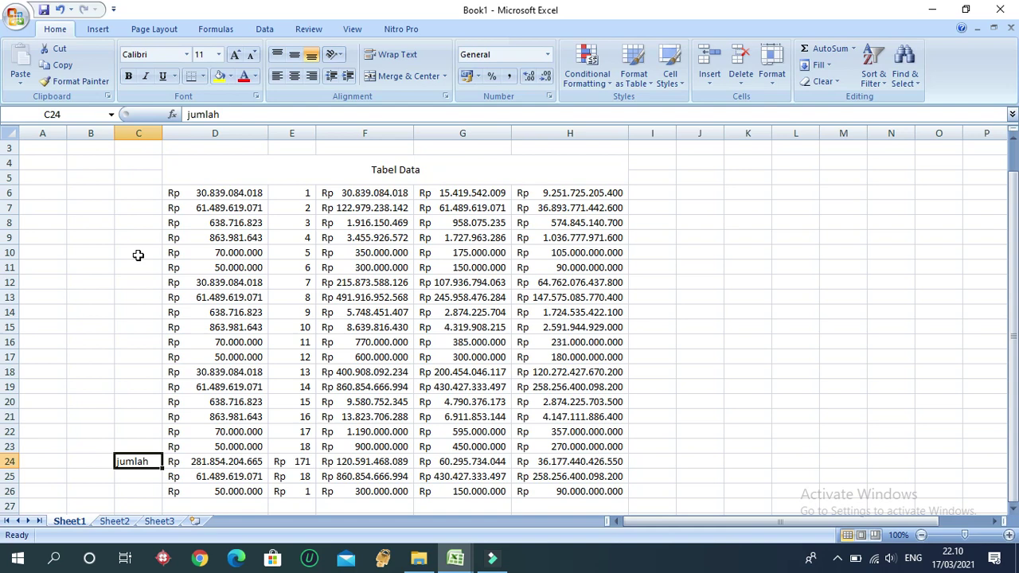
left_click_drag(214, 173, 268, 487)
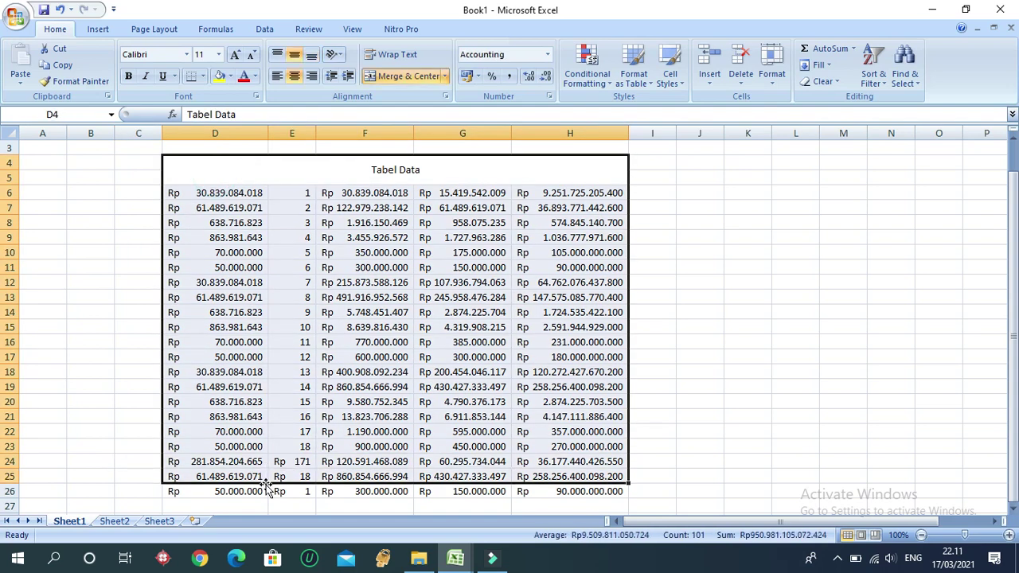
left_click_drag(233, 418, 231, 371)
Step: Apply All Borders to the table in D4:H26, including the merged title
left_click_drag(225, 164, 416, 491)
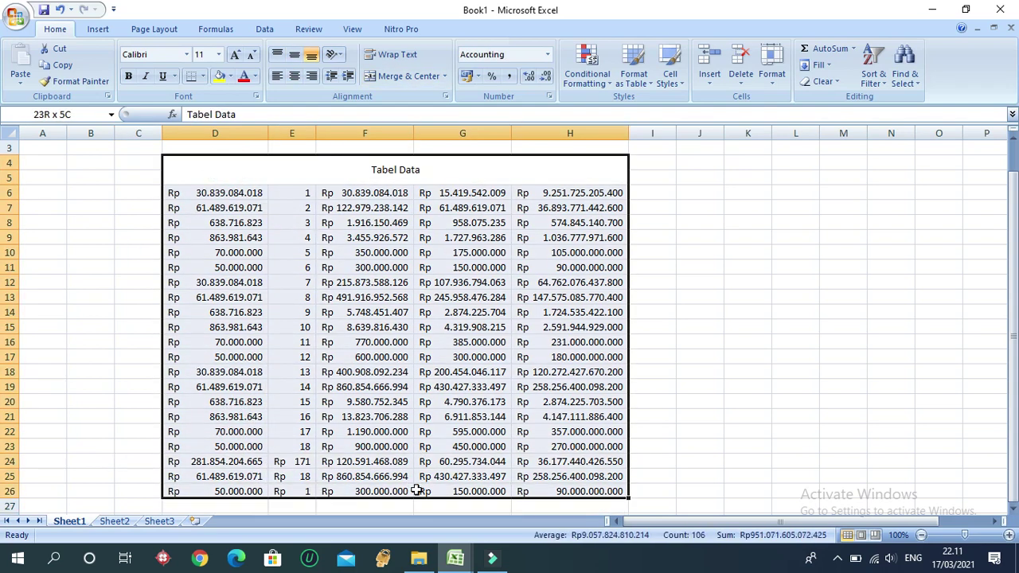
left_click(205, 76)
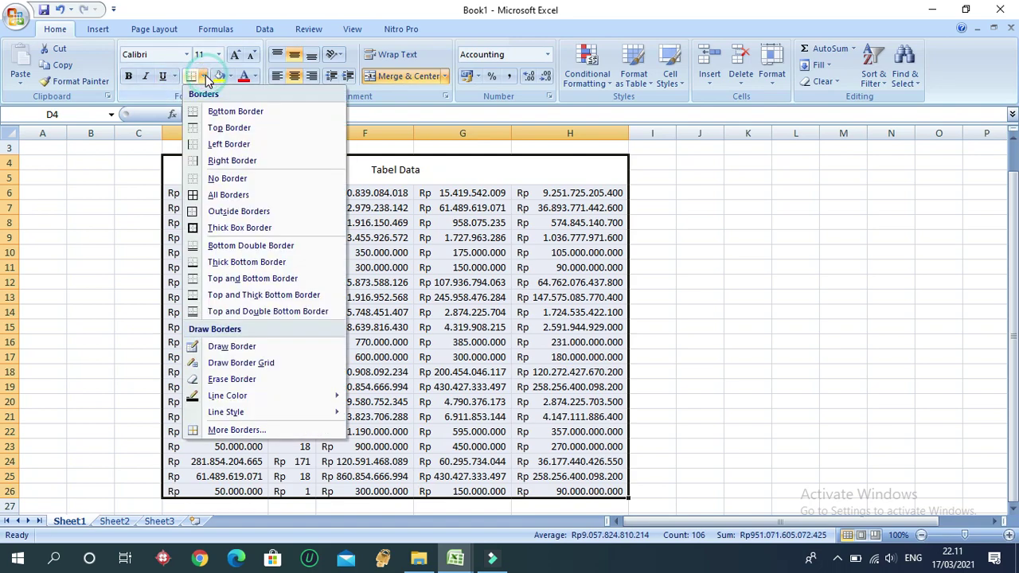
left_click(232, 196)
left_click(329, 267)
scroll(718, 318, "down", 5)
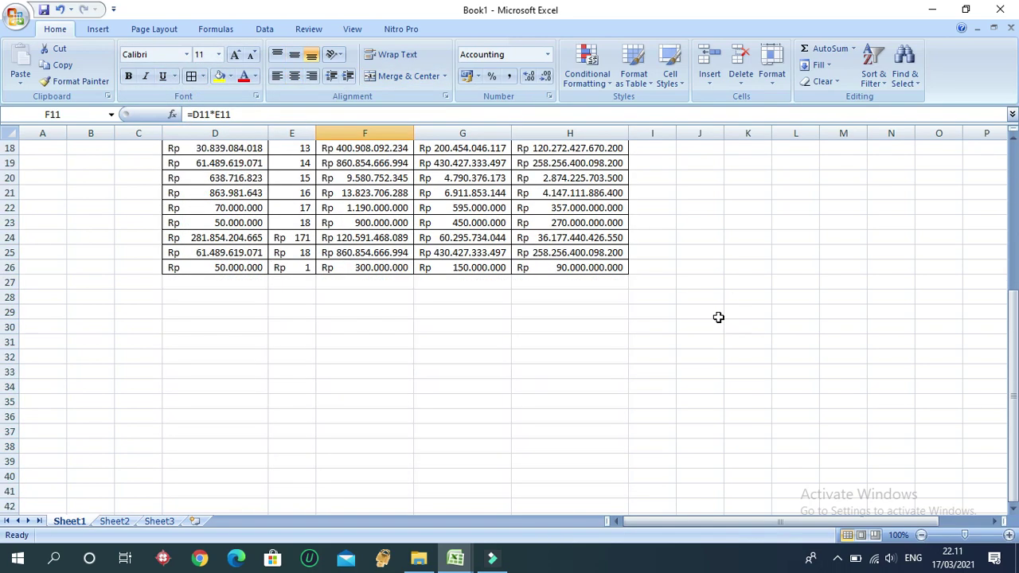
Step: Narrow columns D and E so they fit the table data more tightly
scroll(719, 318, "up", 6)
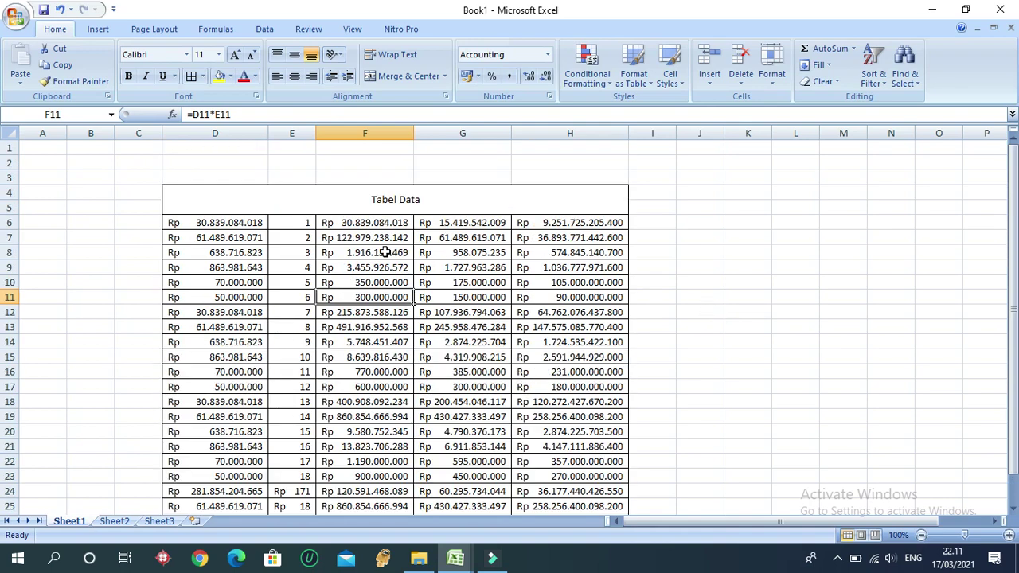
left_click_drag(268, 133, 300, 137)
left_click(474, 326)
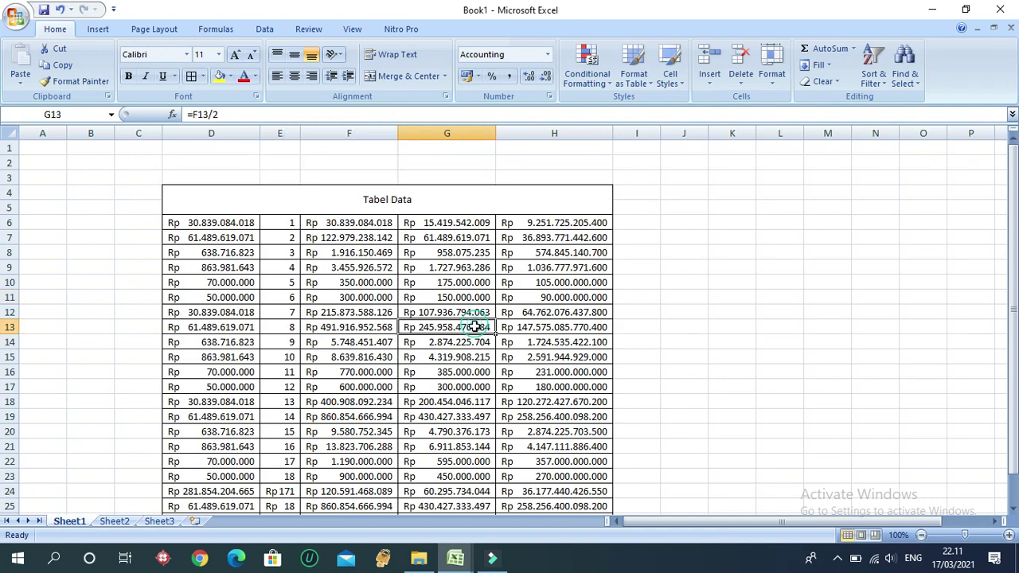
scroll(470, 323, "down", 5)
scroll(472, 323, "up", 5)
Step: Fill the merged Tabel Data title cell with yellow
left_click(210, 199)
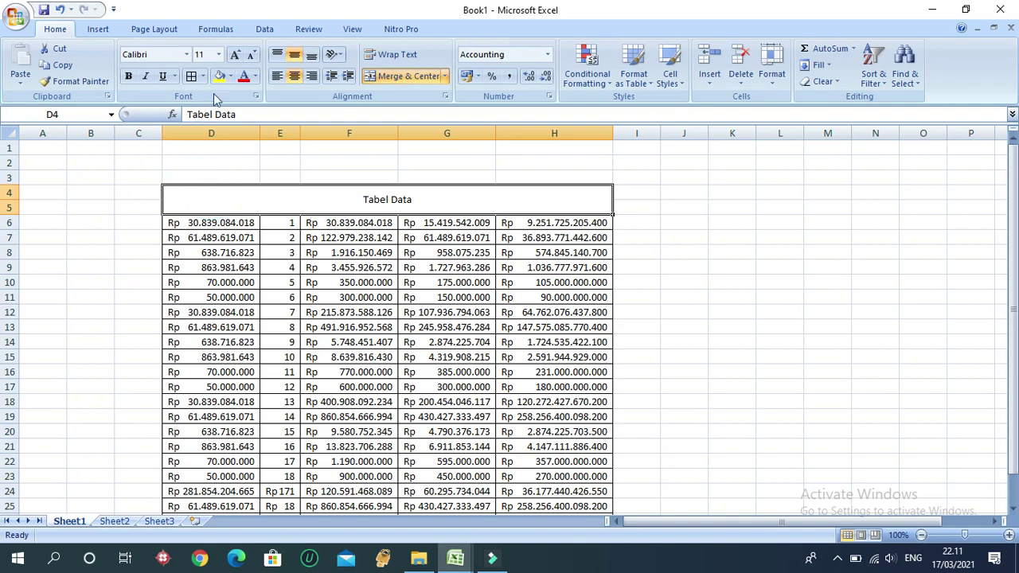
left_click(219, 75)
left_click(273, 267)
scroll(224, 237, "down", 4)
scroll(224, 237, "up", 4)
left_click(224, 237)
left_click(374, 268)
left_click(561, 270)
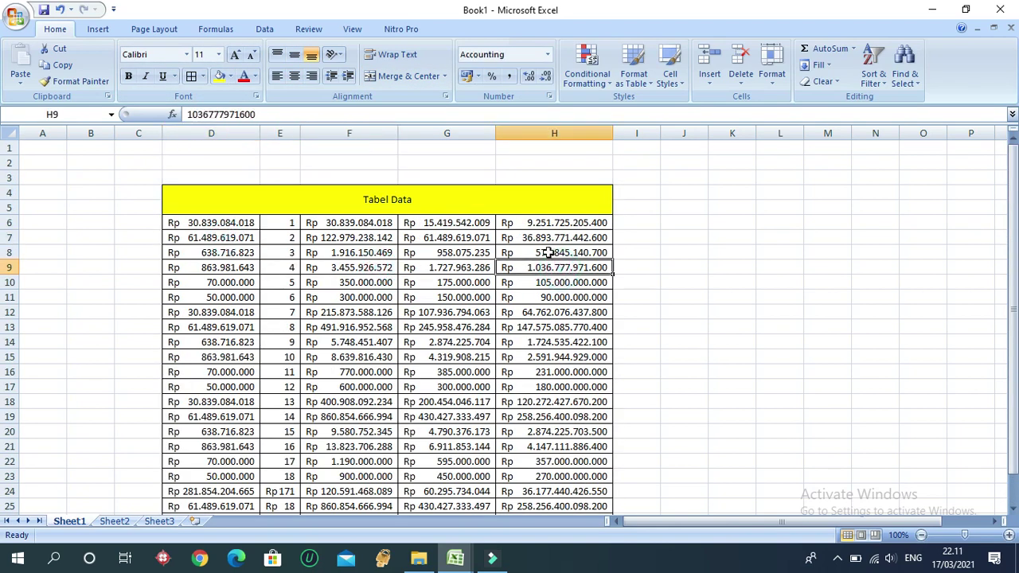
scroll(549, 252, "down", 6)
scroll(550, 253, "up", 6)
Step: Clear the contents of the whole table in D4:H26, including the title
left_click_drag(254, 204, 267, 531)
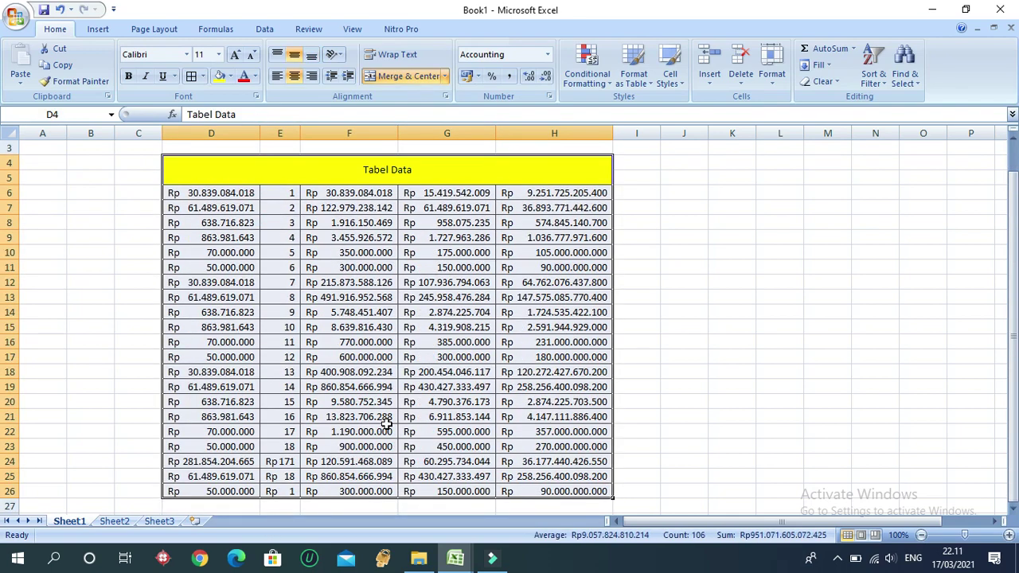
key("Delete")
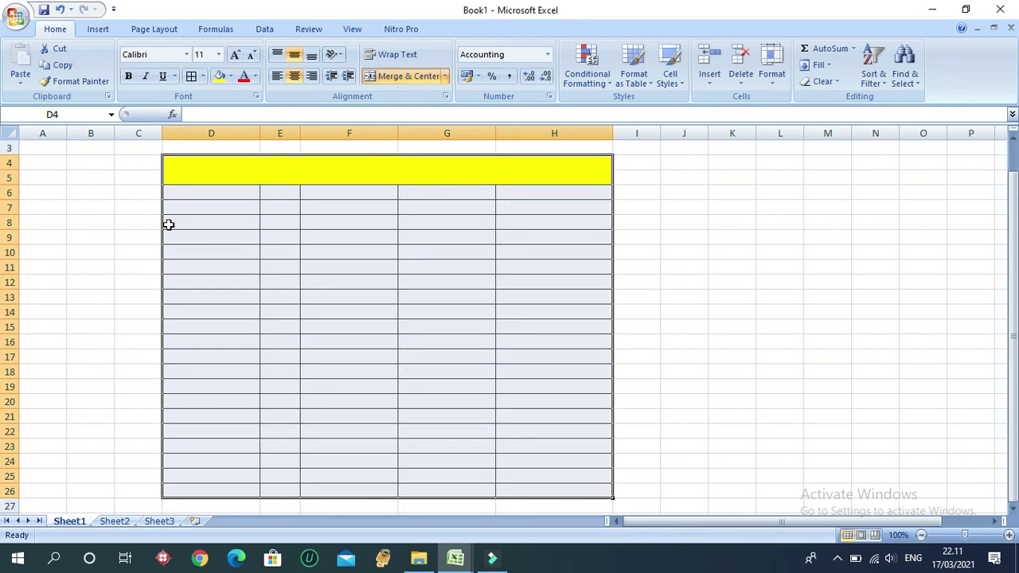
left_click(5, 131)
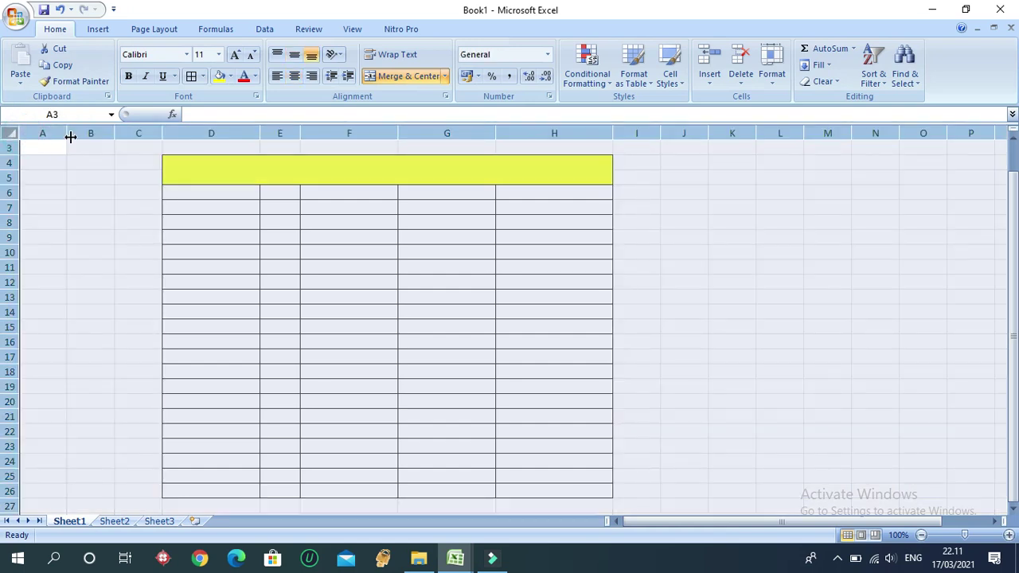
left_click(740, 83)
left_click(648, 246)
scroll(289, 192, "up", 1)
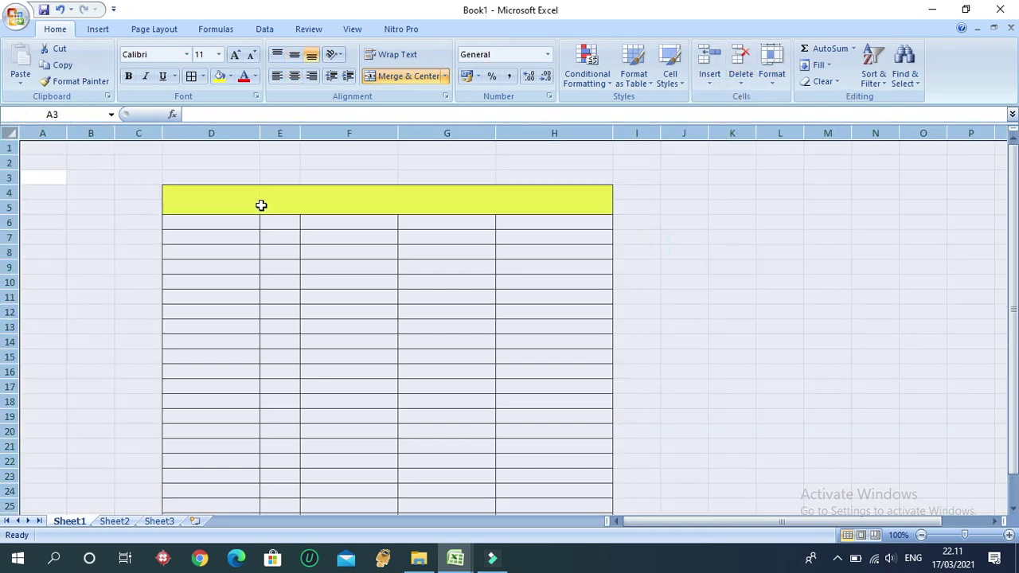
left_click(186, 190)
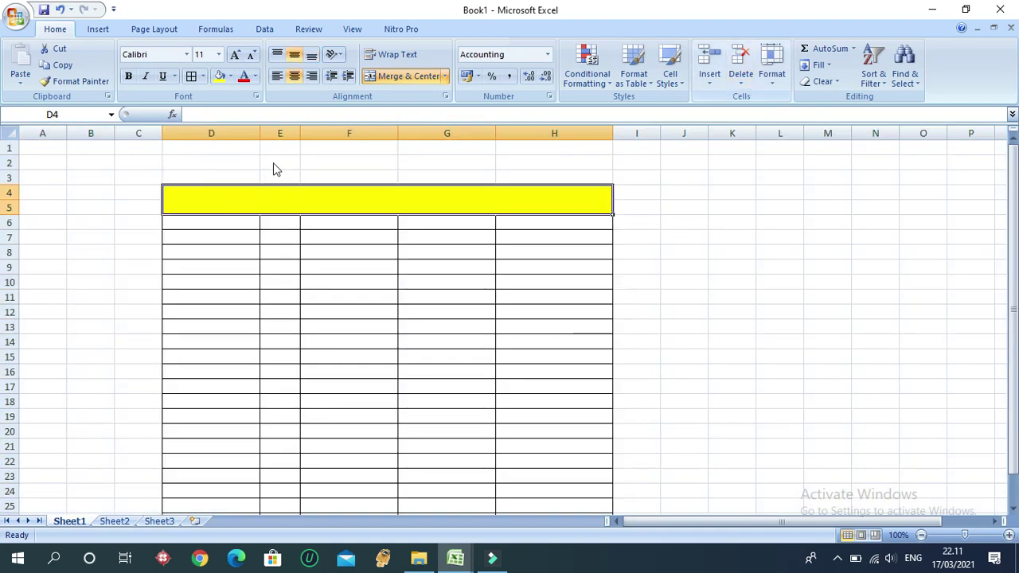
Step: Delete sheet columns D to H to remove the empty bordered table and its yellow title
left_click_drag(184, 157, 465, 493)
left_click(740, 80)
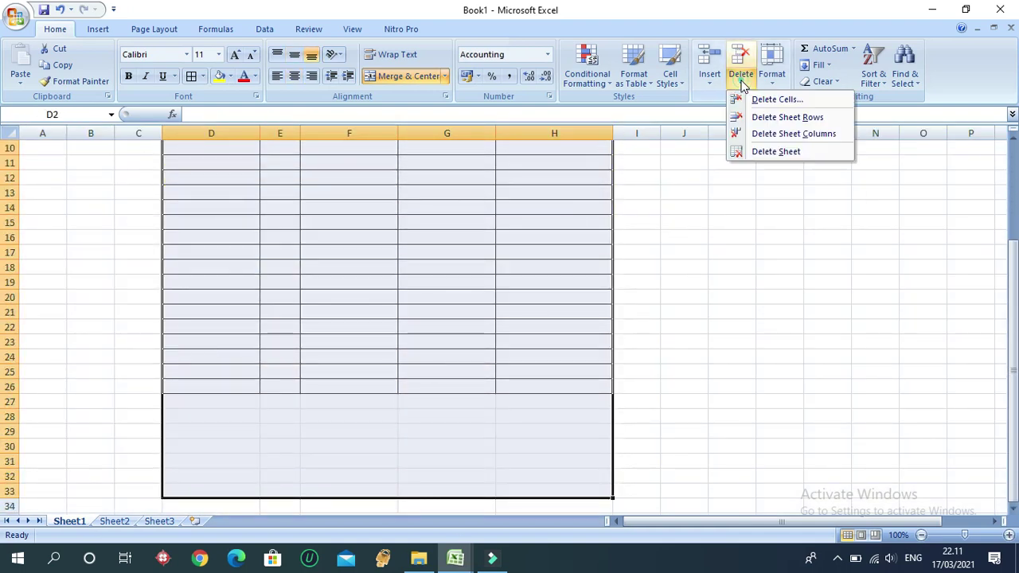
left_click(792, 133)
left_click(467, 212)
left_click(505, 315)
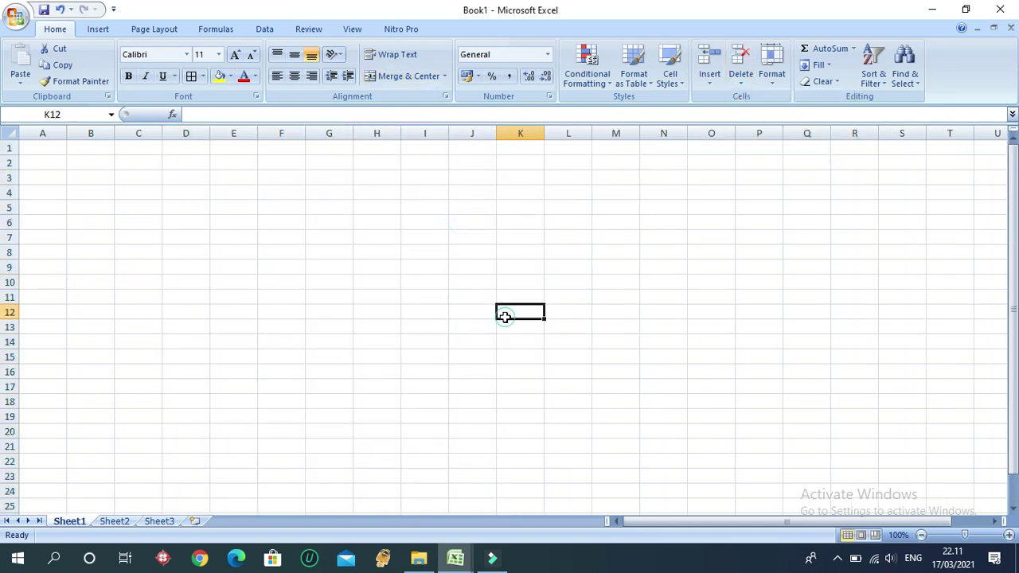
left_click(189, 284)
left_click(466, 219)
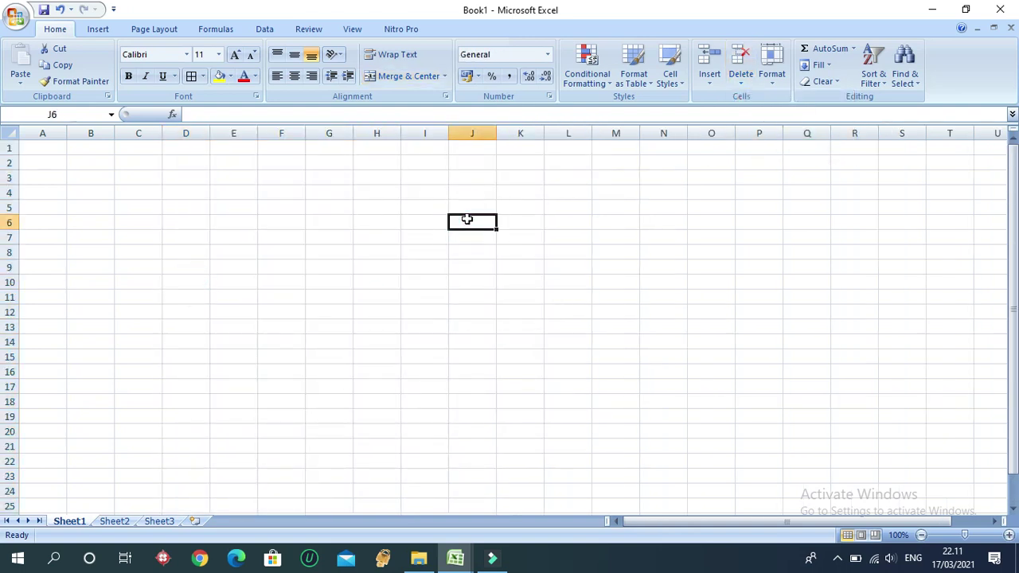
left_click(393, 220)
left_click(647, 226)
Step: Enter the sample text hdasjfgaj in J7 and hajdbaj, in L7
left_click(492, 234)
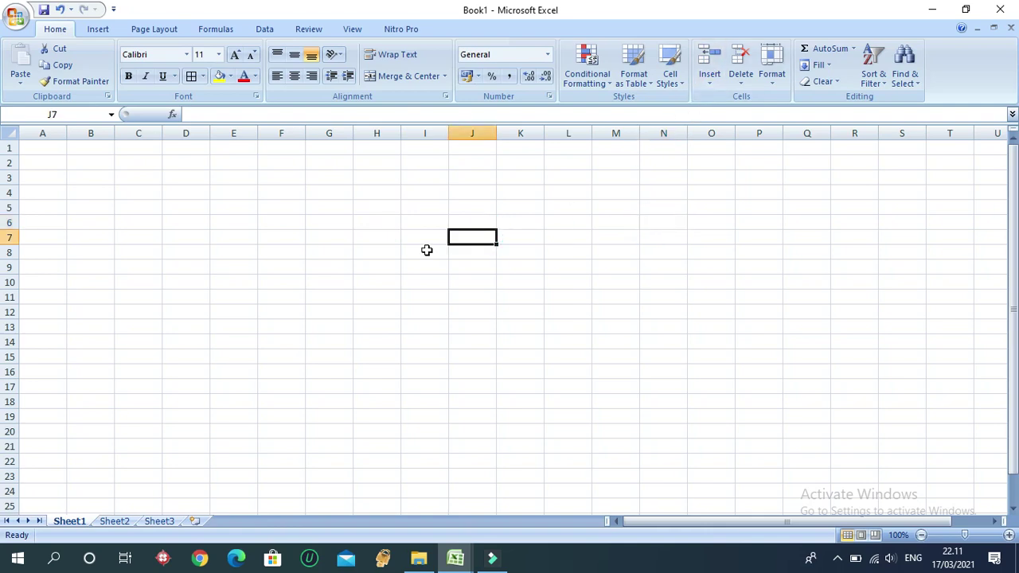
type("hdasjfgaj")
key("Tab")
key("Tab")
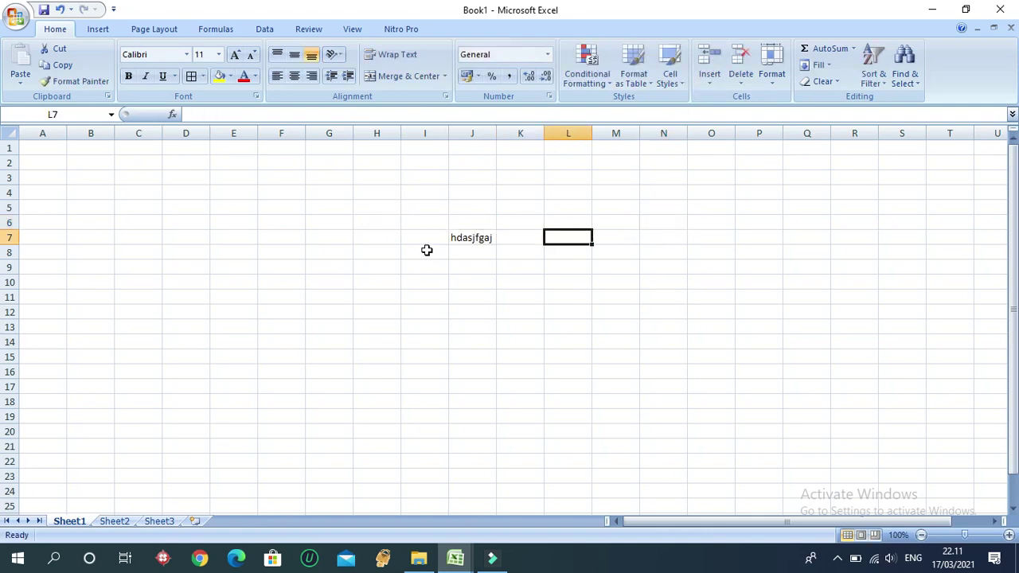
type("hajdbaj,")
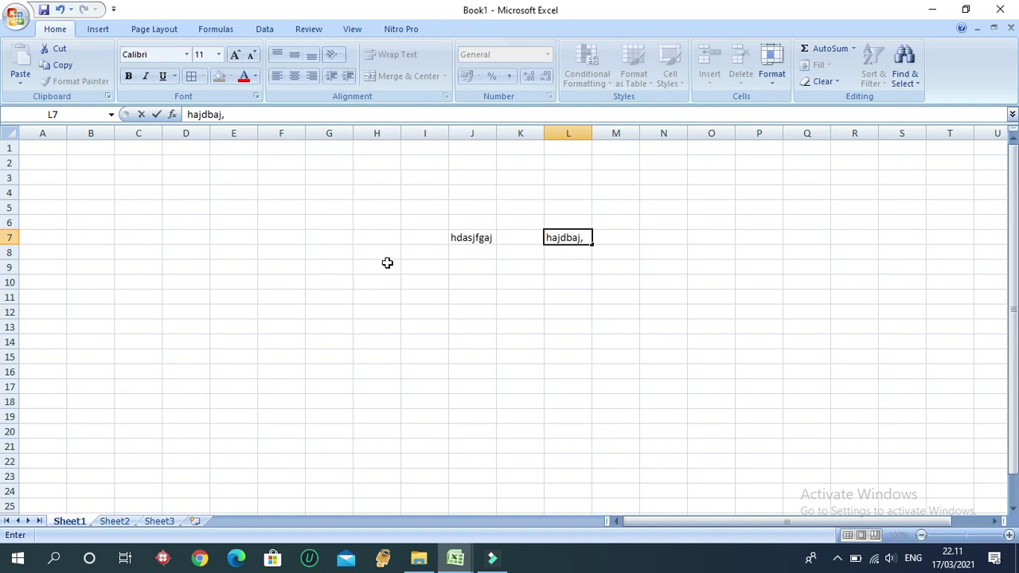
Step: Fill the sample text from J7 down to J20 and from L7 down to L21
left_click(488, 239)
left_click_drag(496, 245, 481, 433)
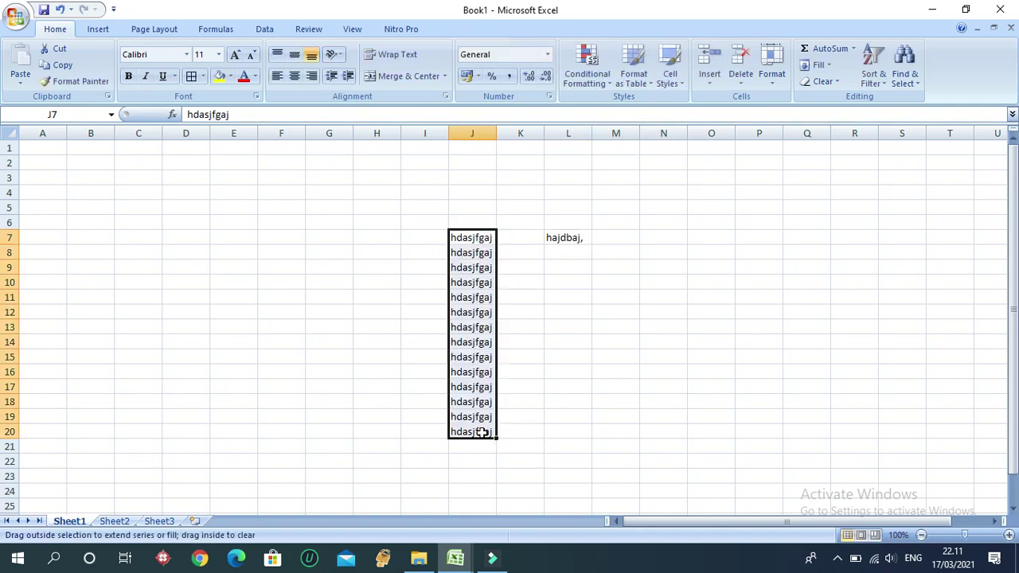
left_click(567, 237)
left_click_drag(587, 246, 581, 450)
Step: Copy the filled range L7:L21 and paste it into column K starting at K7
left_click(70, 67)
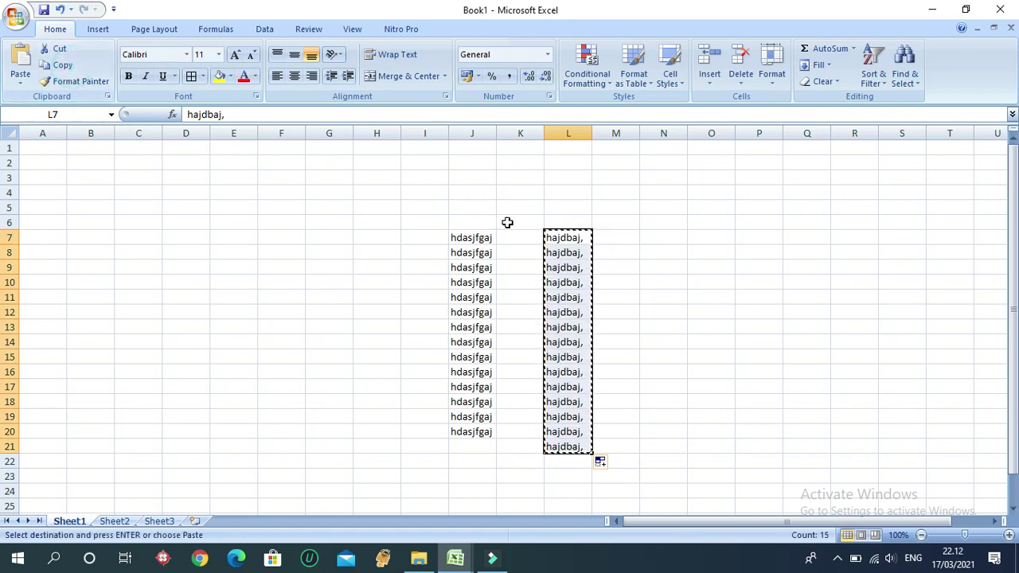
left_click(509, 239)
left_click(20, 63)
Step: Apply All Borders to the sample table in J7:L22
left_click_drag(467, 237, 552, 460)
left_click(191, 76)
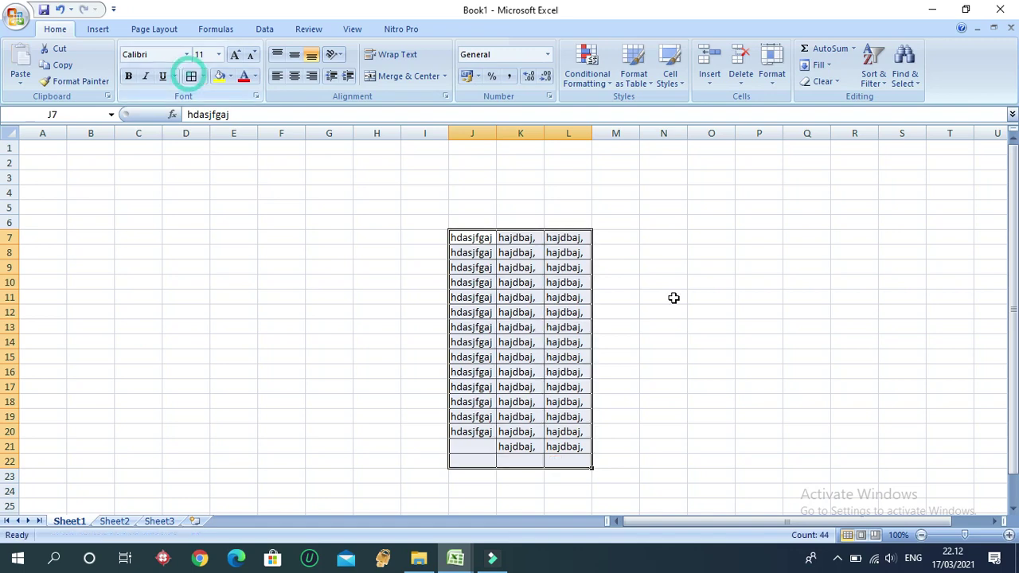
left_click(518, 237)
left_click(551, 342)
left_click(522, 370)
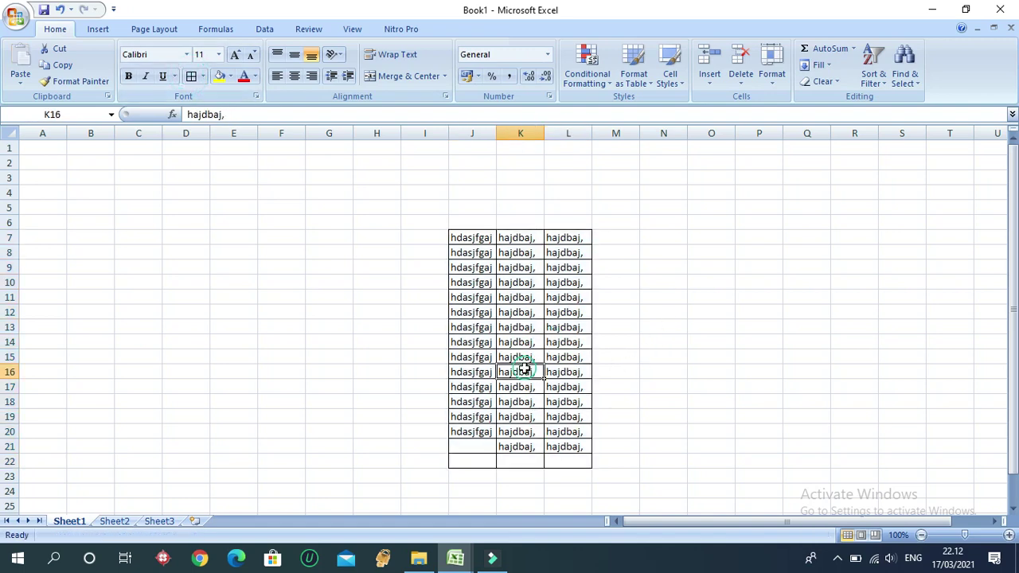
Step: Insert a blank sheet column at K and another at M, so that each hajdbaj, column is preceded by one
left_click(717, 84)
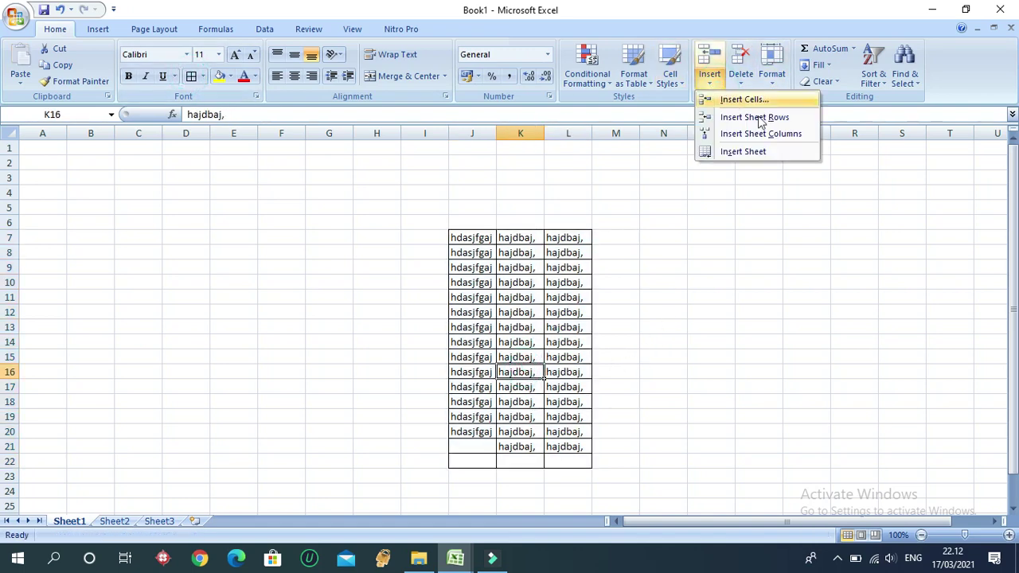
left_click(764, 131)
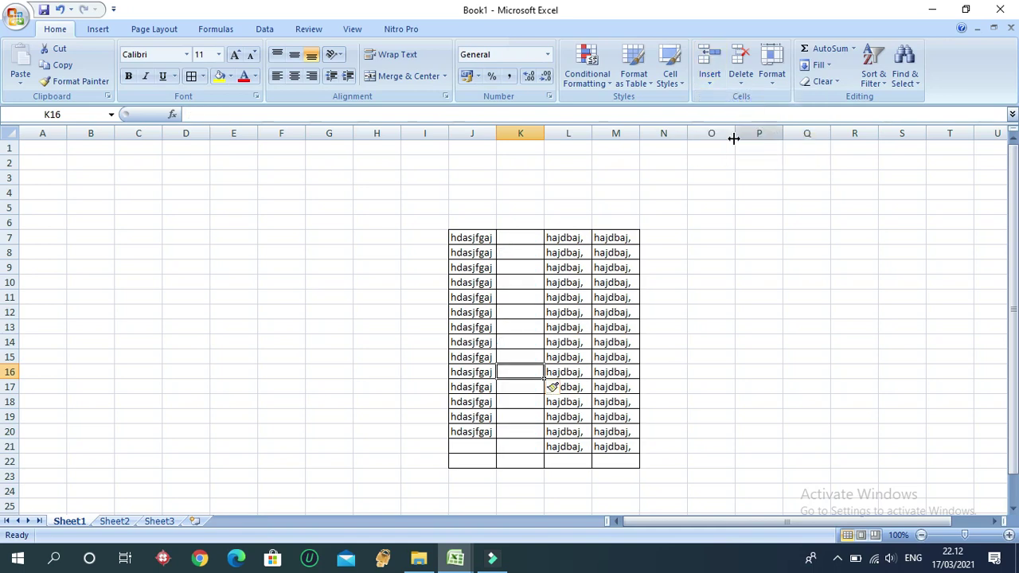
left_click(610, 283)
left_click(705, 84)
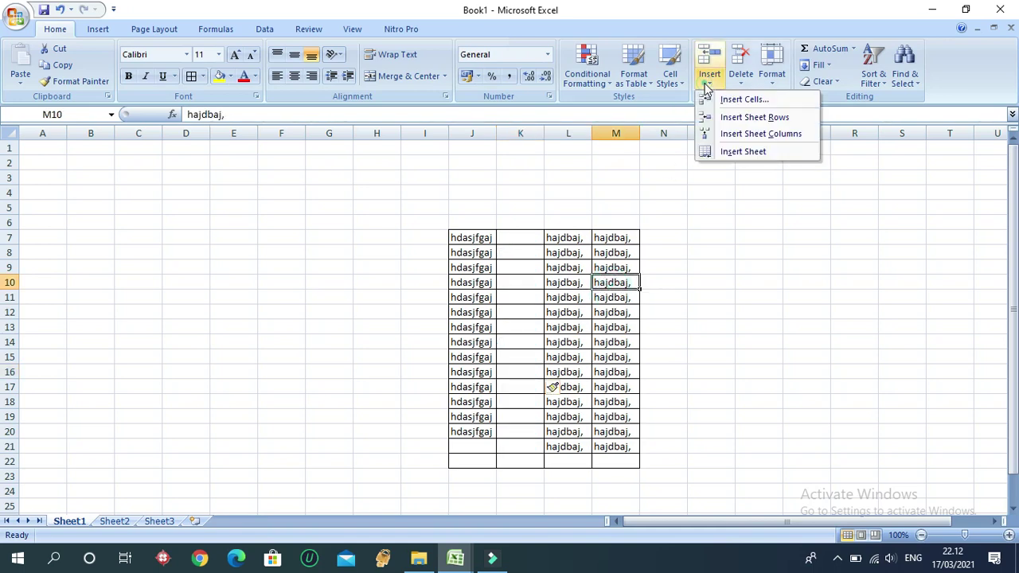
left_click(760, 134)
left_click(661, 253)
left_click(659, 310)
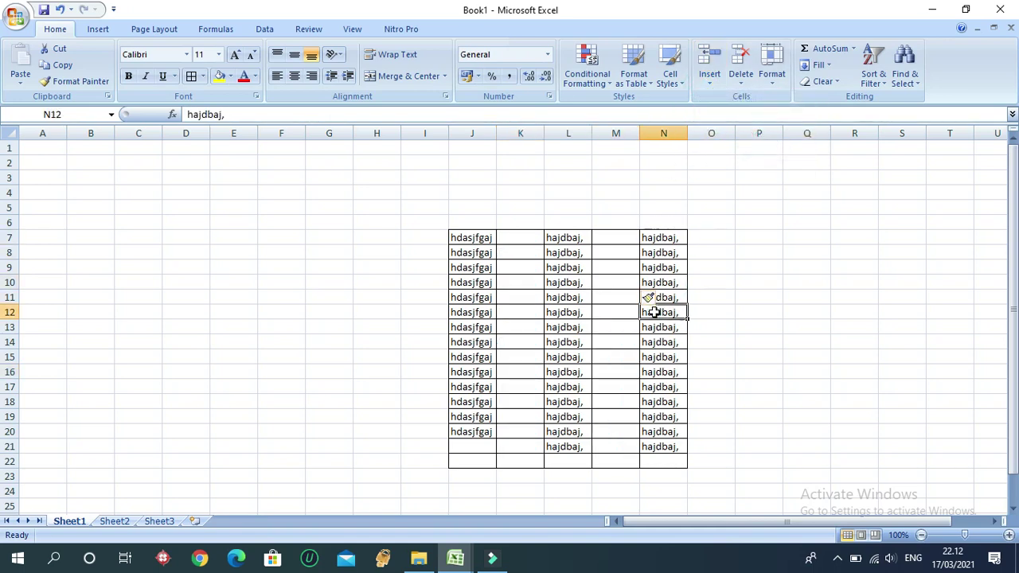
Step: Delete both blank sheet columns from the sample table
left_click(521, 241)
left_click(741, 82)
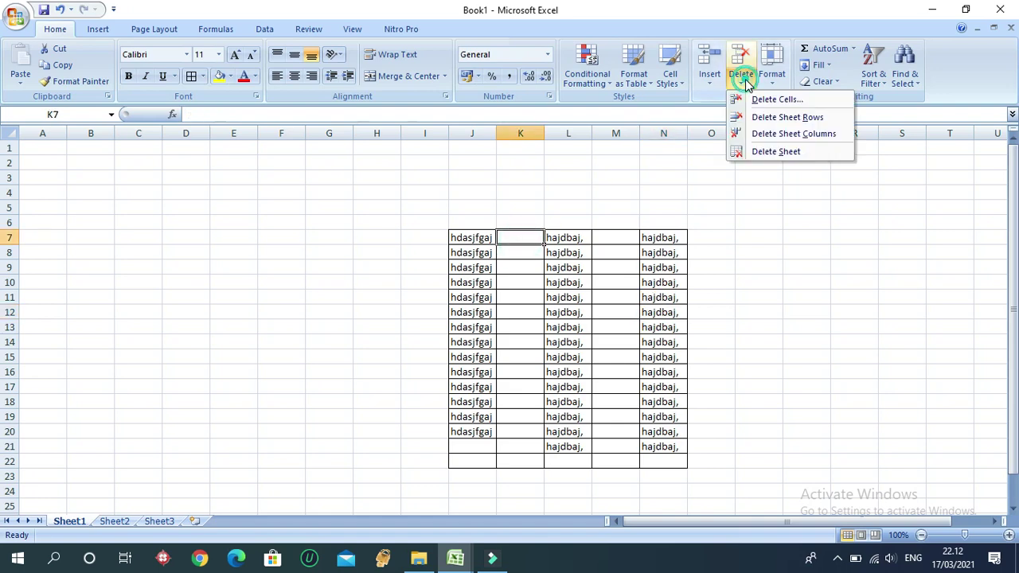
left_click(760, 134)
left_click(556, 280)
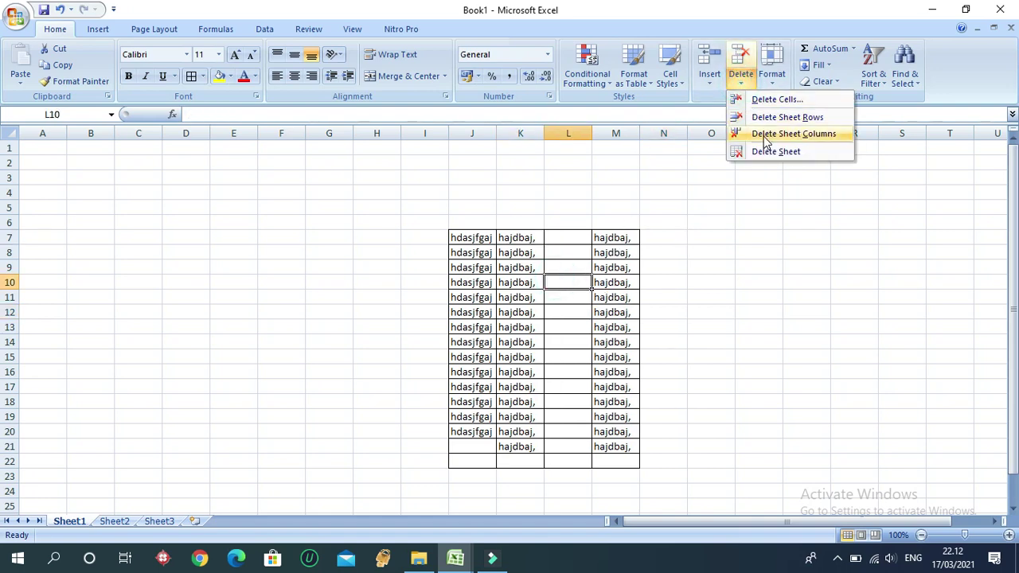
left_click(764, 134)
Step: Insert a blank sheet row at row 9 and another at row 15 of the sample table
left_click(572, 266)
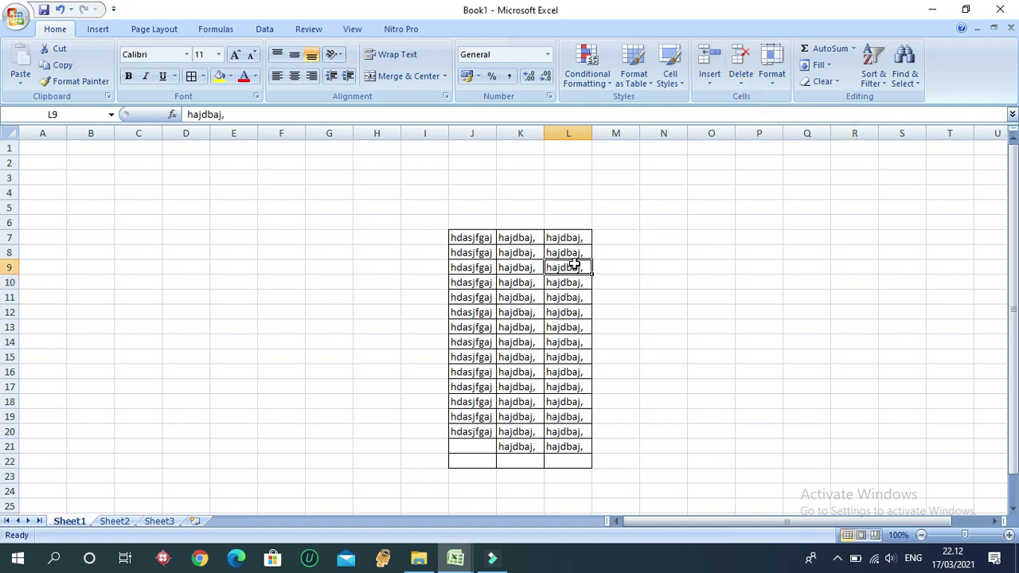
left_click(708, 83)
left_click(733, 117)
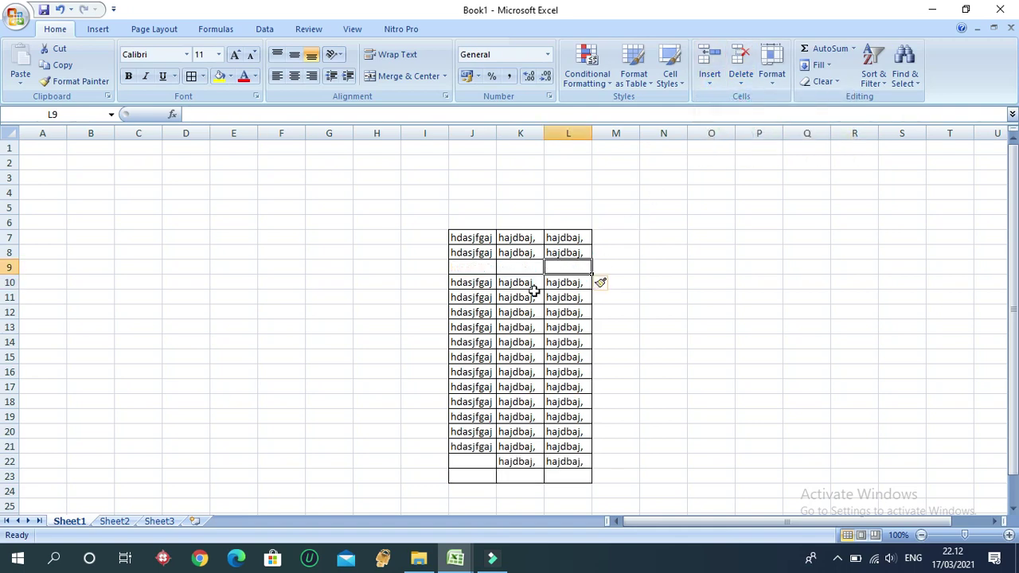
left_click(519, 355)
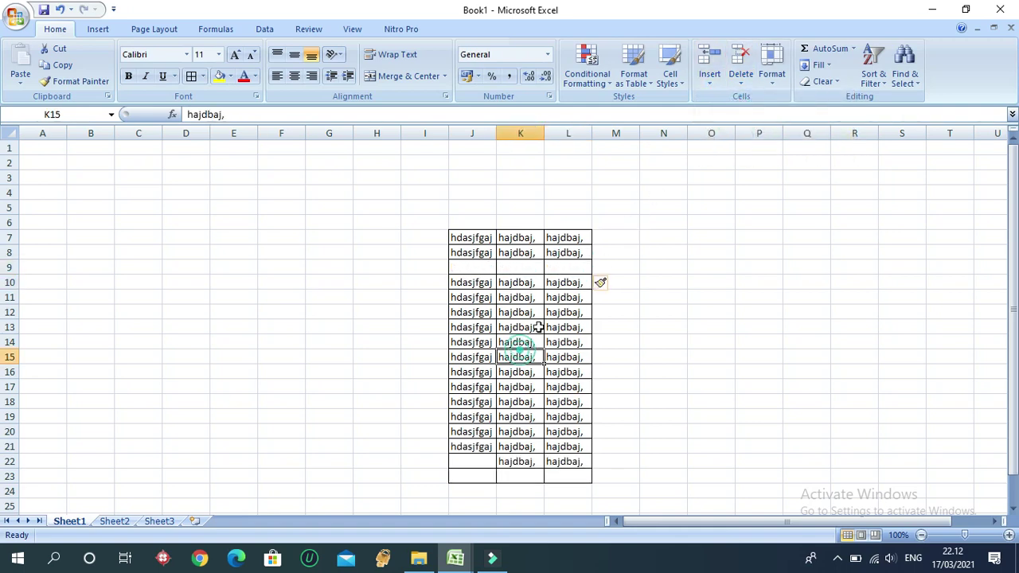
left_click(710, 79)
left_click(757, 120)
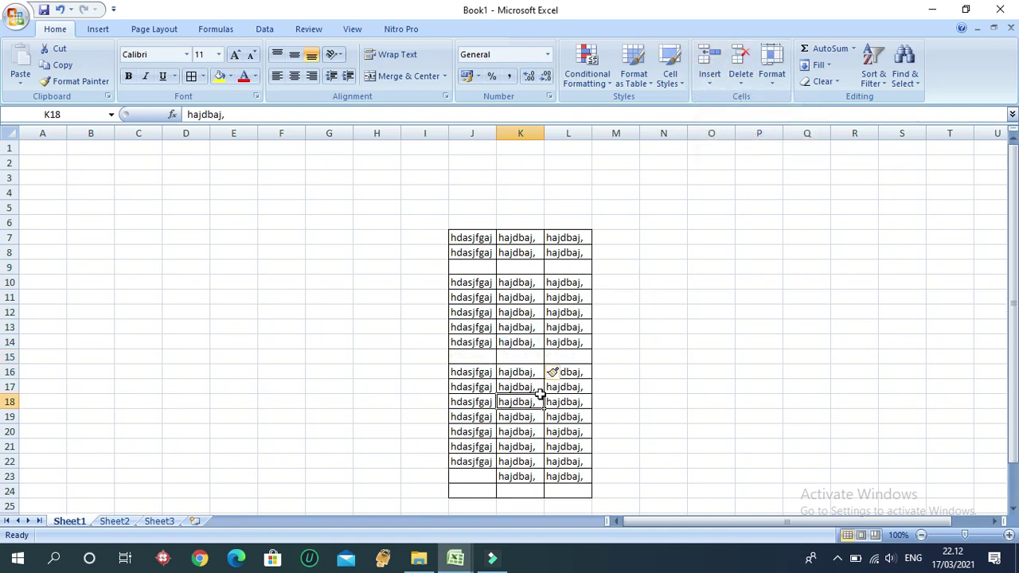
Step: Delete both blank sheet rows from the sample table
left_click(513, 268)
left_click(741, 81)
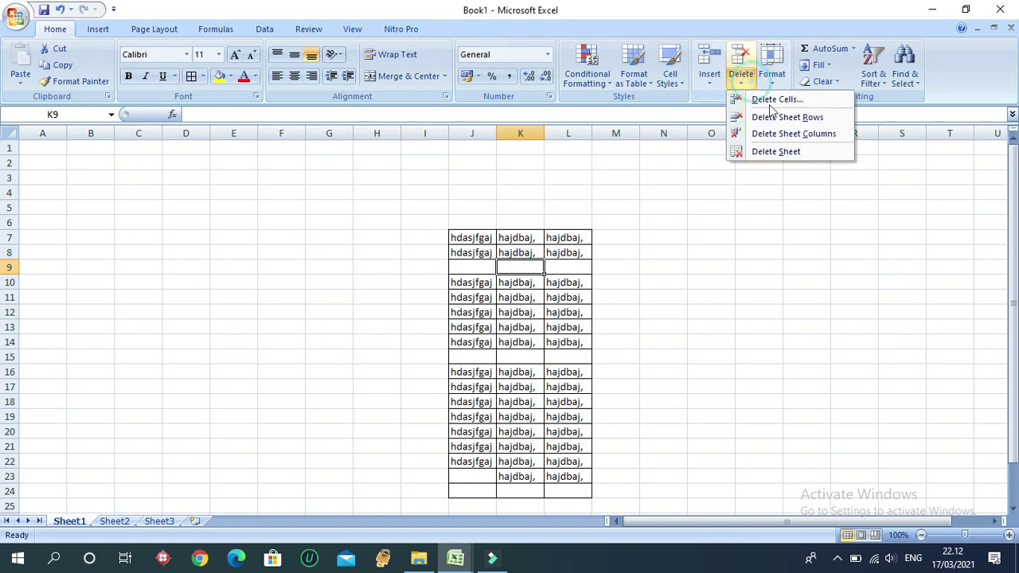
left_click(794, 118)
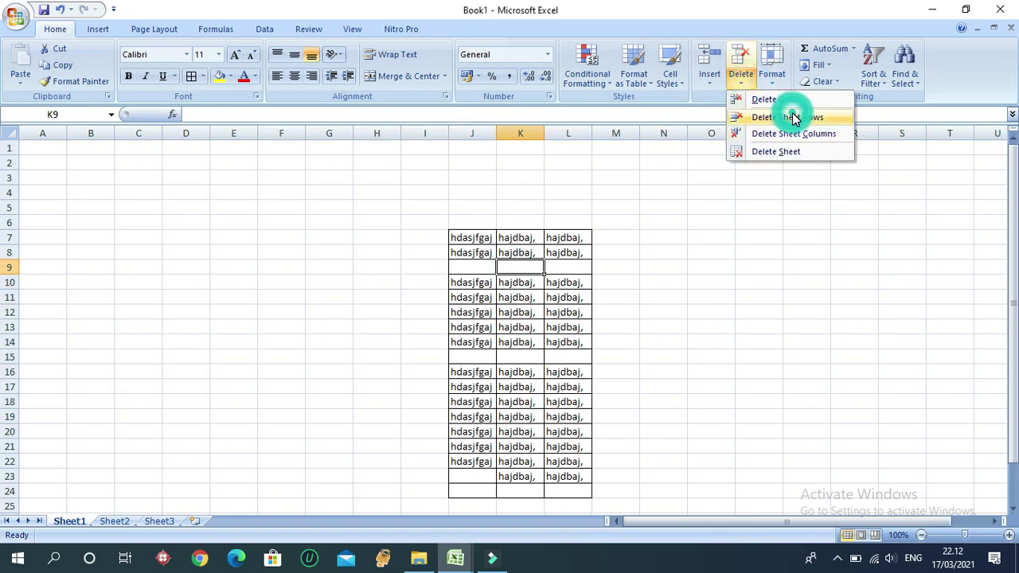
left_click(510, 341)
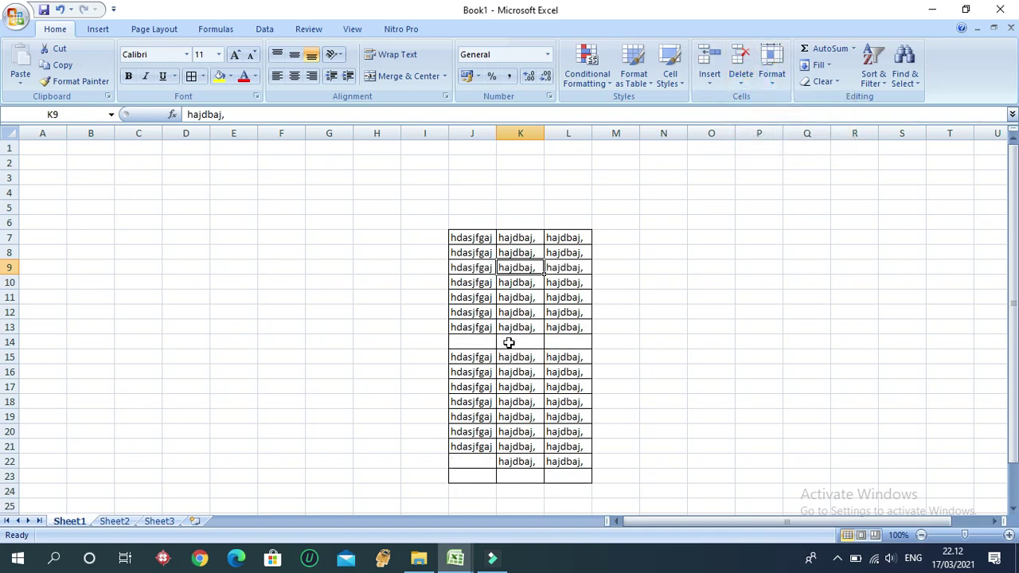
left_click(740, 83)
left_click(777, 119)
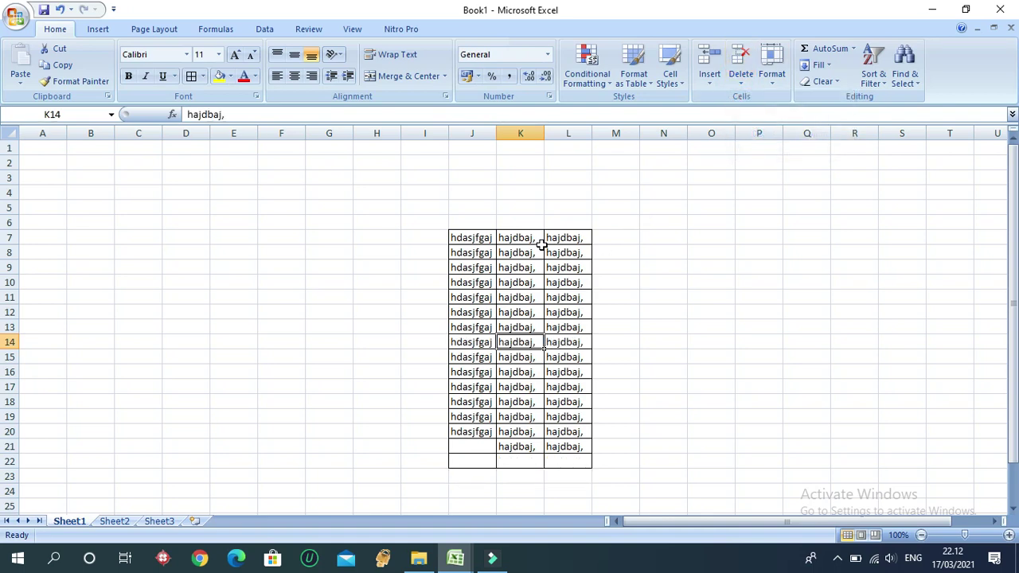
Step: Delete the sheet columns J through M that hold the sample table
left_click(471, 189)
left_click_drag(466, 243, 619, 476)
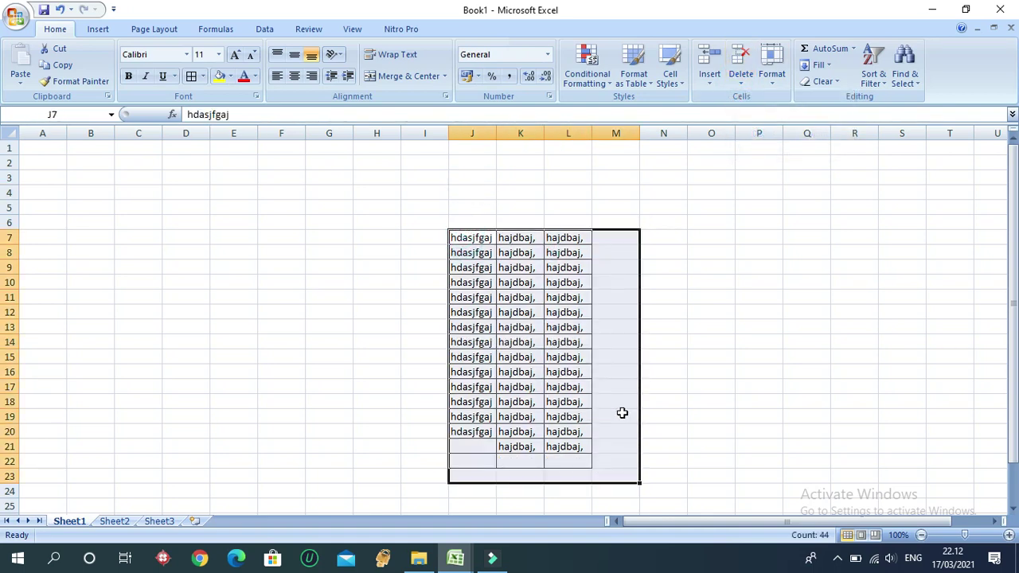
left_click(735, 86)
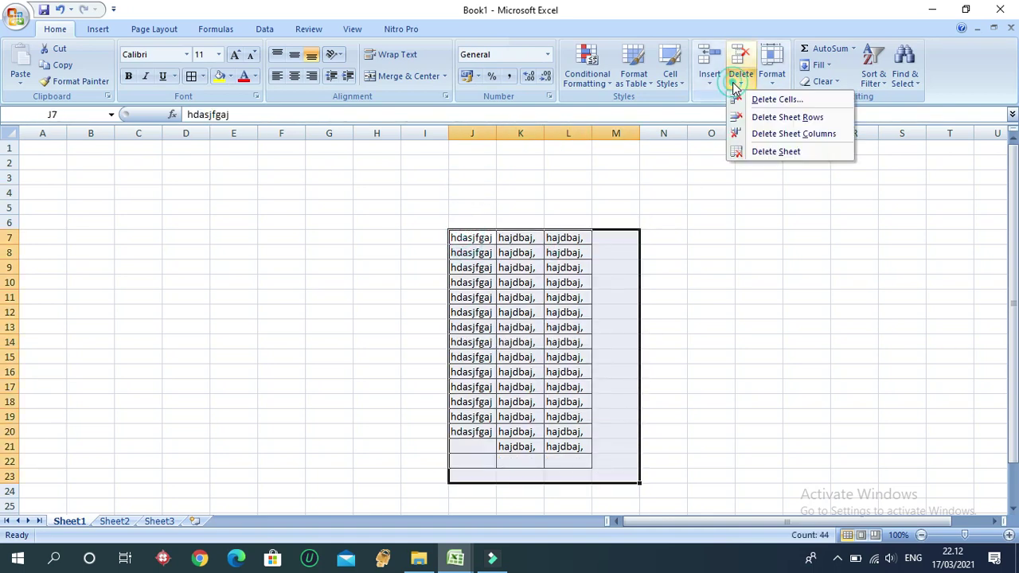
left_click(793, 133)
left_click(472, 282)
left_click(315, 269)
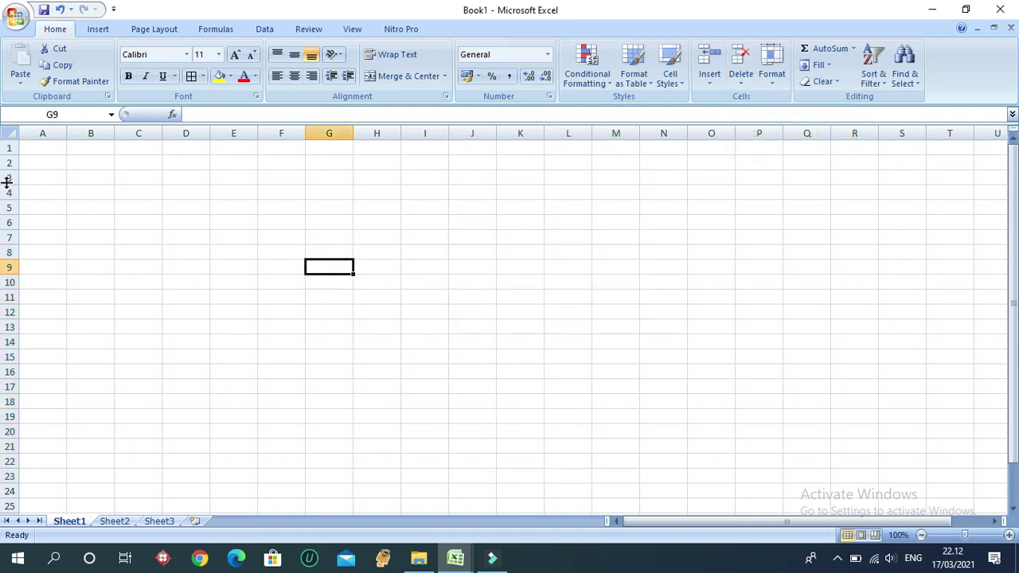
left_click(39, 171)
left_click(127, 223)
left_click(97, 174)
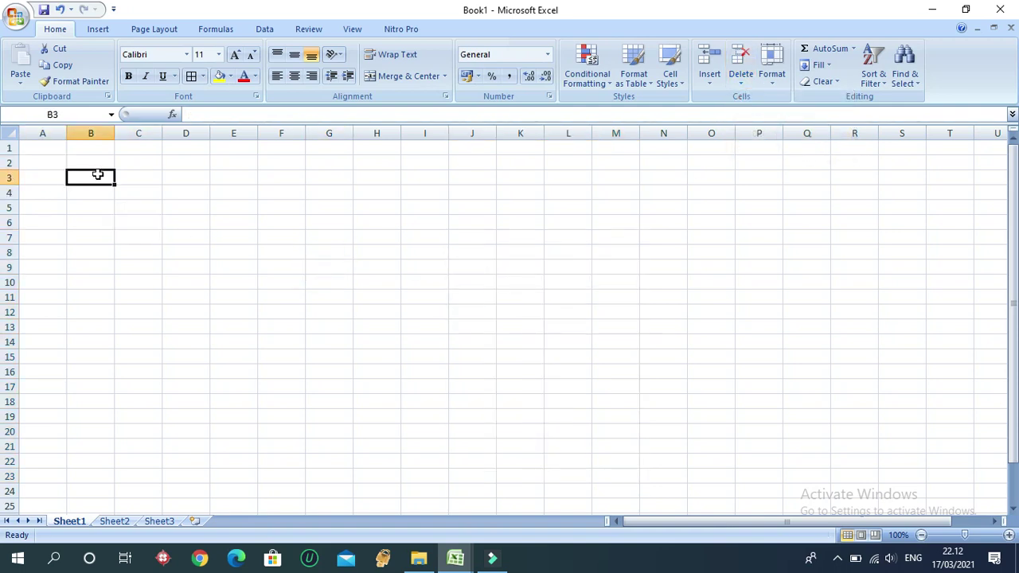
left_click(64, 163)
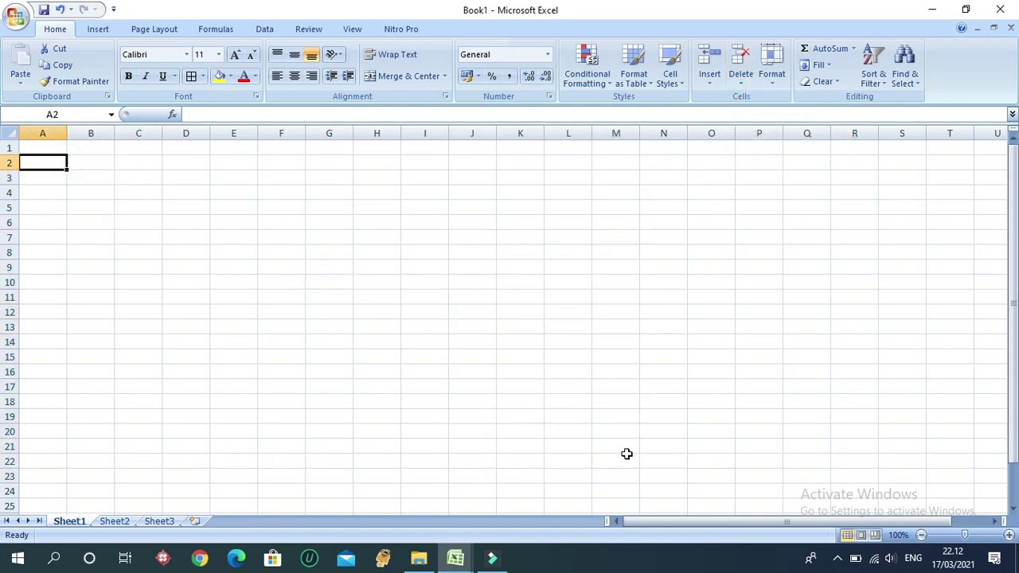
Step: Select cell A1 as the paste target, then switch to Data modul praktikum orek.xlsx and copy A1:B55 from the KODE sheet
left_click(36, 148)
left_click(460, 557)
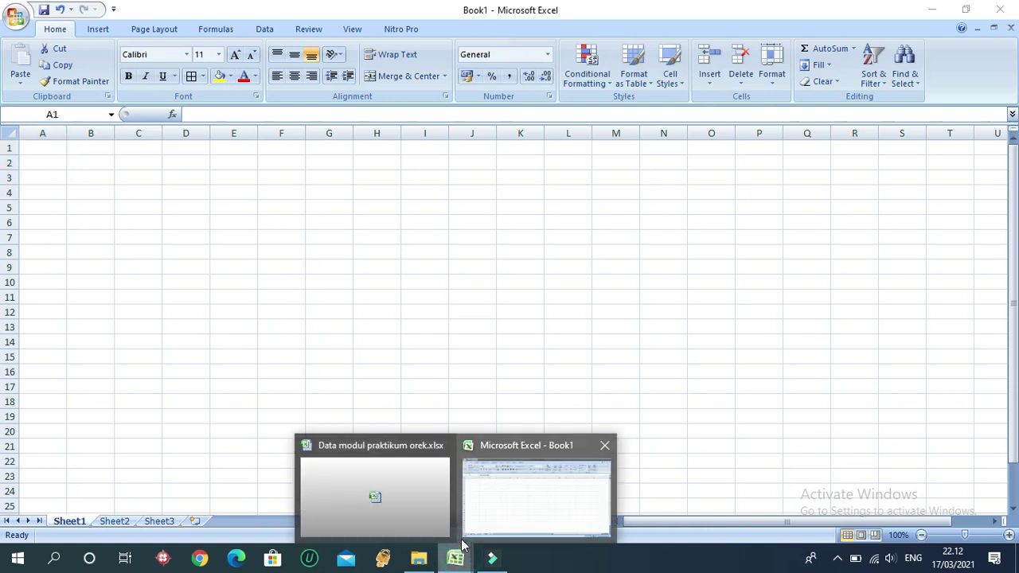
left_click(254, 389)
left_click(460, 549)
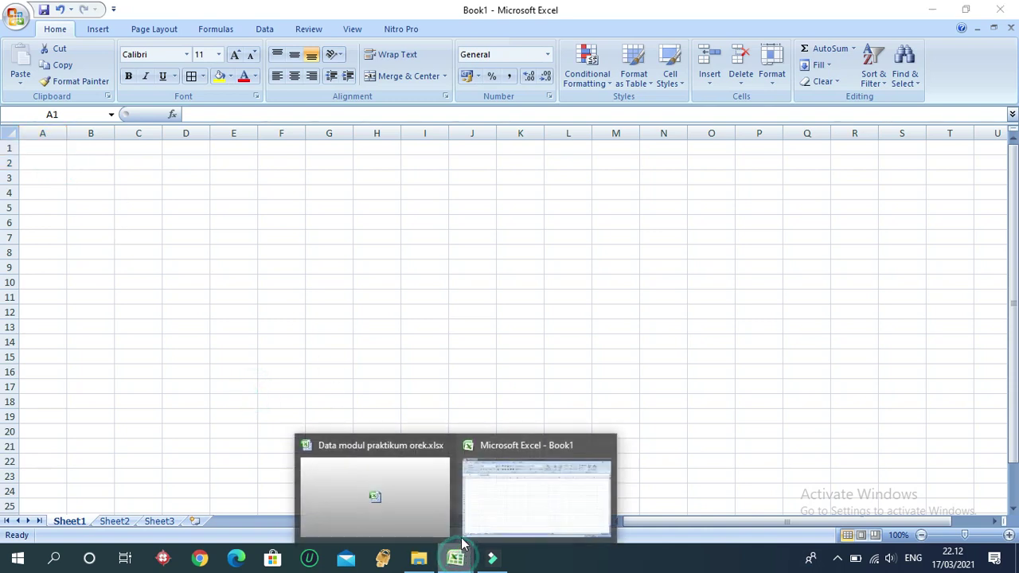
left_click(417, 493)
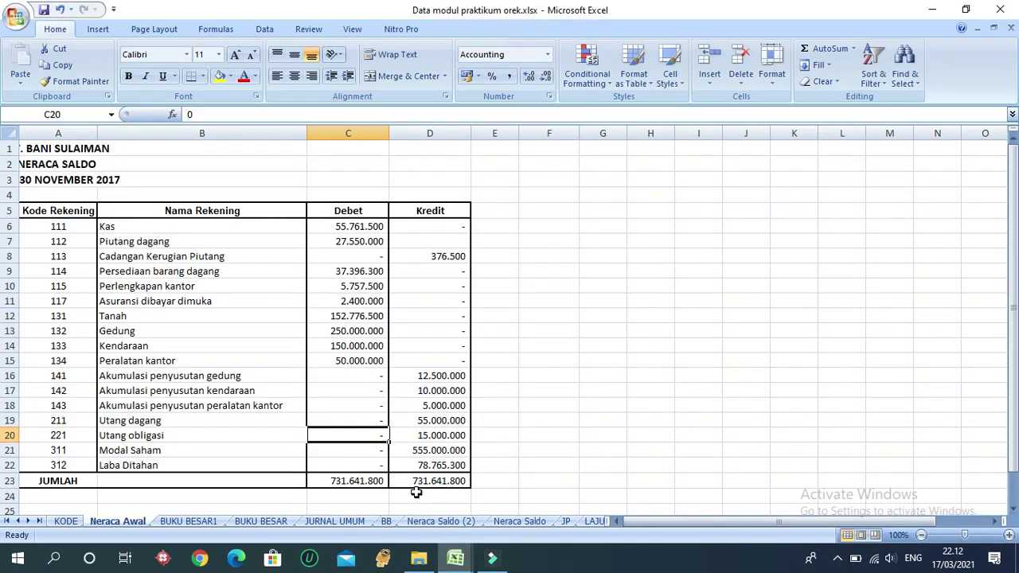
left_click(65, 521)
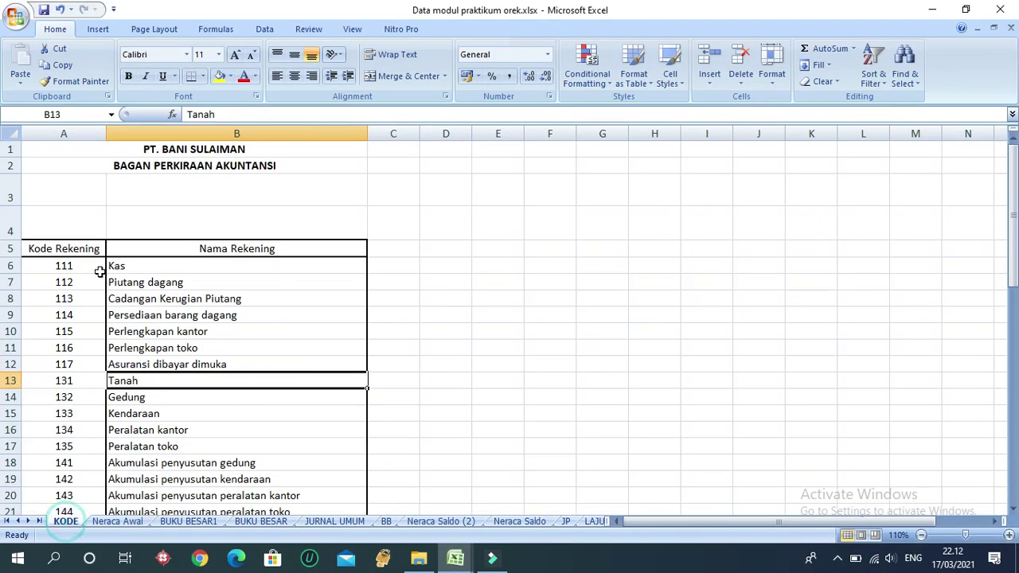
left_click(61, 249)
left_click(58, 151)
left_click_drag(58, 152, 112, 509)
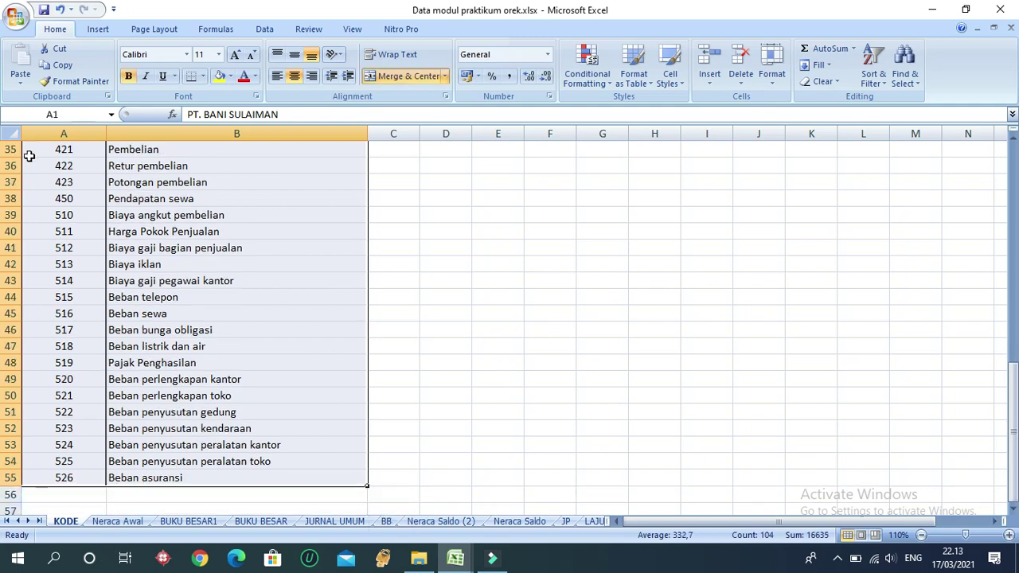
left_click(62, 65)
scroll(372, 348, "up", 11)
Step: Paste the copied chart of accounts into Book1 at A1 and autofit the widths of columns A and B
mouse_move(455, 557)
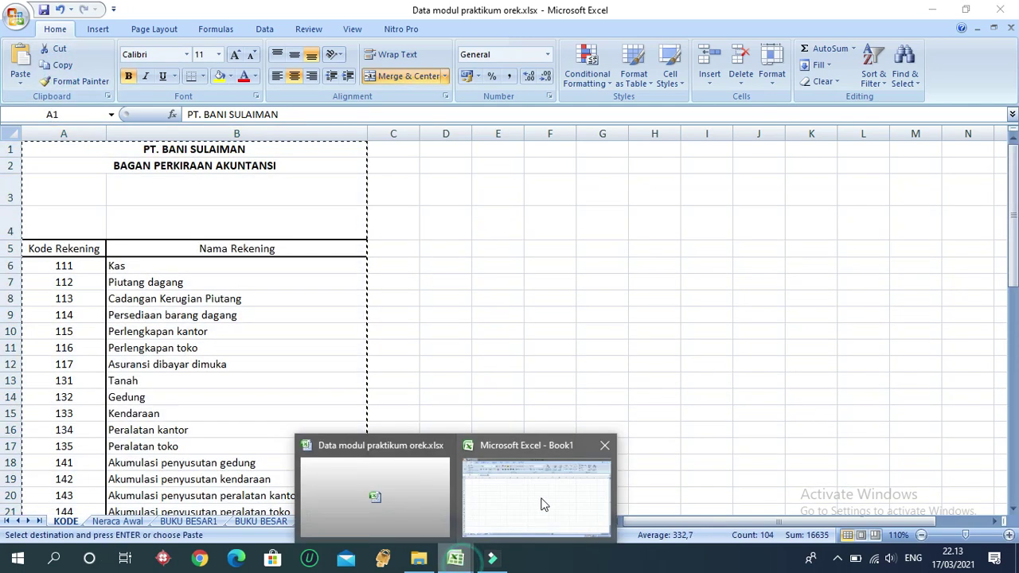
left_click(552, 491)
left_click(20, 66)
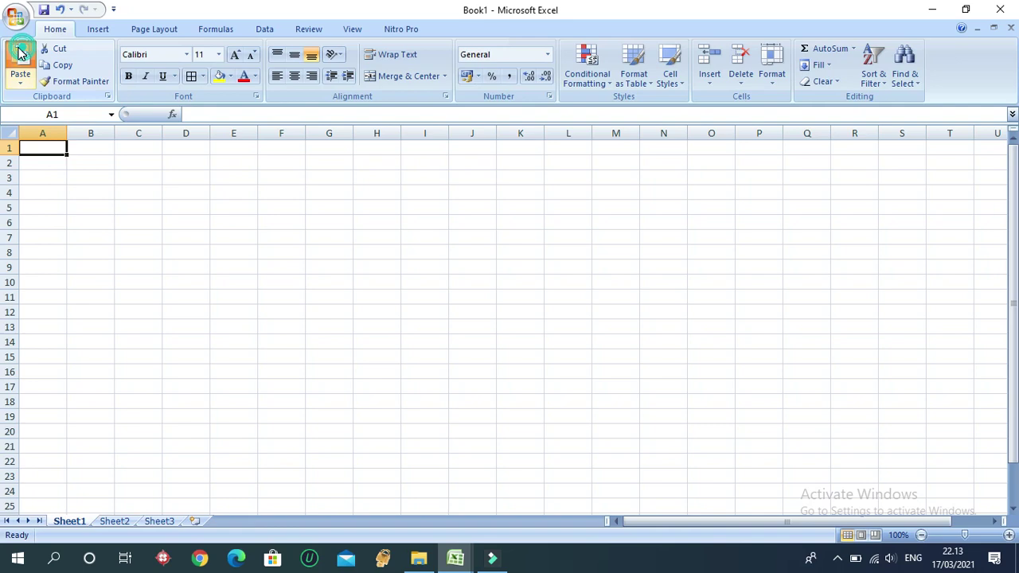
double_click(66, 133)
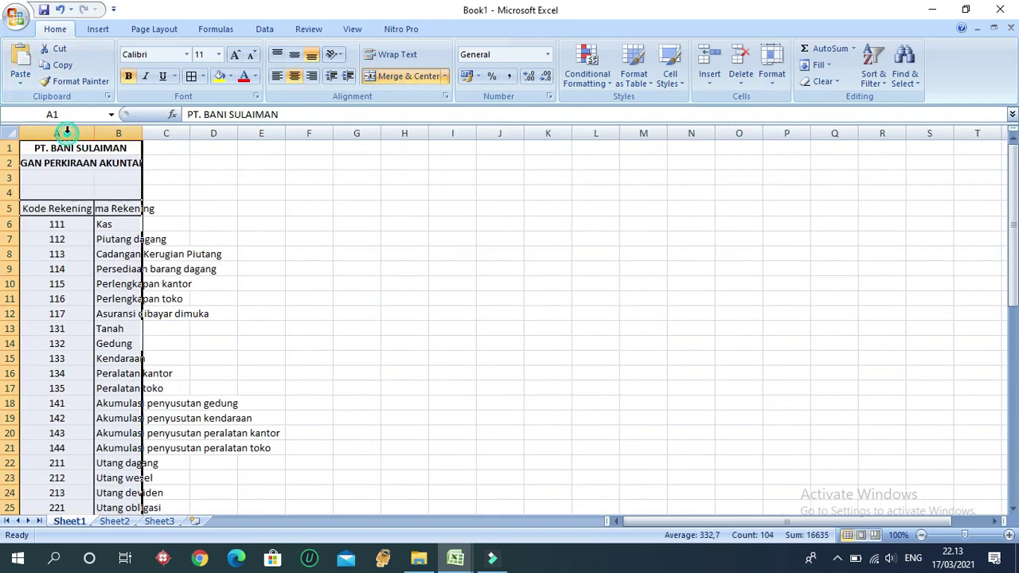
double_click(143, 133)
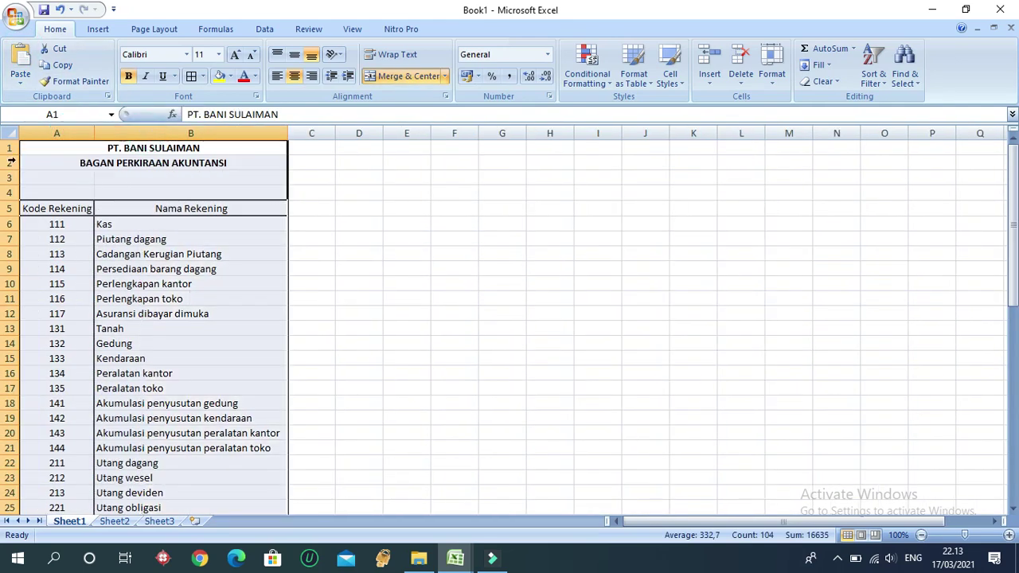
Step: Examine the pasted chart of accounts, including its title, headings, account codes and account names
left_click(80, 151)
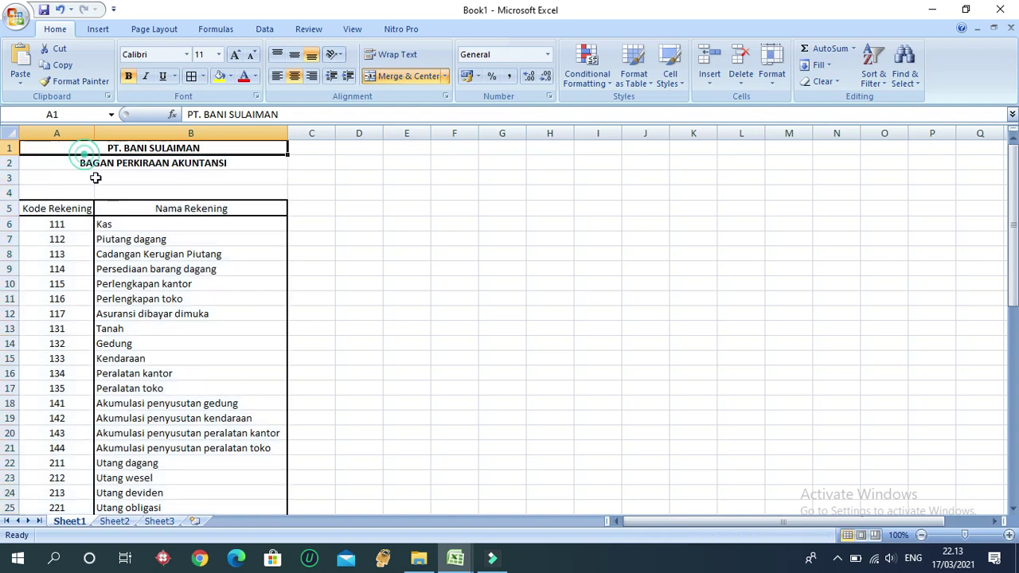
left_click(100, 191)
left_click(178, 239)
left_click(58, 281)
left_click(101, 269)
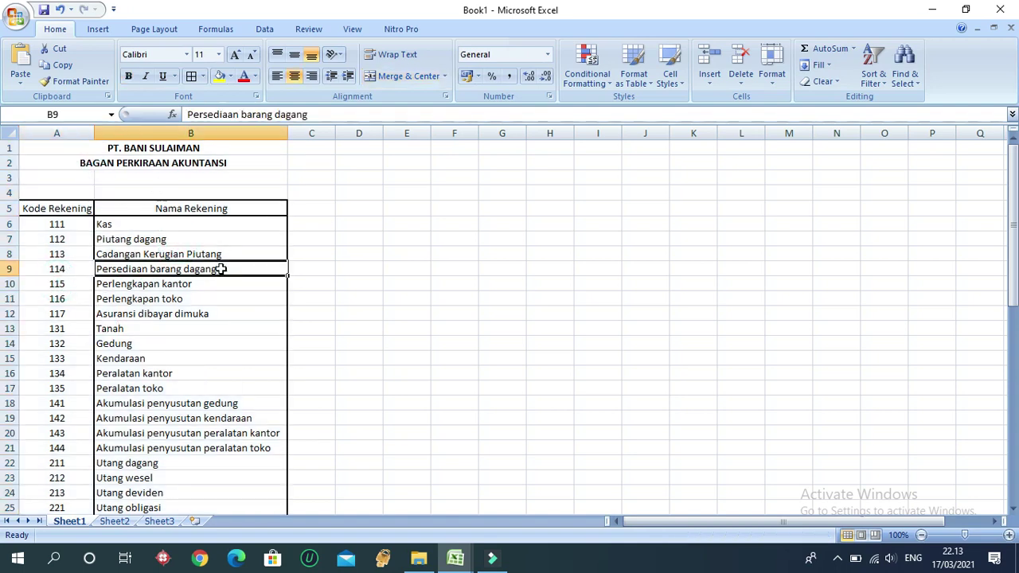
left_click(136, 343)
left_click(43, 295)
scroll(227, 340, "down", 15)
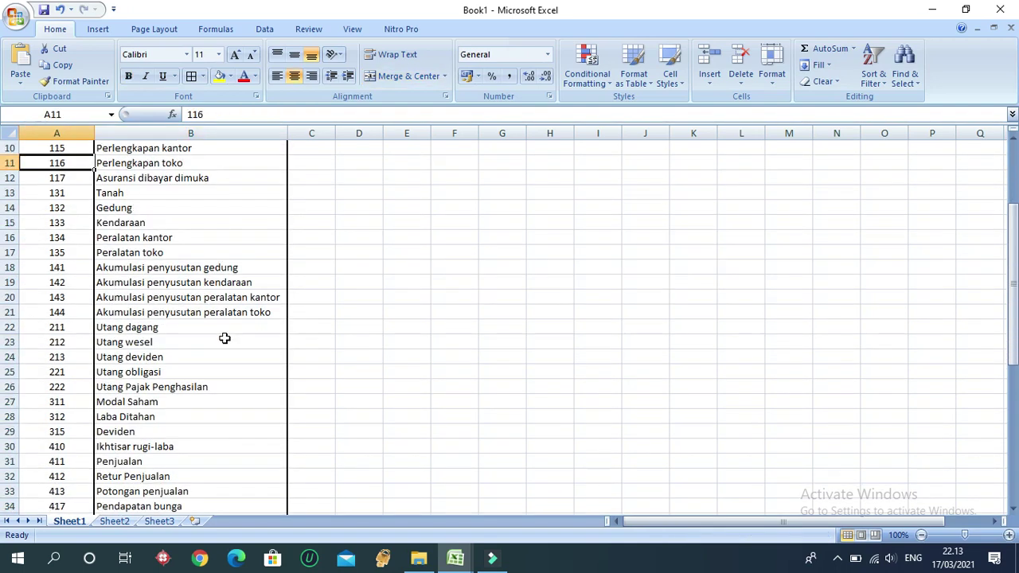
scroll(212, 325, "up", 11)
scroll(212, 320, "up", 5)
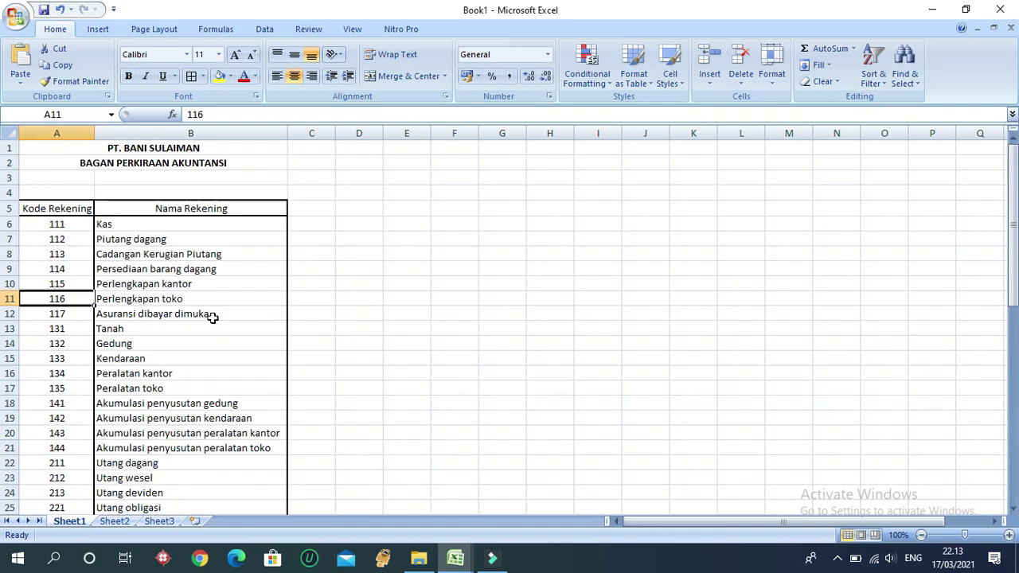
left_click(38, 206)
left_click(214, 285)
left_click(120, 227)
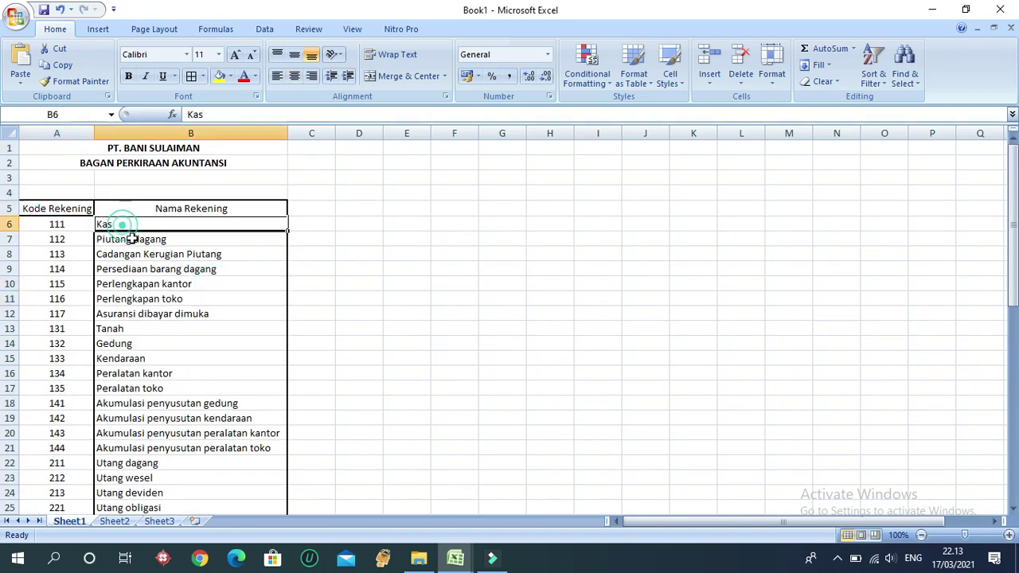
left_click(186, 326)
scroll(187, 325, "down", 4)
scroll(183, 326, "up", 4)
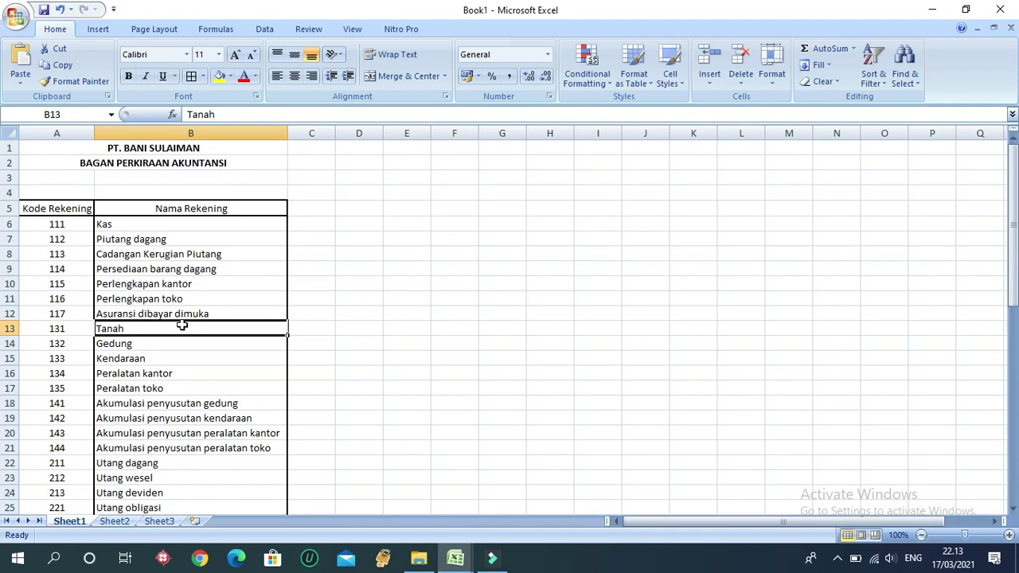
Step: Define the workbook-scope name Kode_Rekening for the account table range A5:B55
left_click(66, 207)
left_click_drag(70, 207, 204, 497)
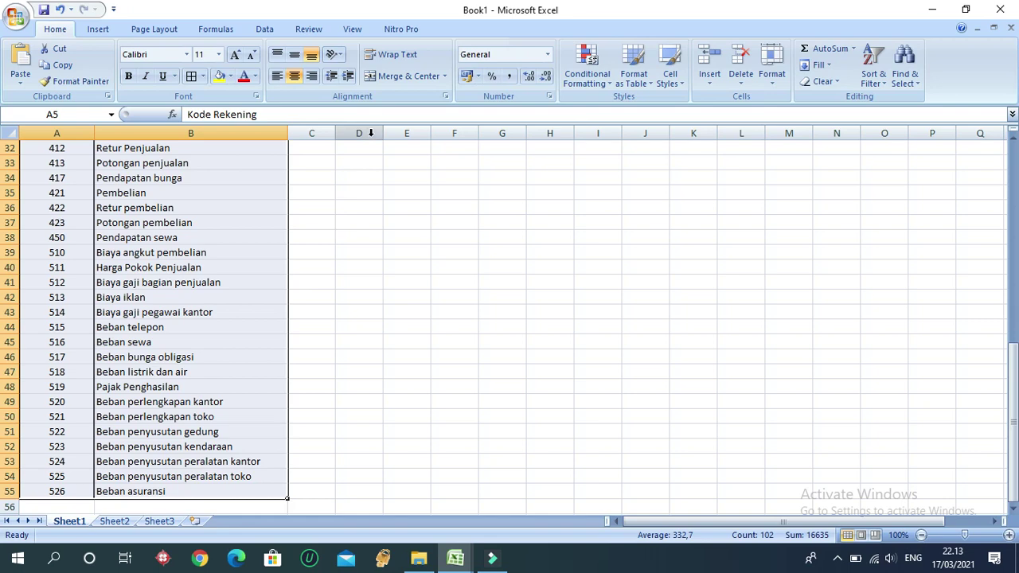
left_click(263, 31)
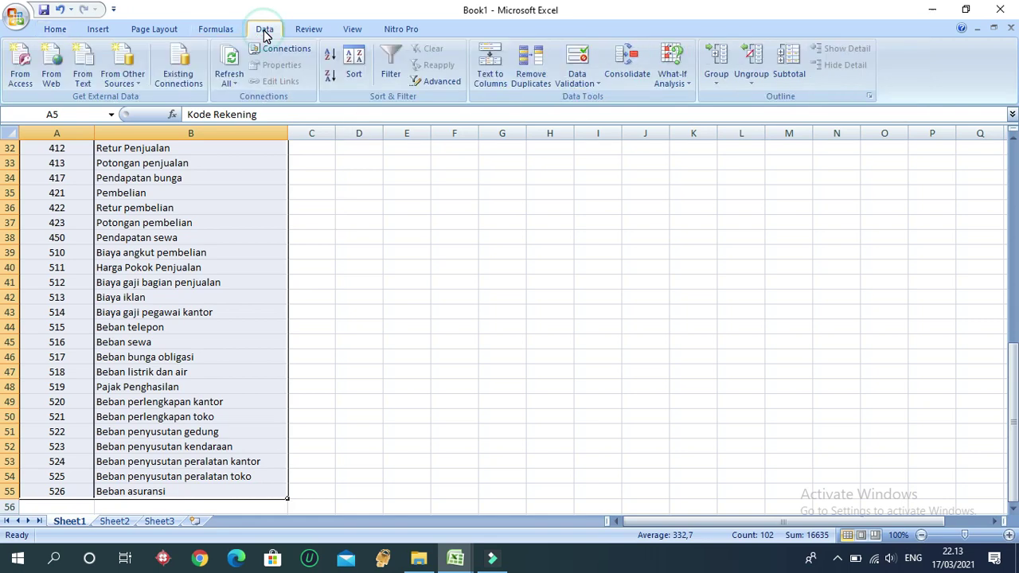
left_click(231, 32)
left_click(452, 51)
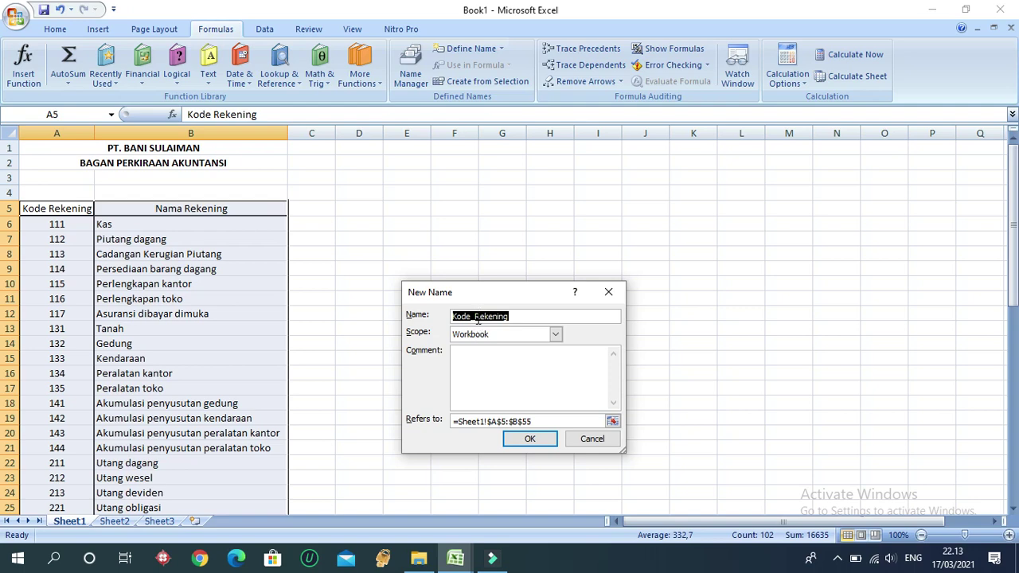
left_click(531, 438)
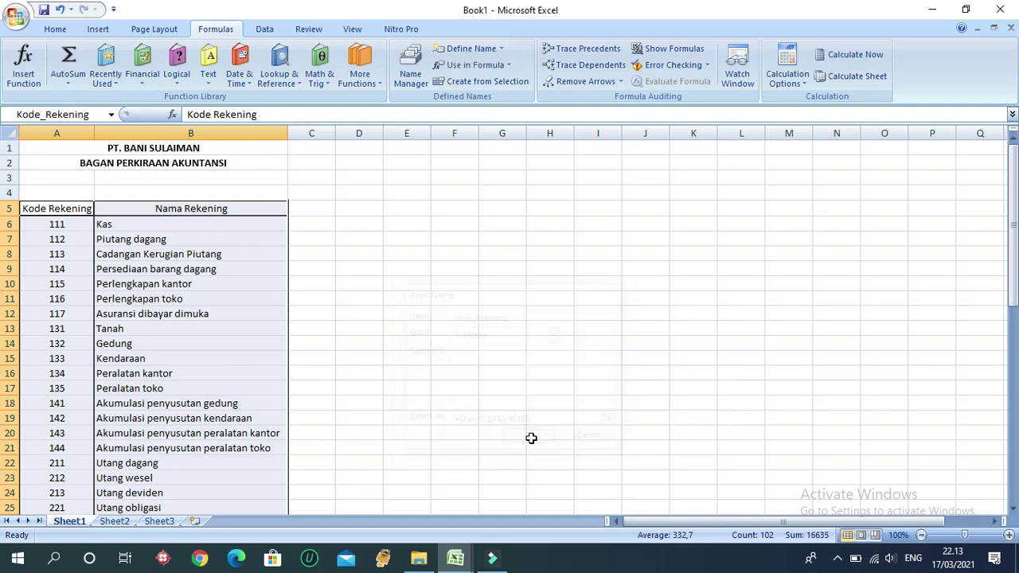
left_click(110, 115)
left_click(111, 114)
Step: Rename Sheet1 to Kode Rekening
left_click(499, 243)
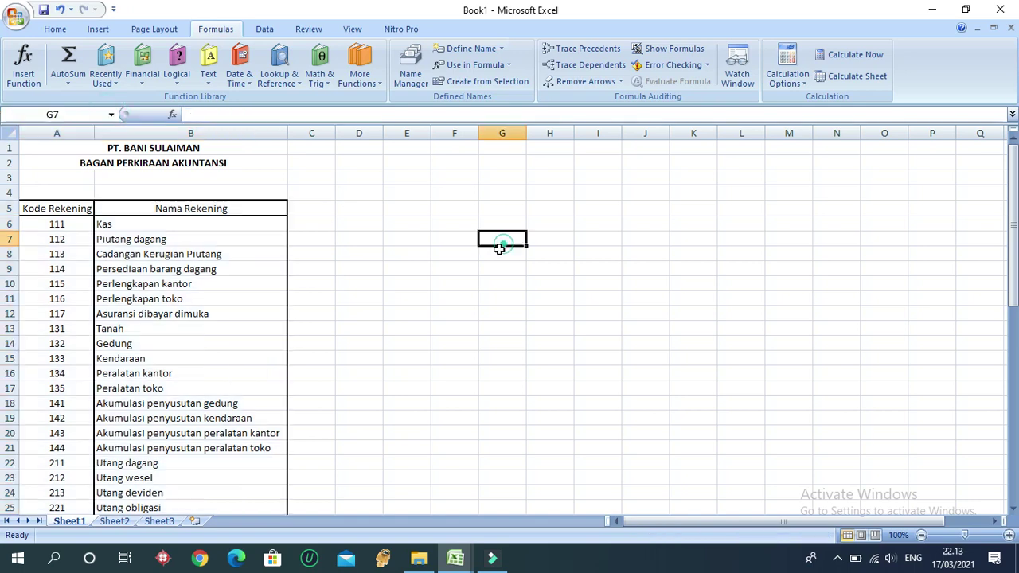
left_click(360, 345)
double_click(85, 524)
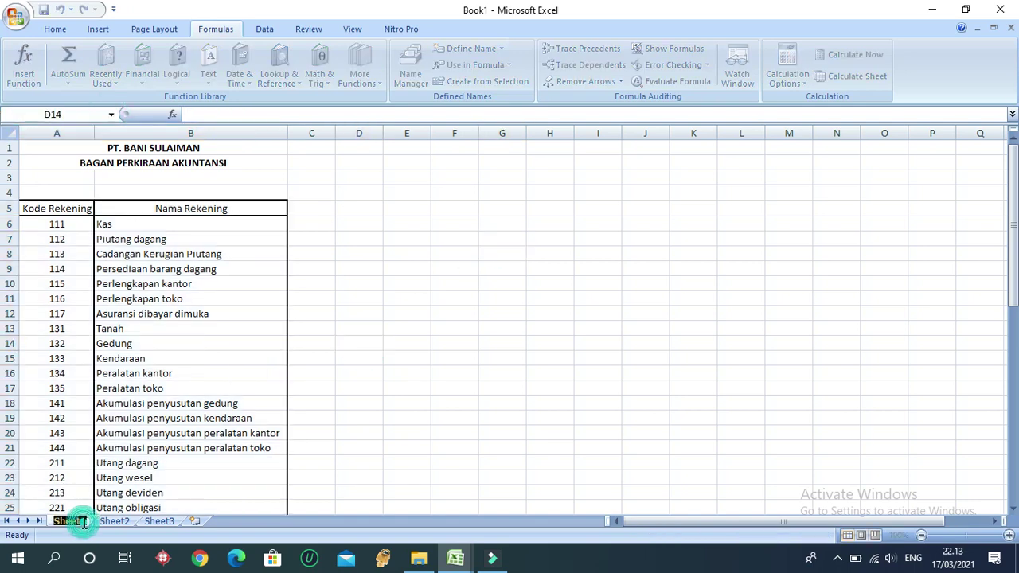
type("Kode ")
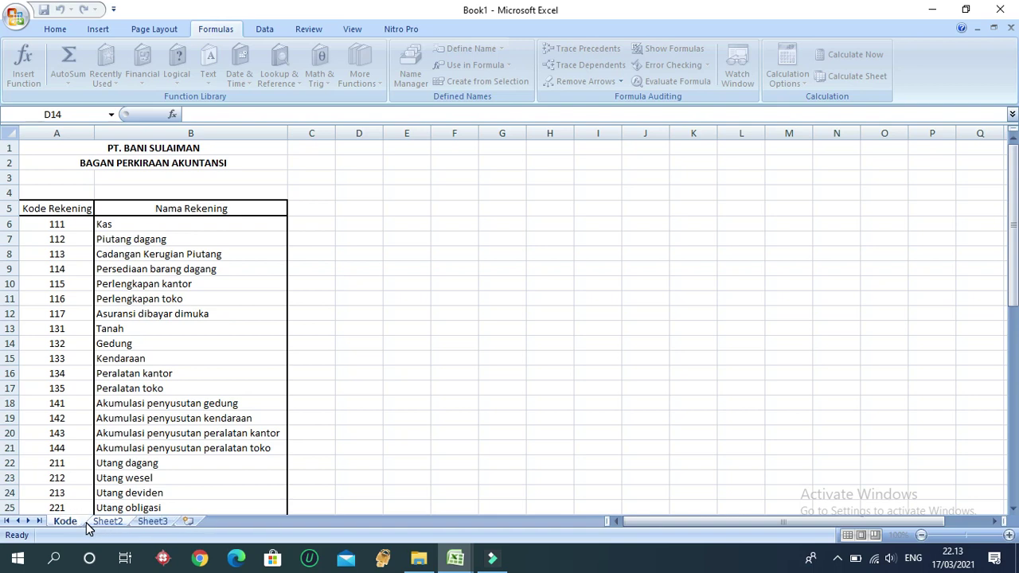
type("Rekening")
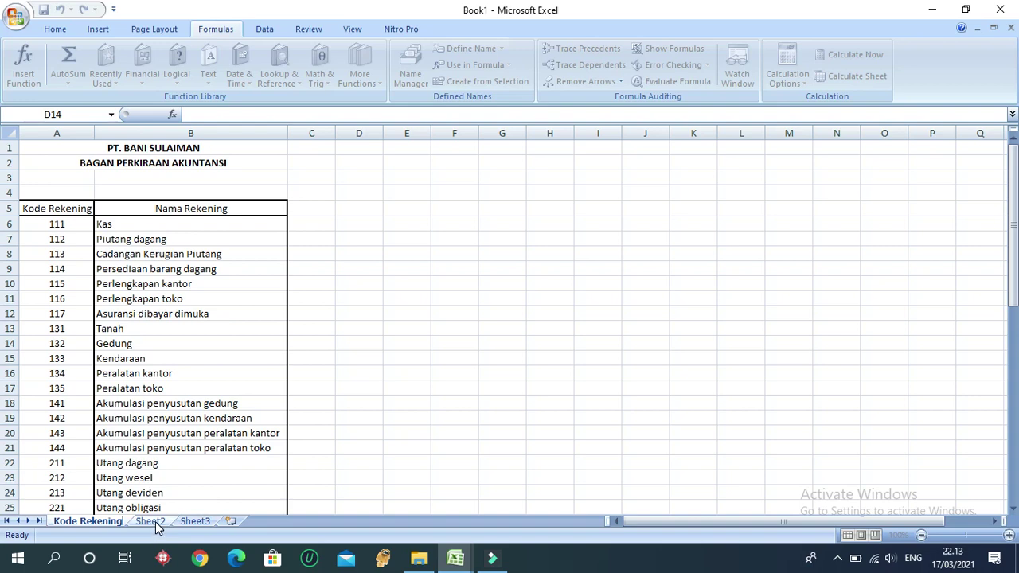
left_click(213, 428)
left_click(306, 327)
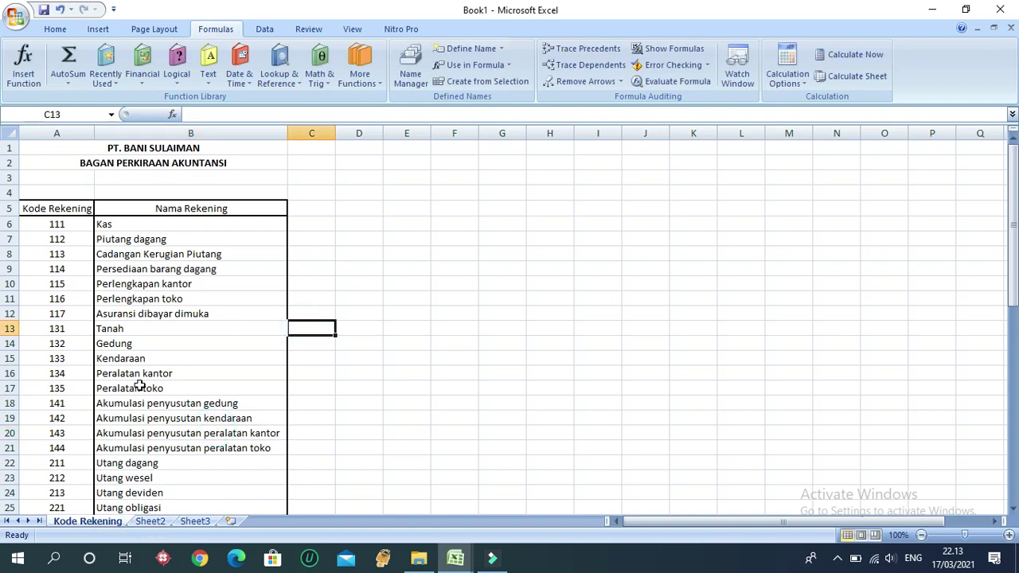
left_click(191, 361)
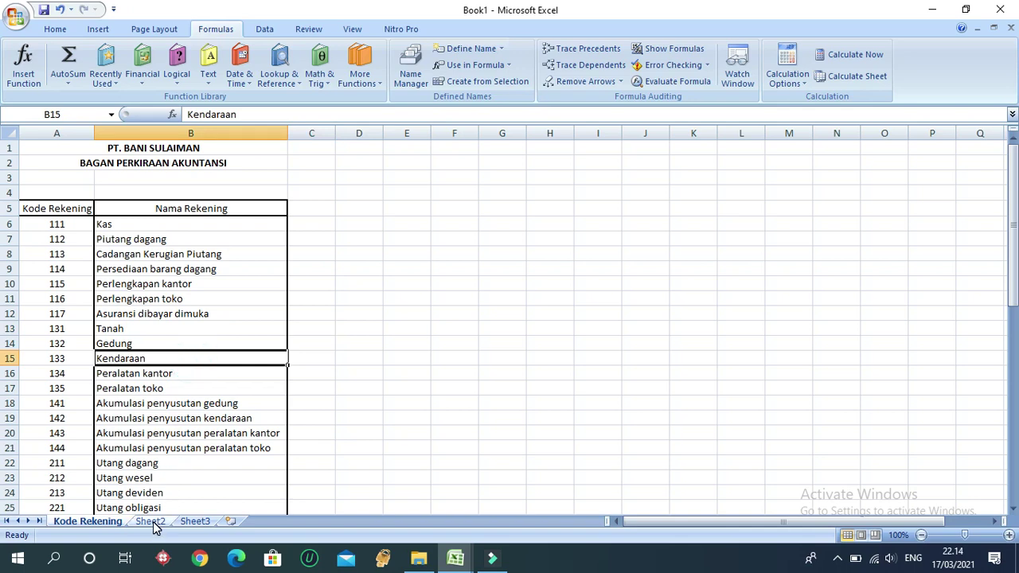
Step: Rename Sheet2 to Neraca Saldo
left_click(150, 521)
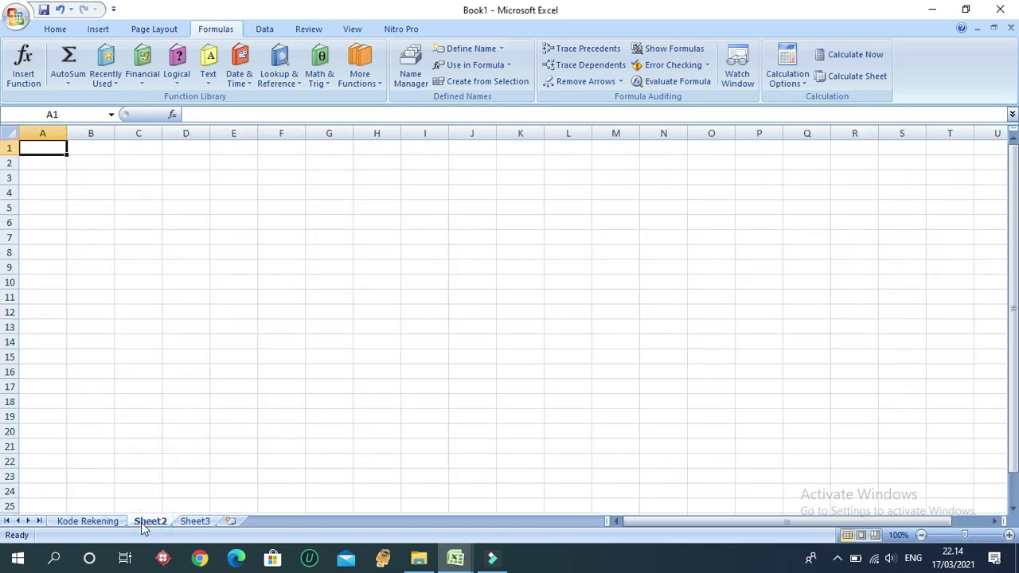
double_click(141, 524)
type("Neraca ")
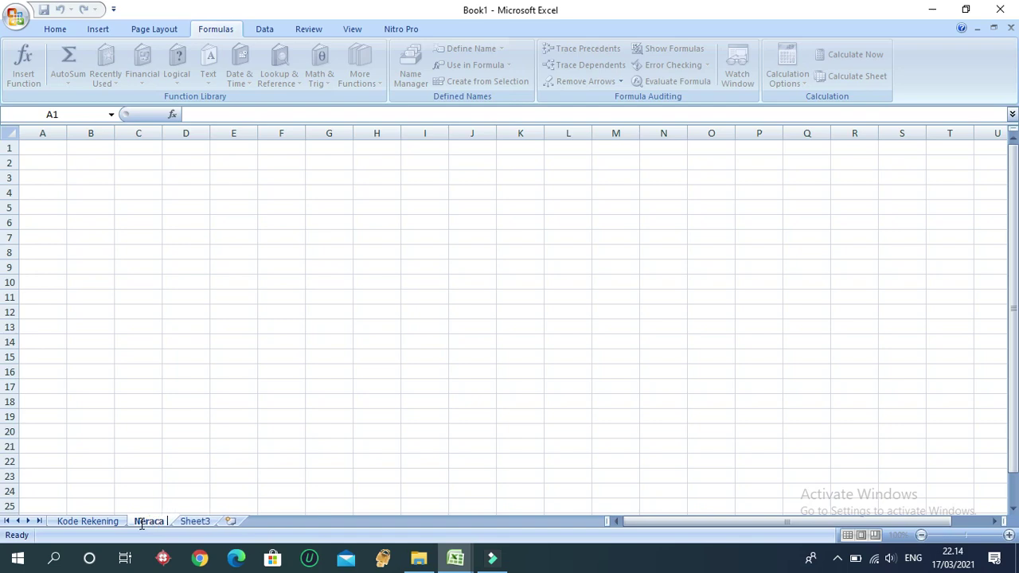
type("Saldo")
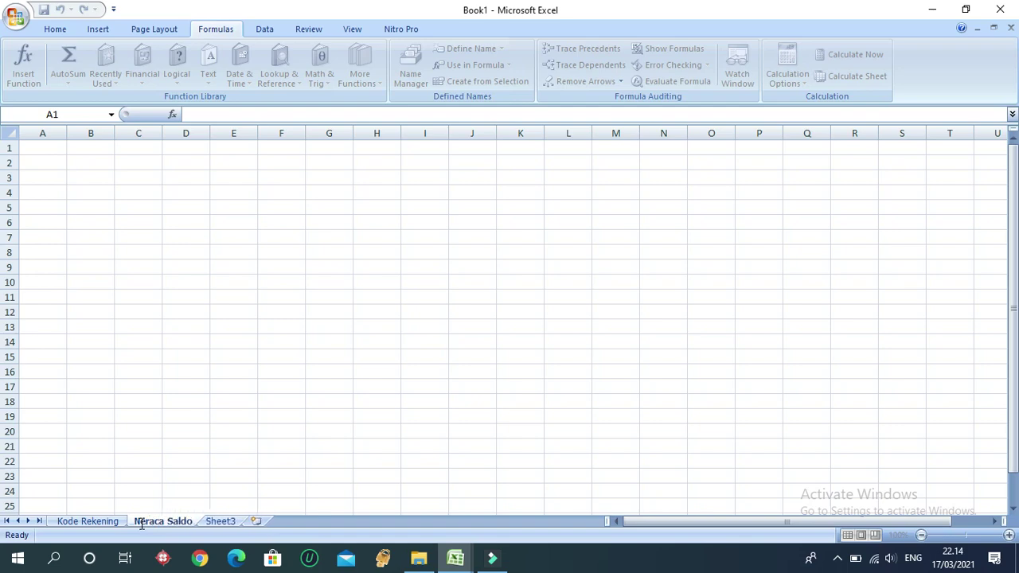
left_click(180, 430)
Step: In Data modul praktikum orek.xlsx, copy the trial balance range A1:D23 from the Neraca Awal sheet
mouse_move(477, 565)
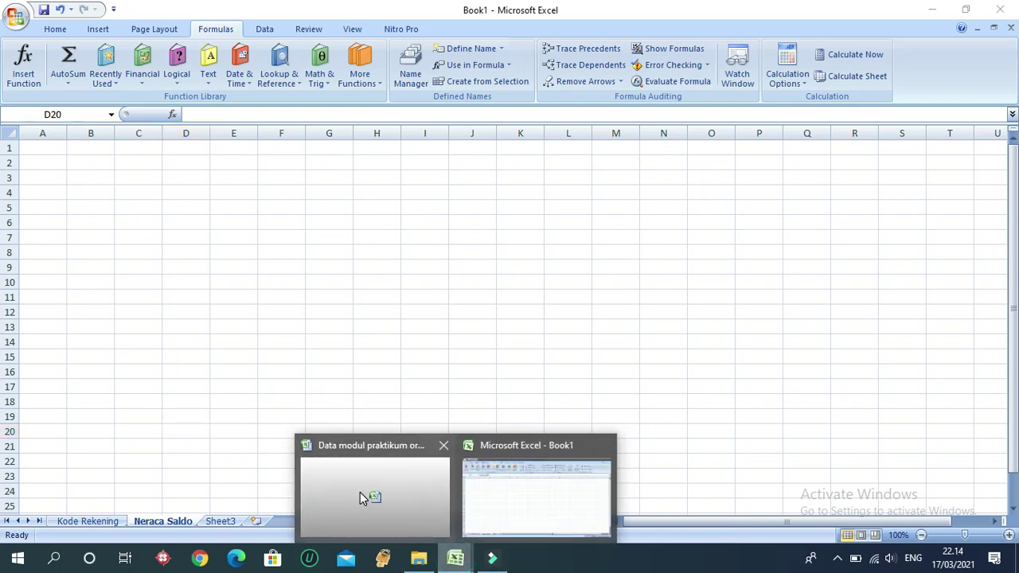
left_click(442, 498)
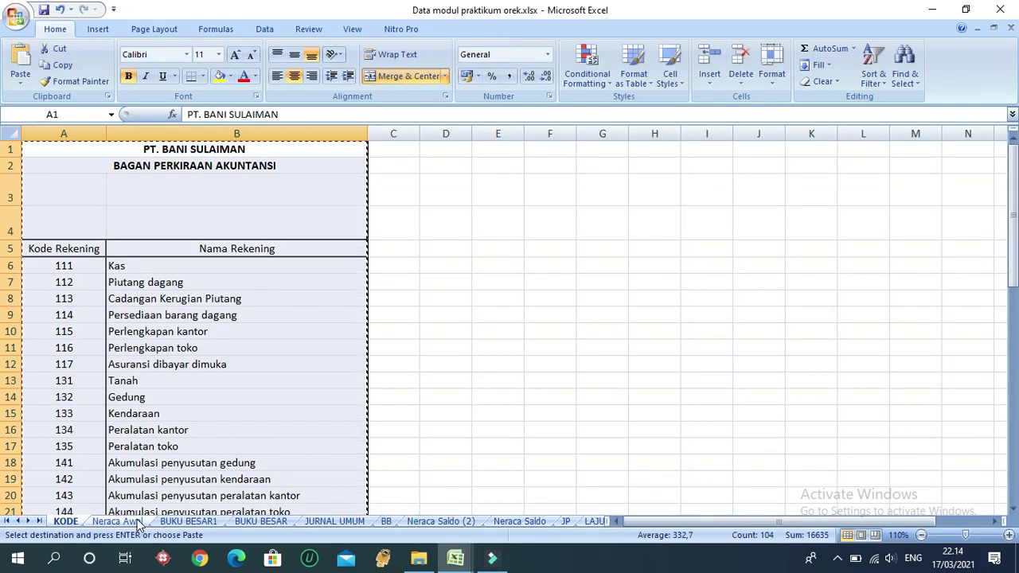
left_click(137, 521)
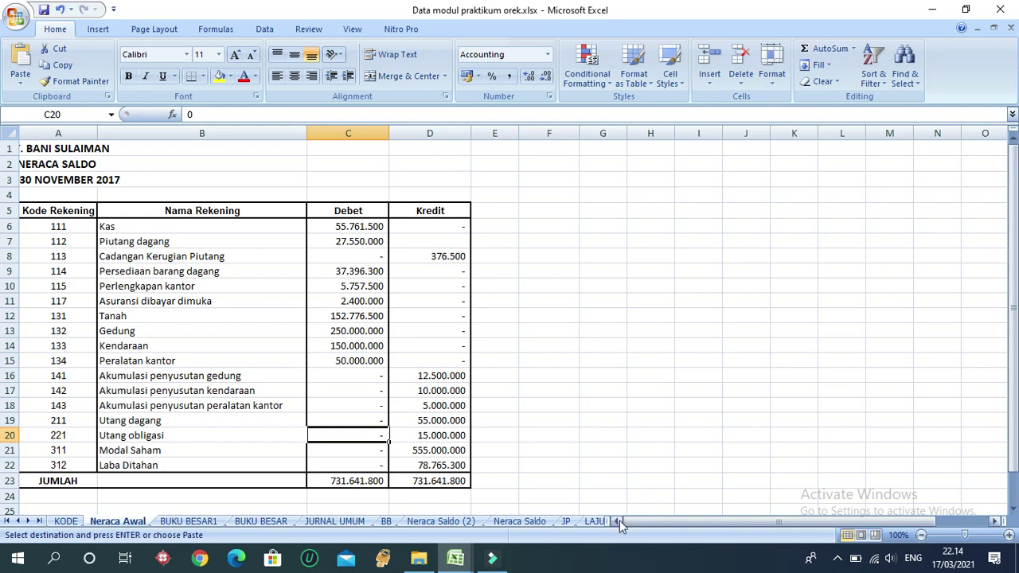
left_click_drag(640, 519, 634, 520)
left_click_drag(38, 151, 420, 473)
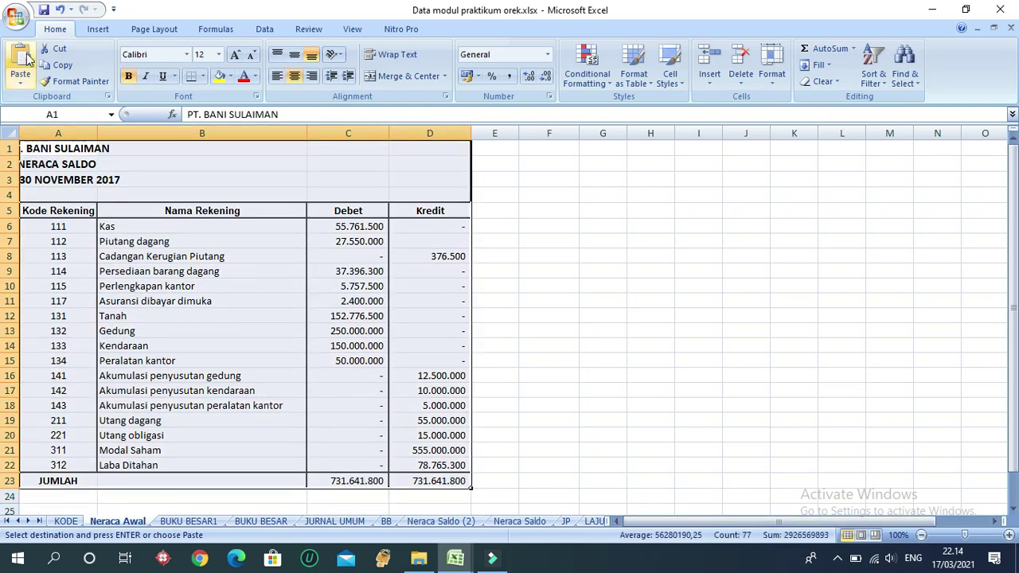
left_click(57, 64)
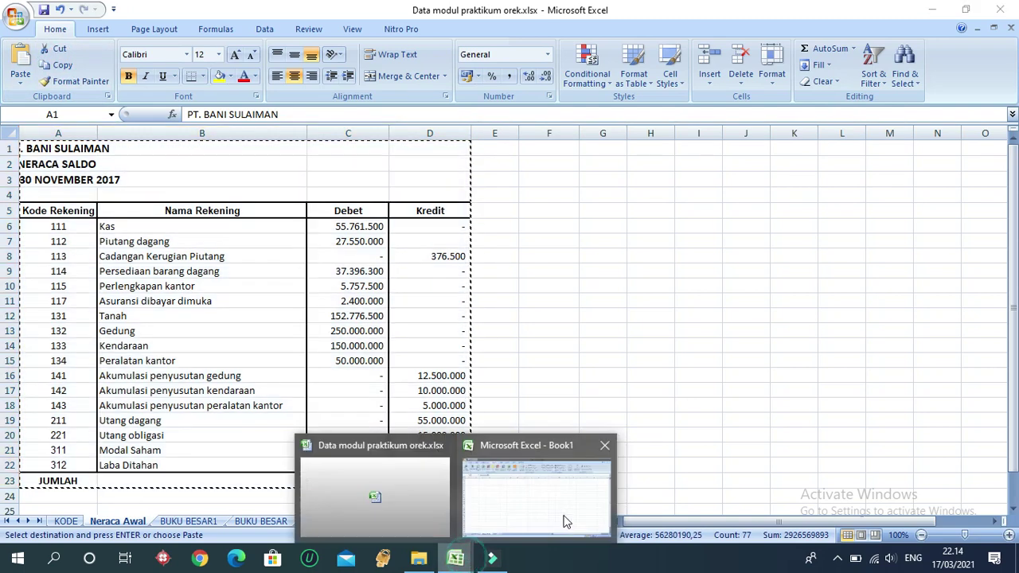
Step: Switch to Book1 and paste the copied trial balance into the Neraca Saldo sheet at A1
left_click(535, 487)
left_click(37, 145)
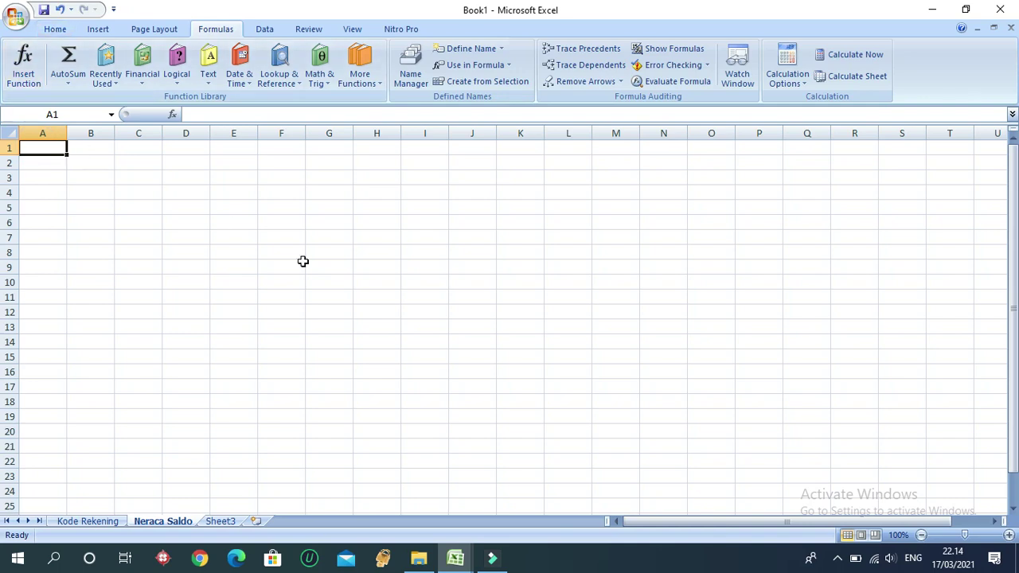
key("ctrl+v")
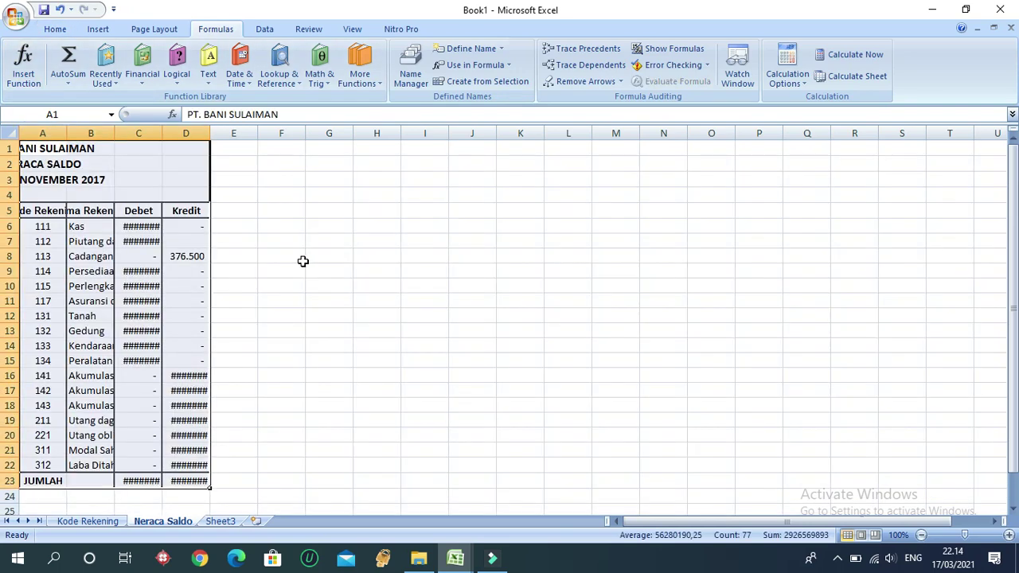
Step: Autofit columns A through D of the pasted trial balance to their contents
double_click(67, 133)
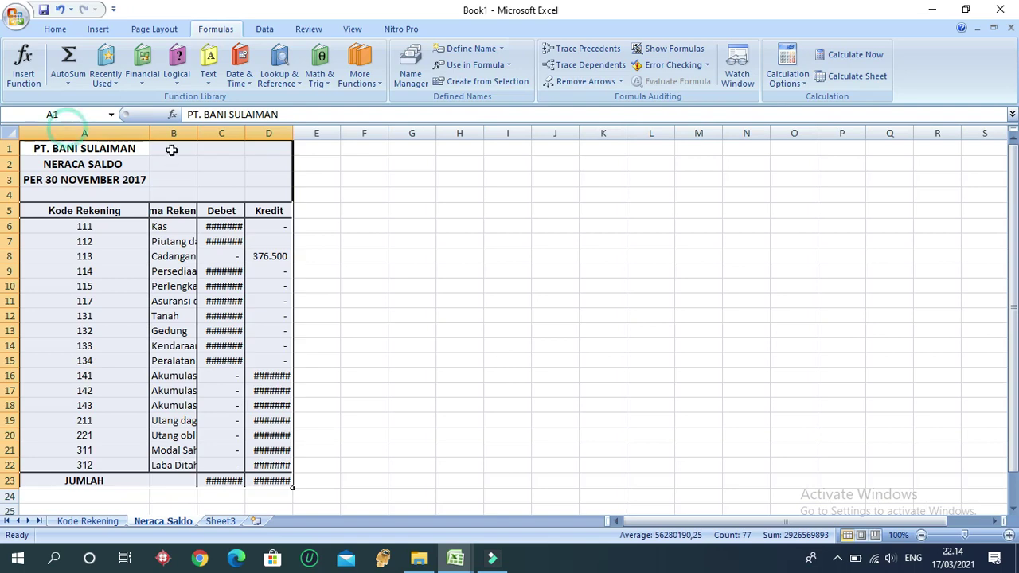
double_click(198, 133)
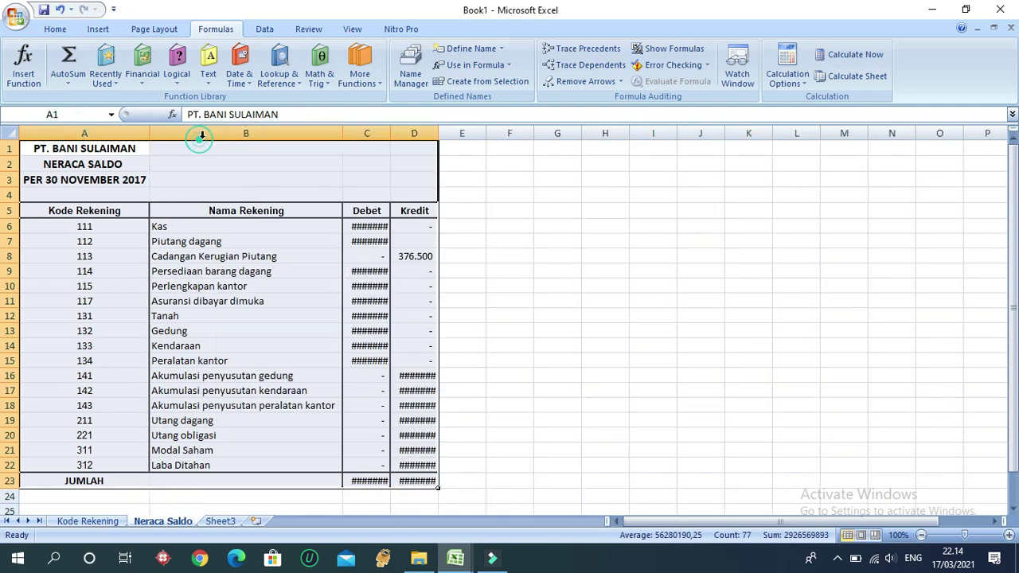
double_click(391, 133)
double_click(456, 133)
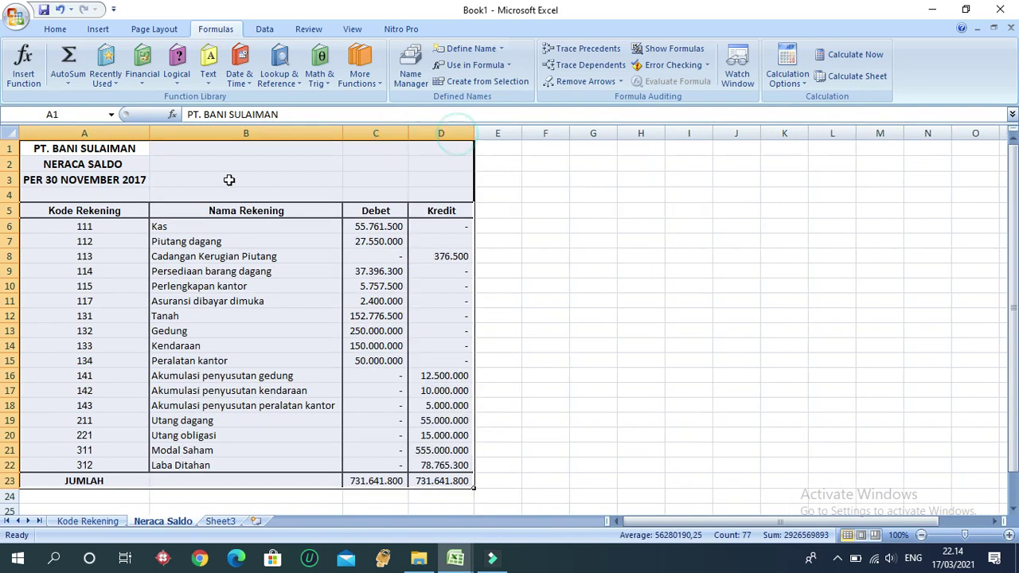
left_click(63, 210)
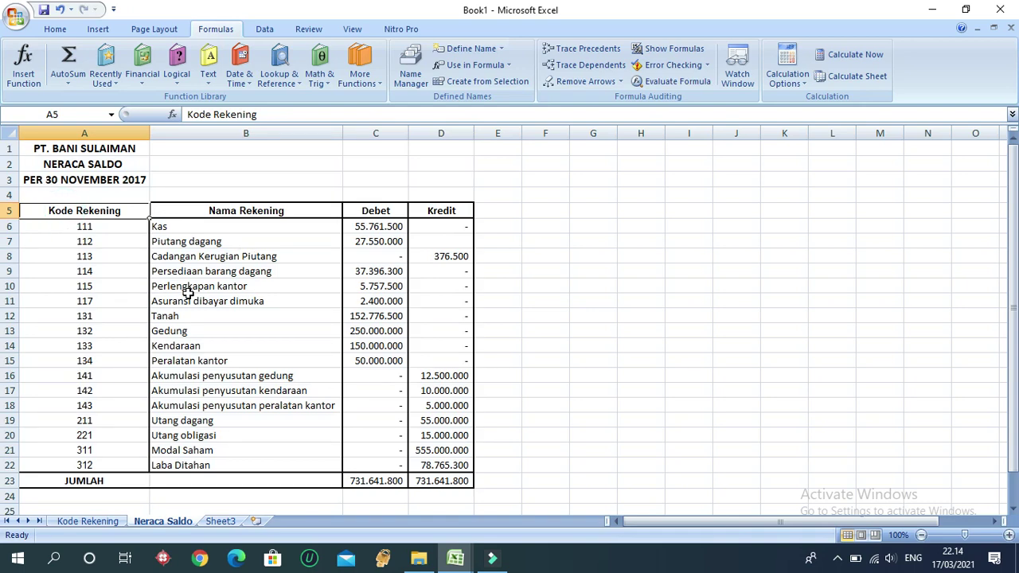
Step: Clear the account names in B6:B22 of the Nama Rekening column
left_click(222, 230)
left_click_drag(223, 230, 222, 464)
key("Delete")
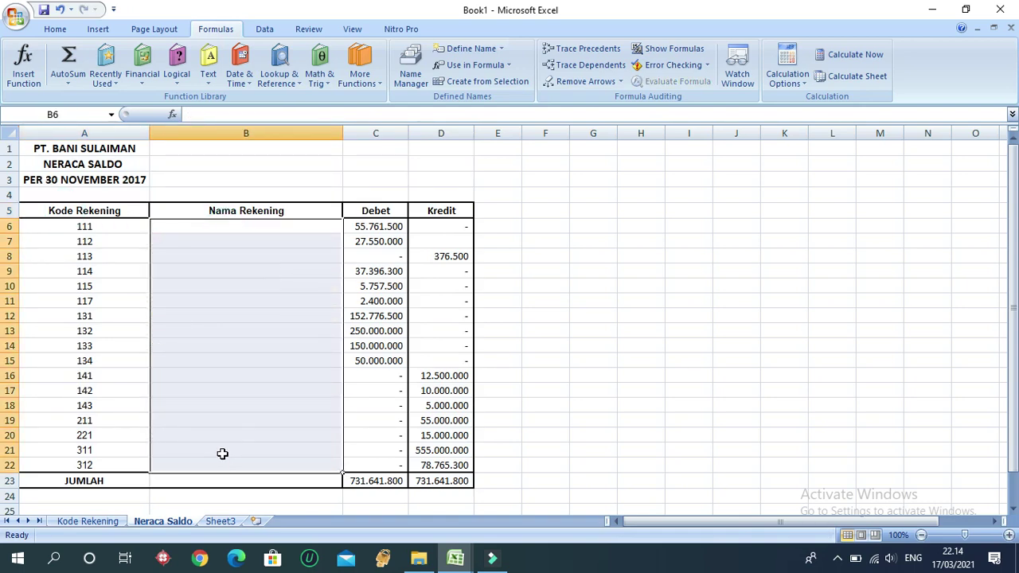
Step: Examine the emptied Nama Rekening column and compare it with the account list on the Kode Rekening sheet
left_click(236, 354)
left_click(245, 227)
left_click(272, 402)
left_click(264, 227)
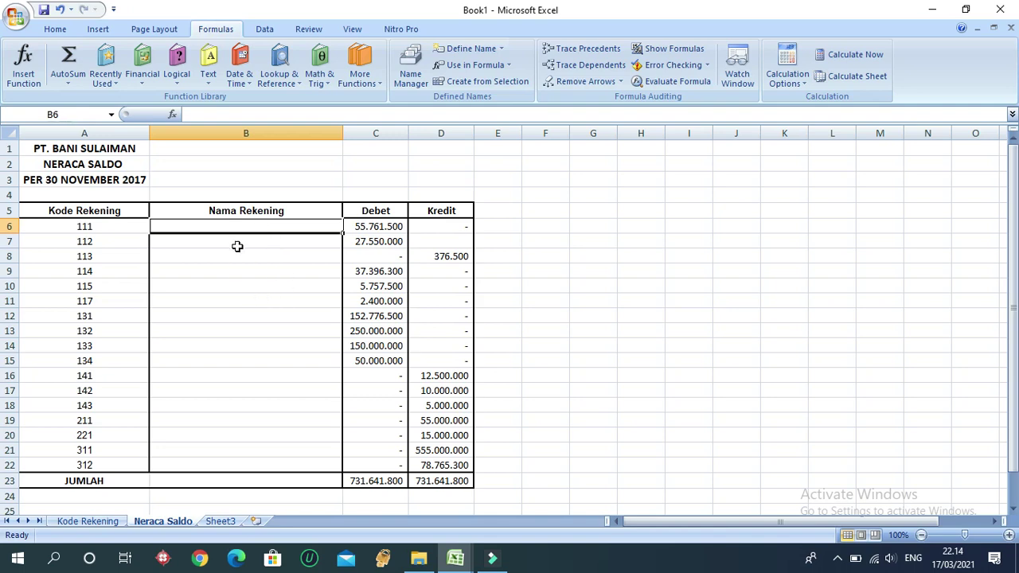
left_click(234, 362)
left_click(221, 228)
left_click(300, 344)
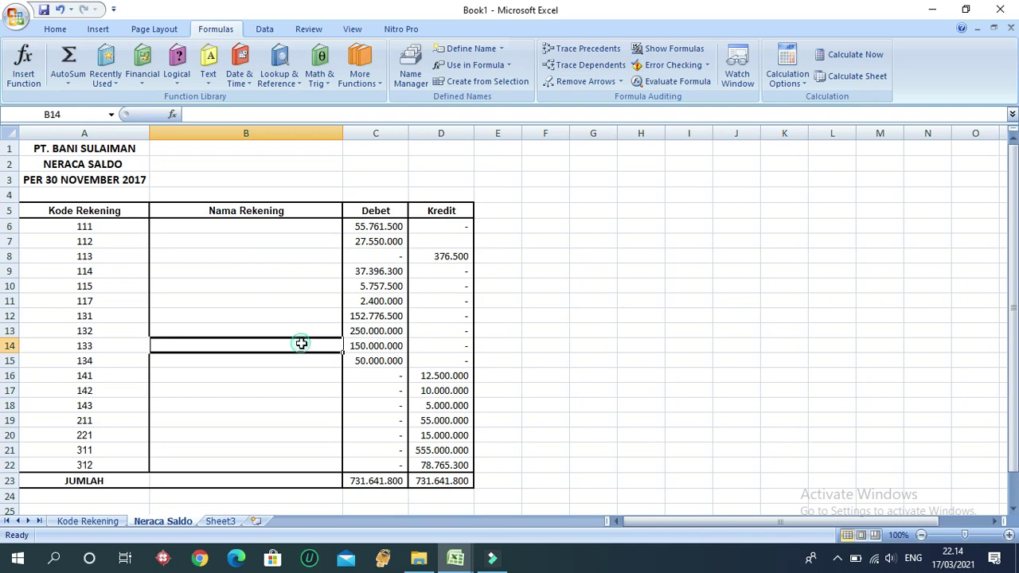
left_click(76, 522)
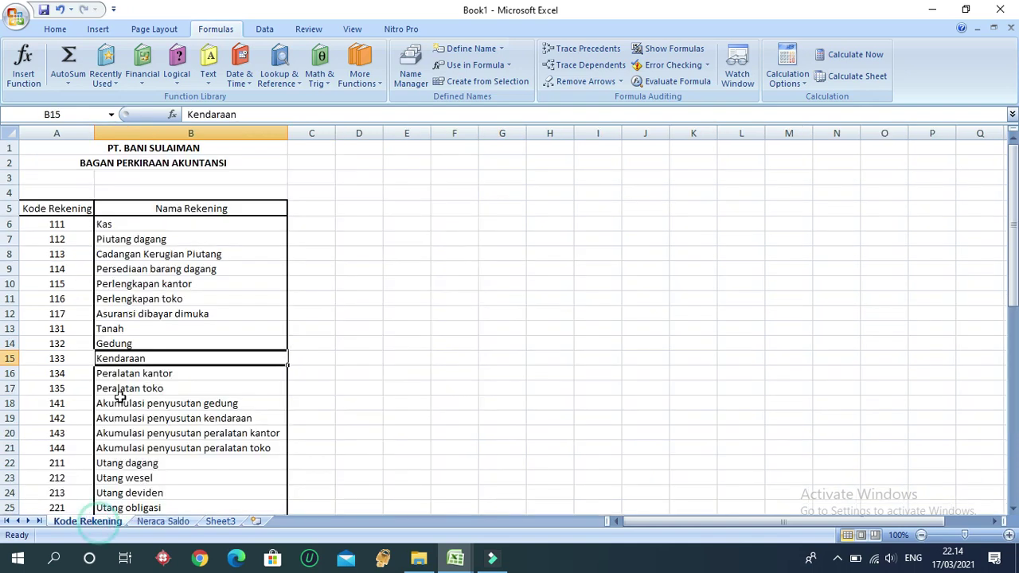
left_click(73, 229)
left_click(163, 521)
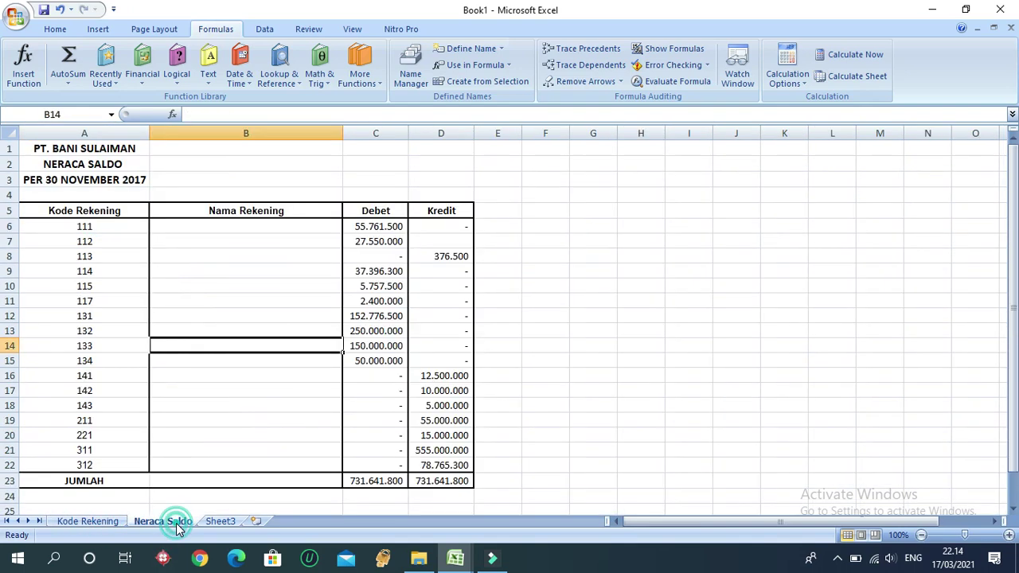
left_click(250, 232)
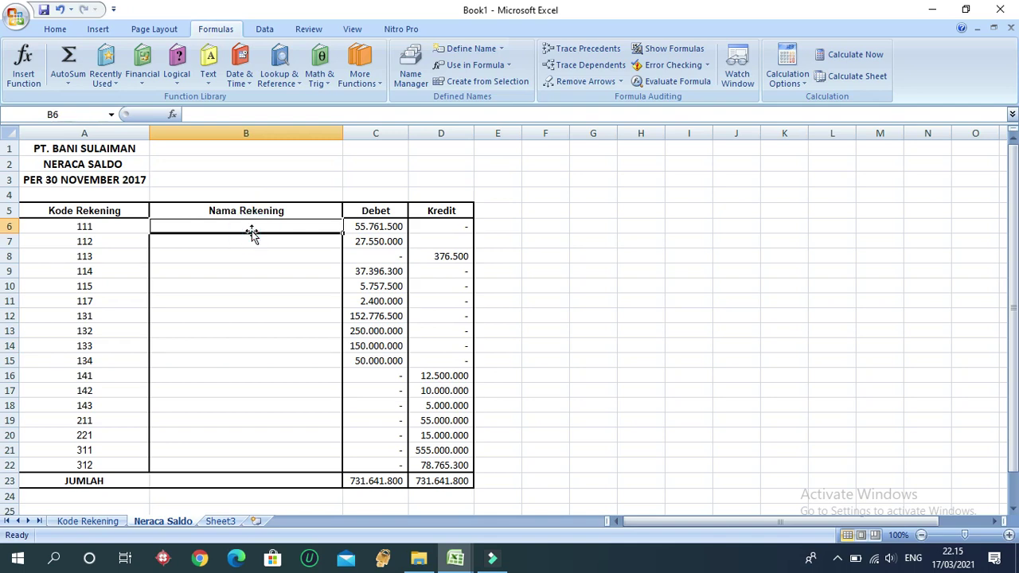
type("=v")
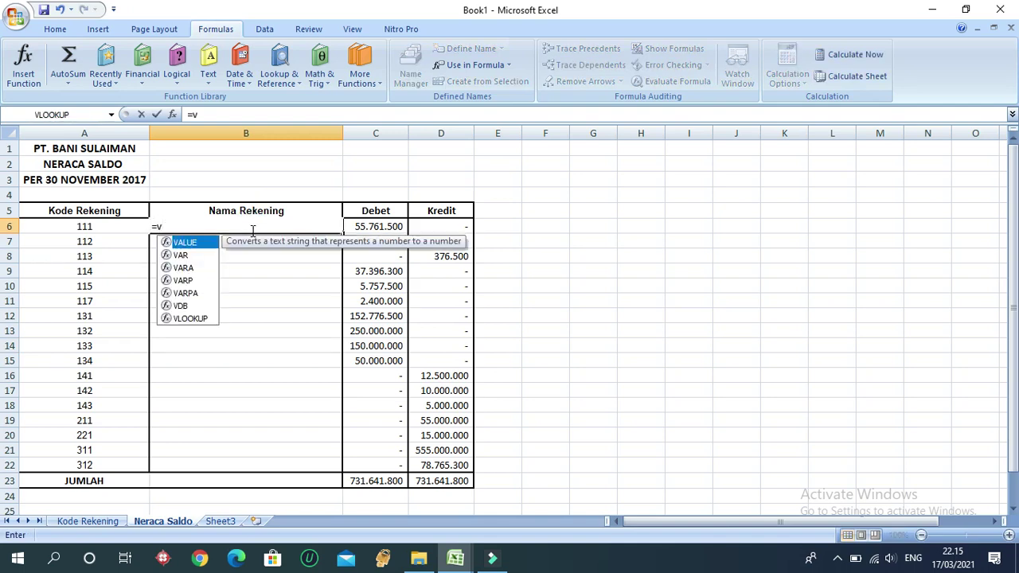
key("Escape")
key("Escape")
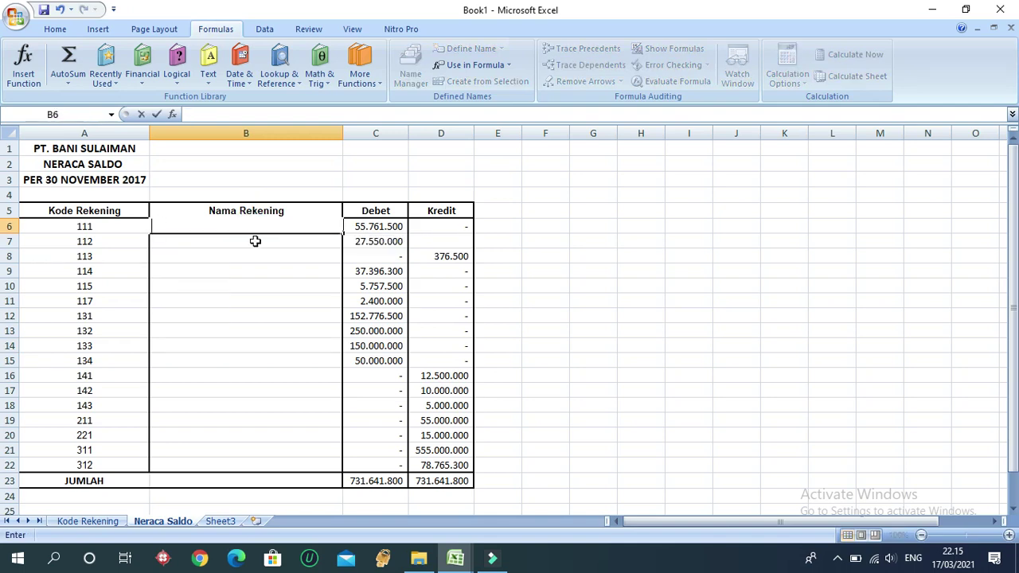
left_click(250, 240)
Step: Start a VLOOKUP function in B6 of Neraca Saldo with A6 as the lookup value
left_click(256, 223)
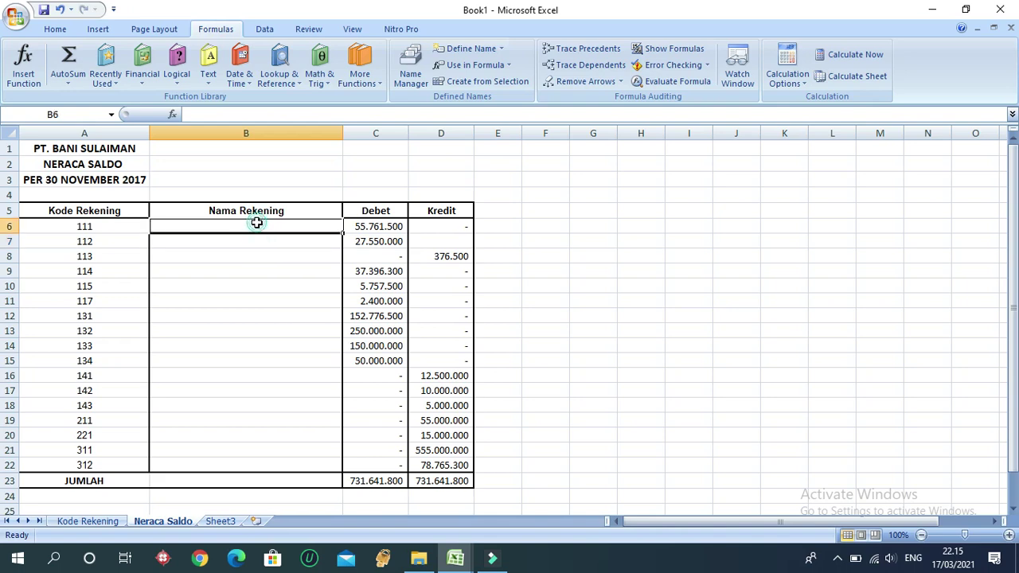
left_click(278, 77)
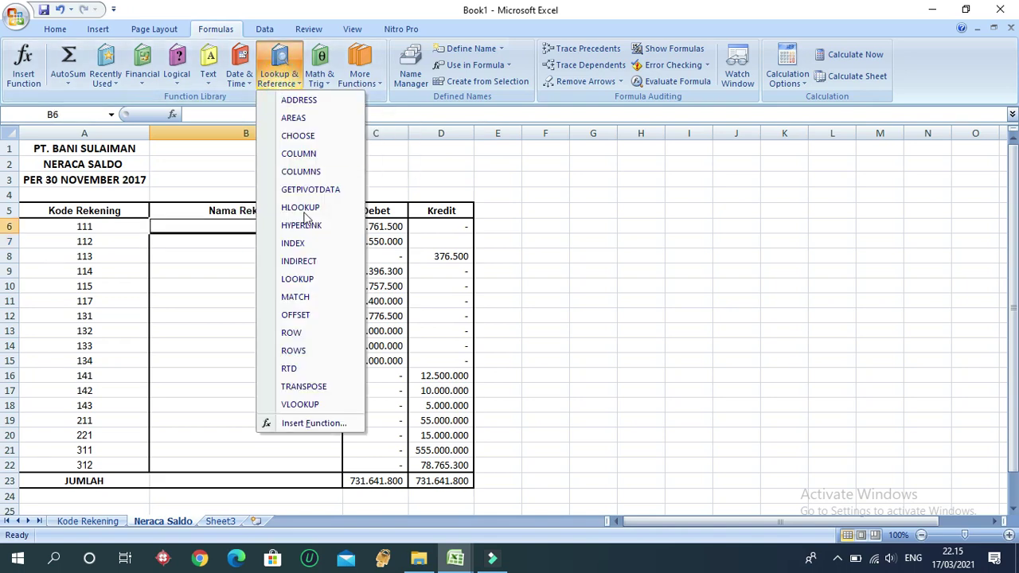
left_click(311, 404)
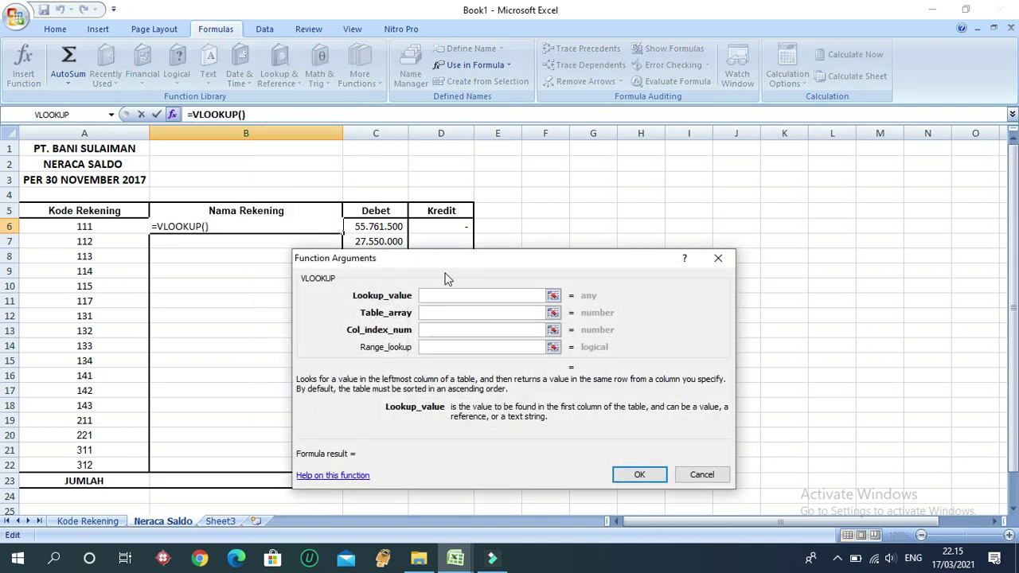
left_click(103, 227)
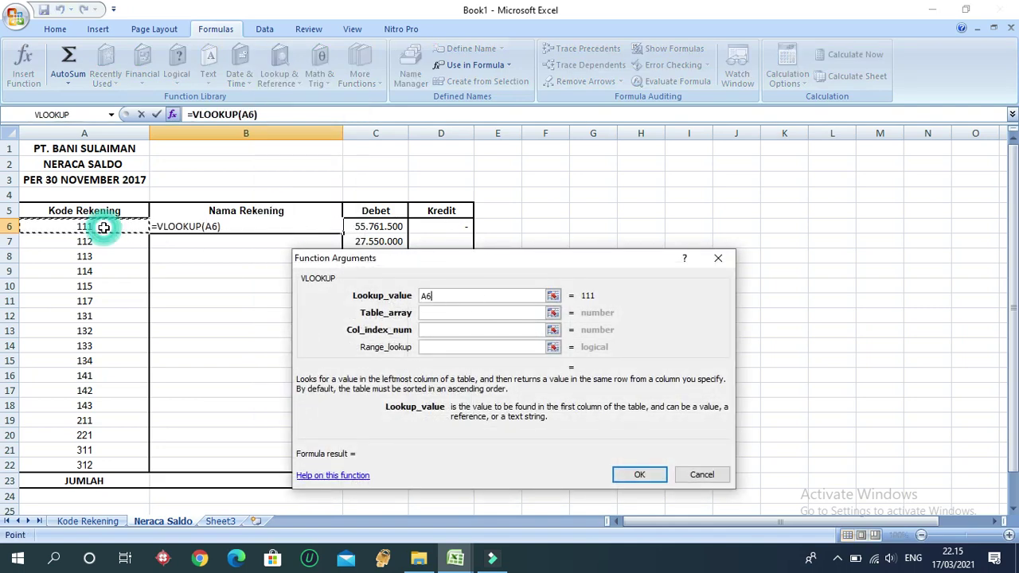
left_click(462, 312)
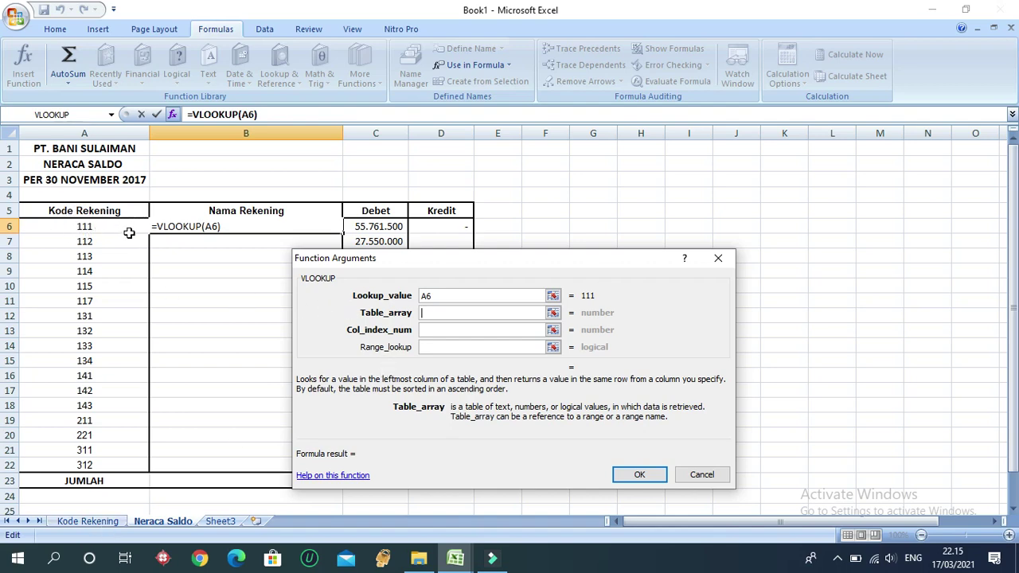
left_click(106, 519)
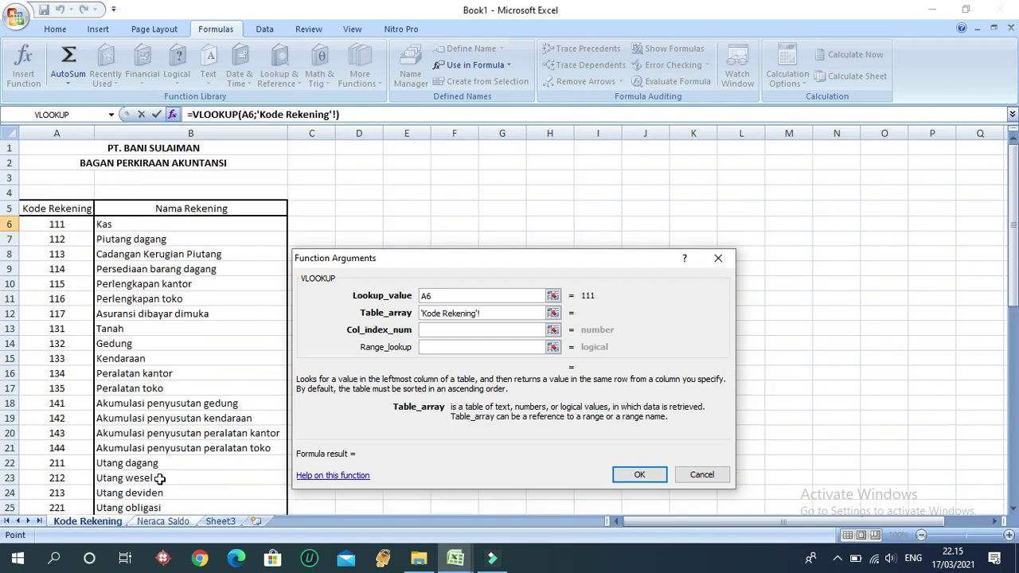
left_click(163, 522)
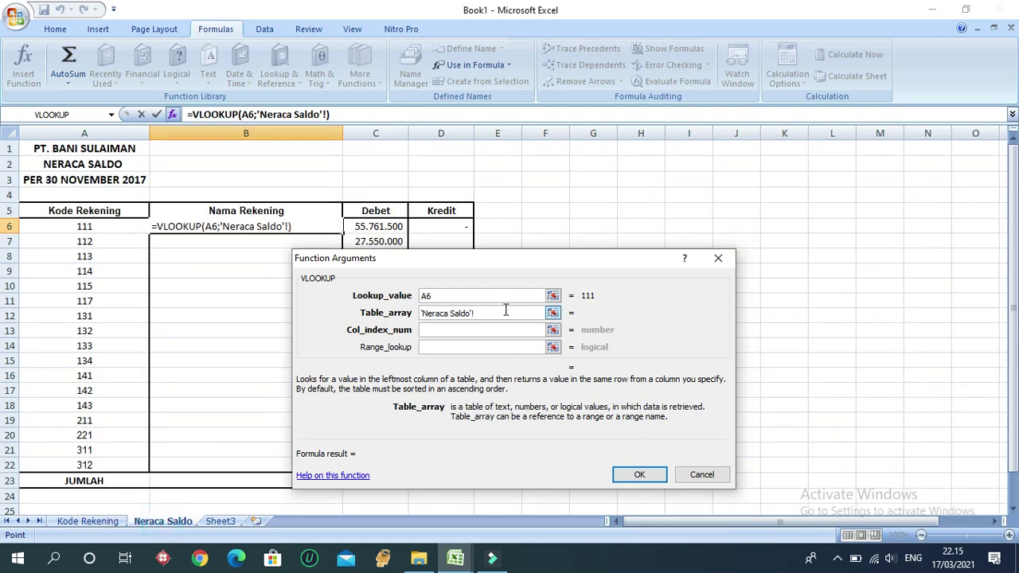
key("BackSpace")
key("BackSpace")
key("BackSpace")
key("BackSpace")
key("BackSpace")
key("BackSpace")
key("BackSpace")
key("BackSpace")
key("BackSpace")
key("BackSpace")
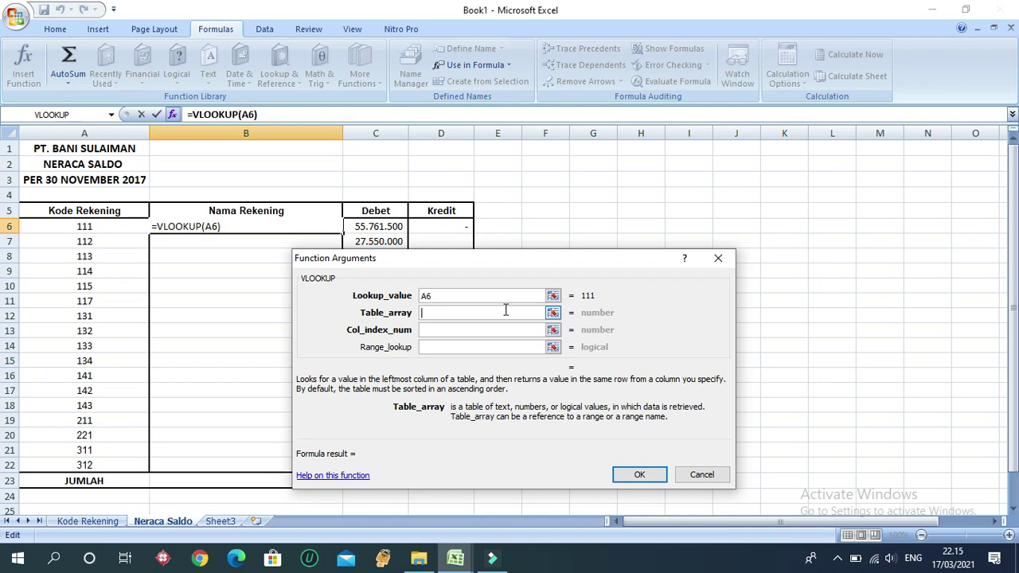
Step: Set the VLOOKUP table array to the named range Kode_Rekening
type("_Rekening")
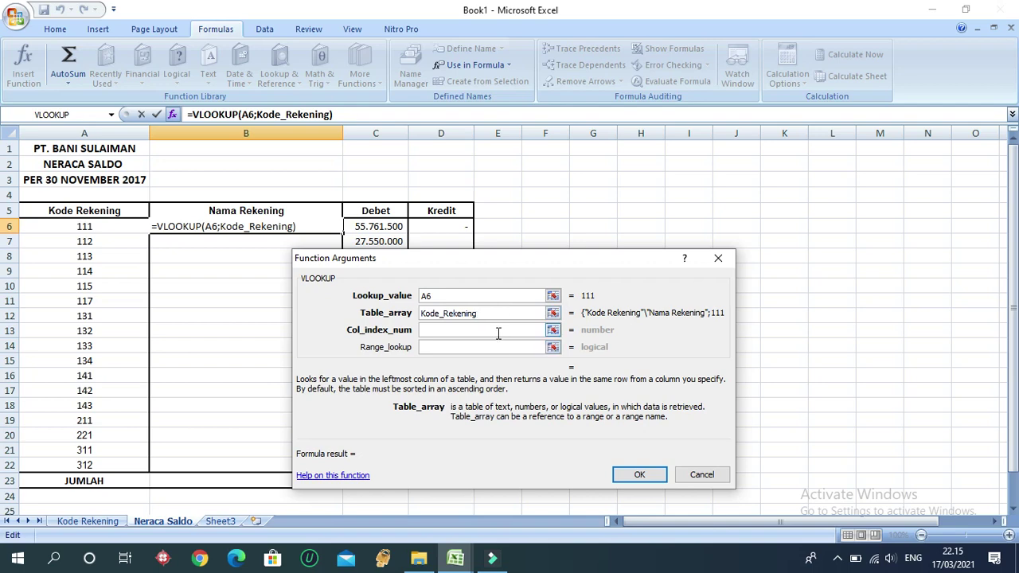
left_click(498, 333)
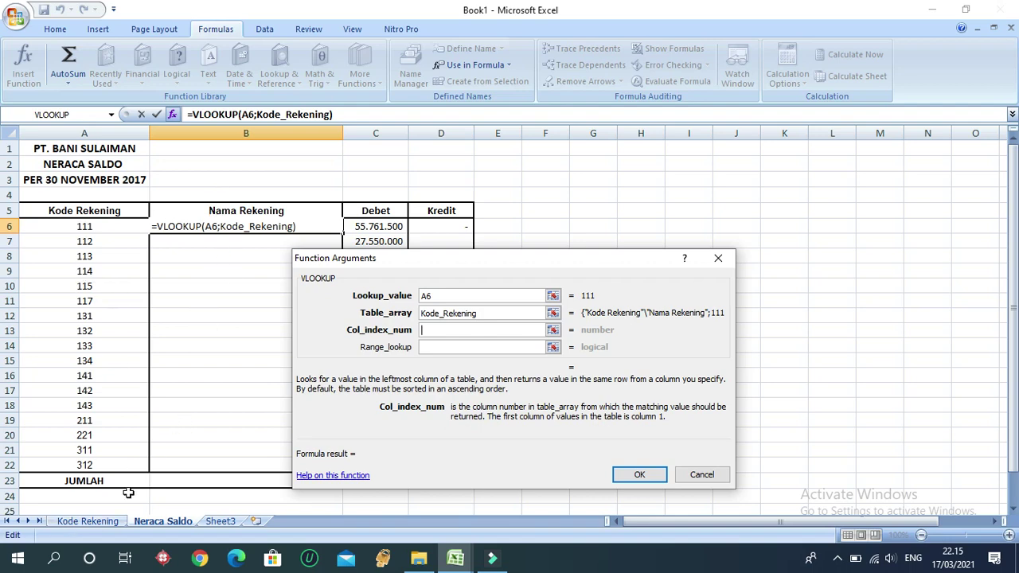
left_click(106, 518)
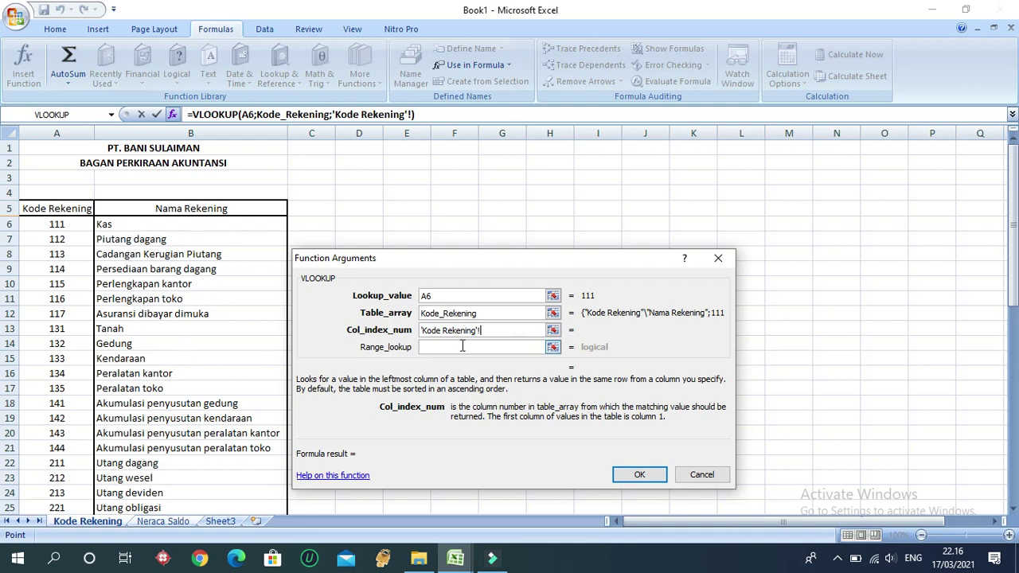
key("BackSpace")
key("BackSpace")
key("BackSpace")
key("BackSpace")
key("BackSpace")
key("BackSpace")
key("BackSpace")
key("BackSpace")
key("BackSpace")
key("BackSpace")
key("BackSpace")
key("BackSpace")
key("BackSpace")
key("BackSpace")
key("BackSpace")
Step: Set the VLOOKUP column index number to 2 and the range lookup to 0
type("2")
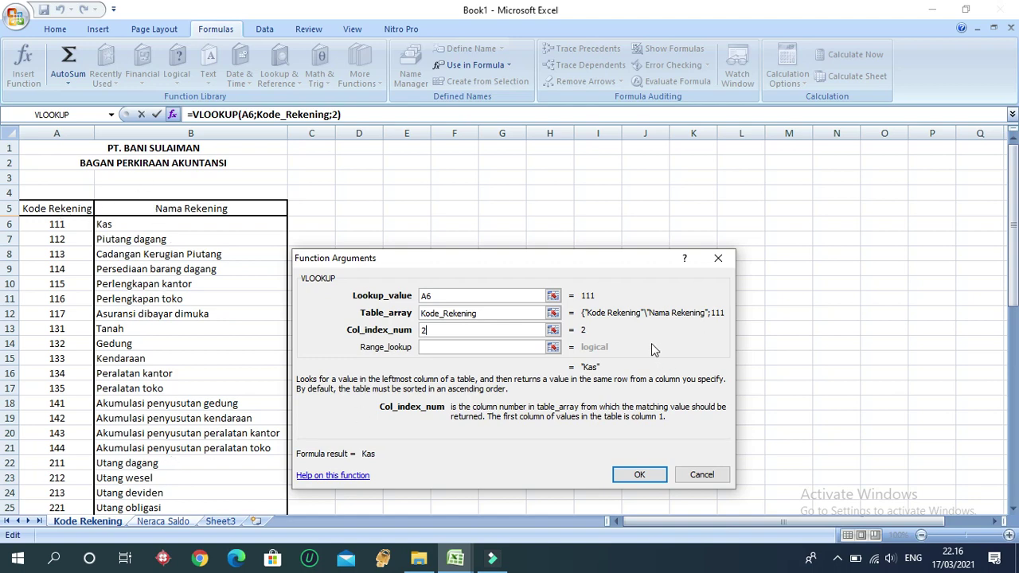
left_click(438, 348)
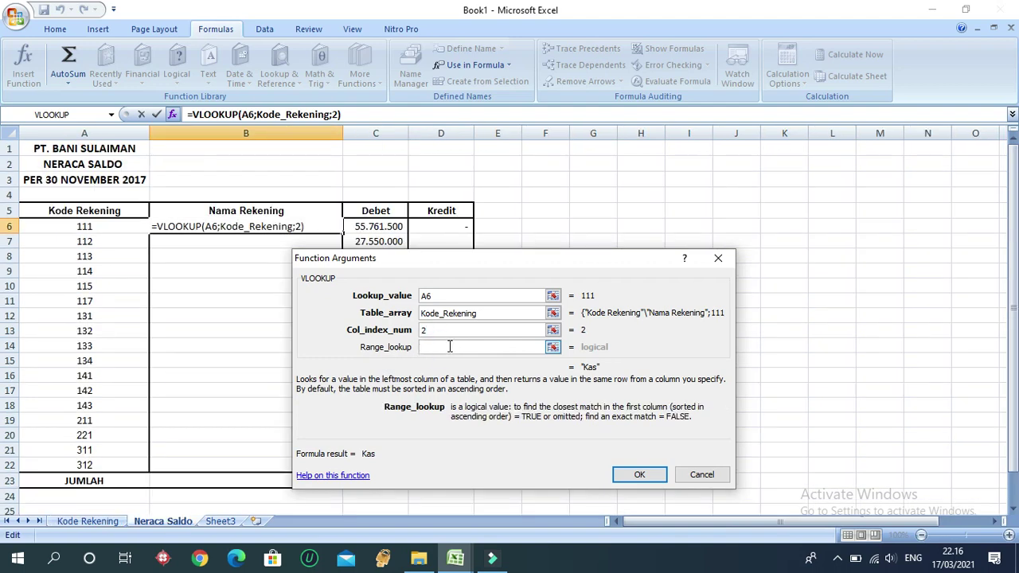
type("0")
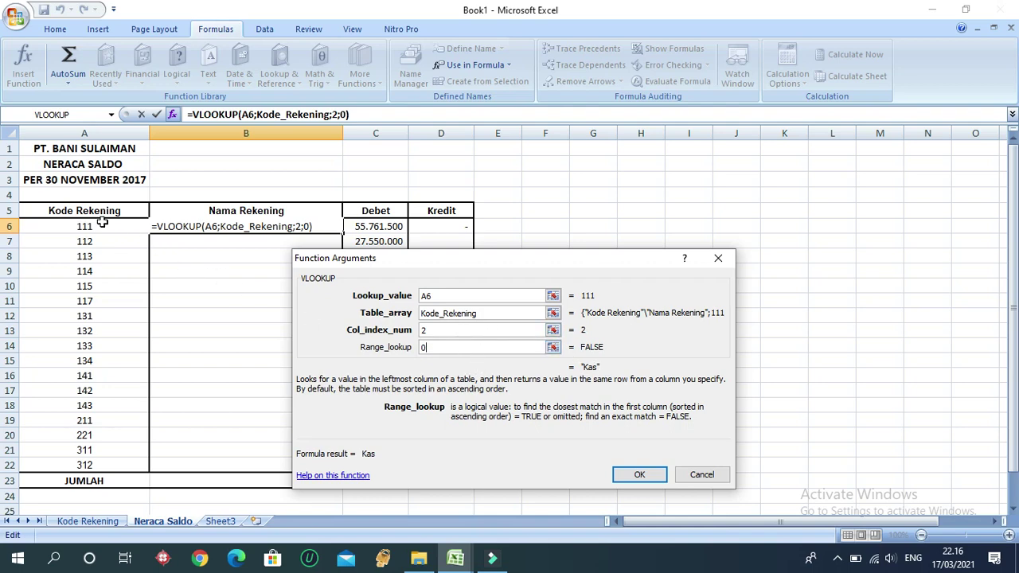
left_click(86, 522)
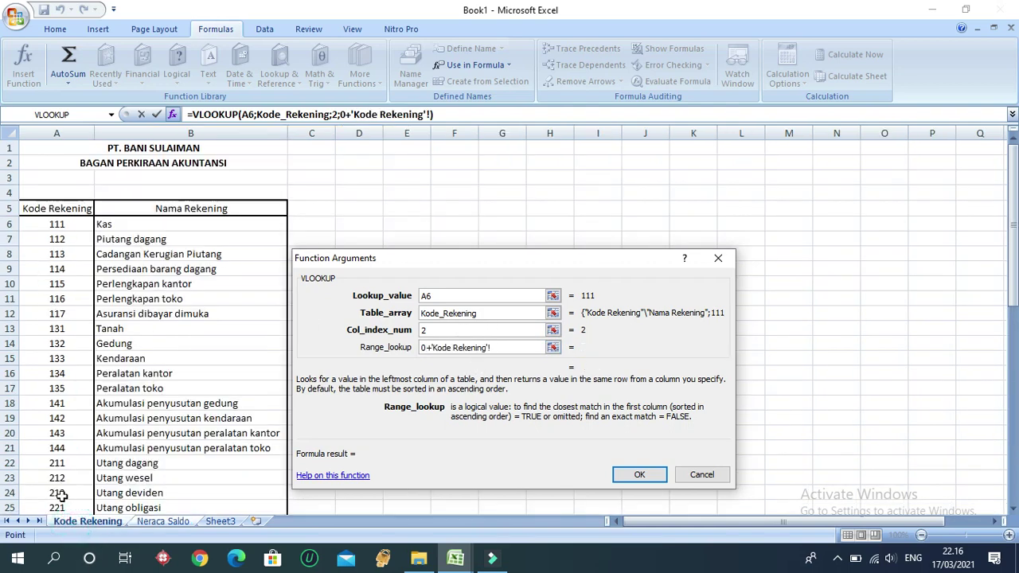
key("BackSpace")
key("BackSpace")
key("BackSpace")
key("BackSpace")
key("BackSpace")
key("BackSpace")
key("BackSpace")
key("BackSpace")
key("BackSpace")
key("BackSpace")
key("BackSpace")
key("BackSpace")
key("BackSpace")
key("BackSpace")
key("BackSpace")
Step: Confirm the VLOOKUP arguments to enter the formula in B6, and reselect that cell
left_click(639, 474)
left_click(254, 243)
left_click(254, 227)
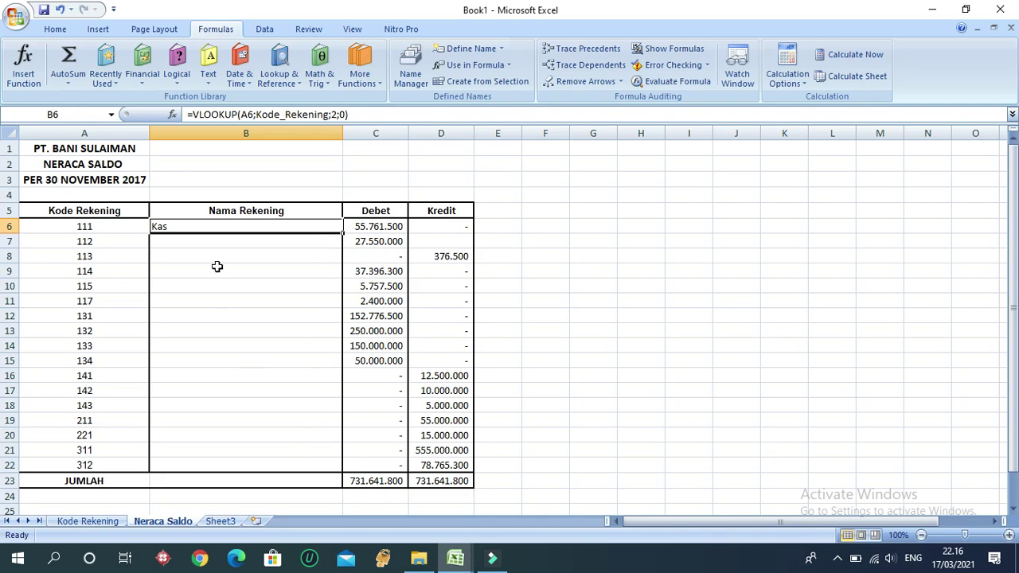
Step: Fill the VLOOKUP formula from B6 down through B22 to complete the Nama Rekening column
left_click(219, 240)
left_click(242, 226)
left_click_drag(343, 233, 325, 468)
left_click(305, 445)
left_click(271, 361)
left_click(267, 317)
left_click_drag(148, 131, 148, 131)
Step: Merge and center each of the three title rows of Neraca Saldo across columns A to D
left_click_drag(80, 150, 430, 151)
left_click(49, 29)
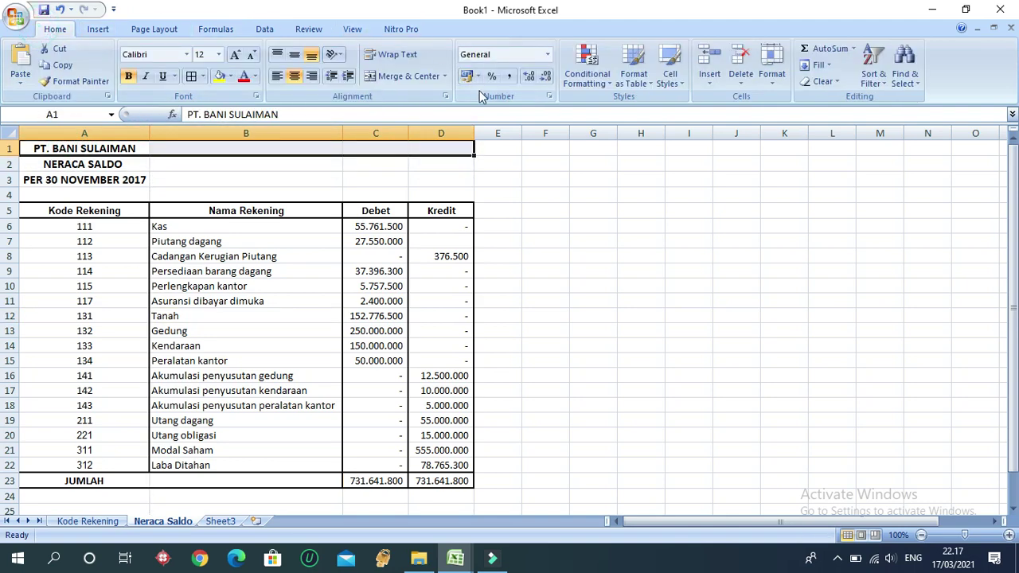
left_click(407, 76)
left_click_drag(141, 164, 417, 163)
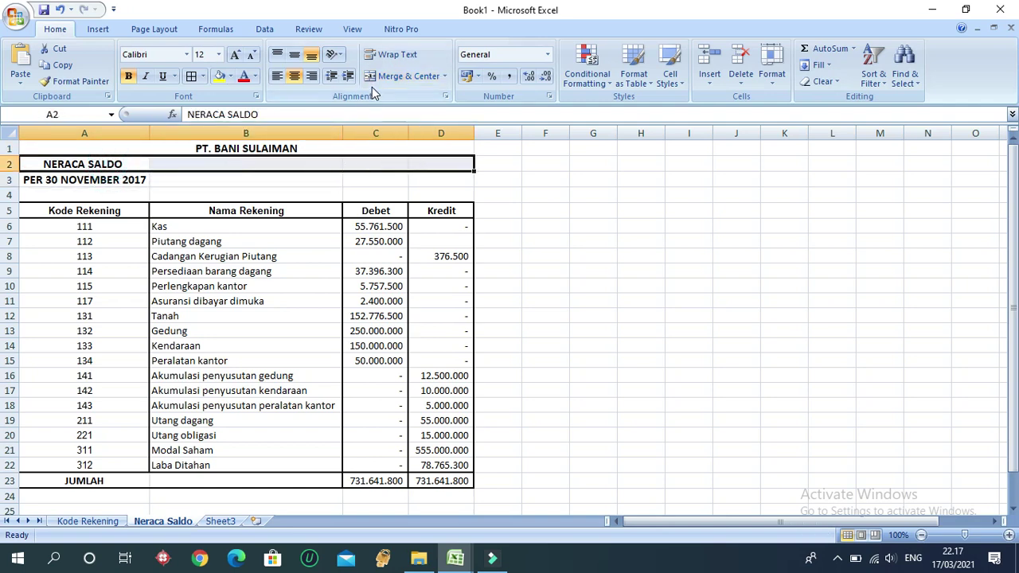
left_click(369, 77)
left_click_drag(132, 179, 434, 176)
left_click(407, 76)
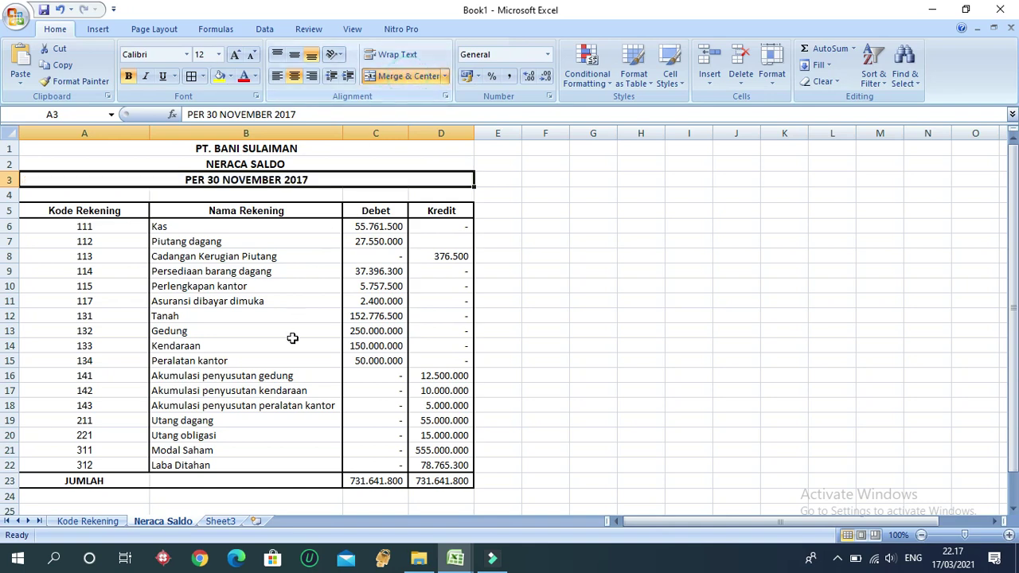
left_click(293, 336)
left_click(222, 467)
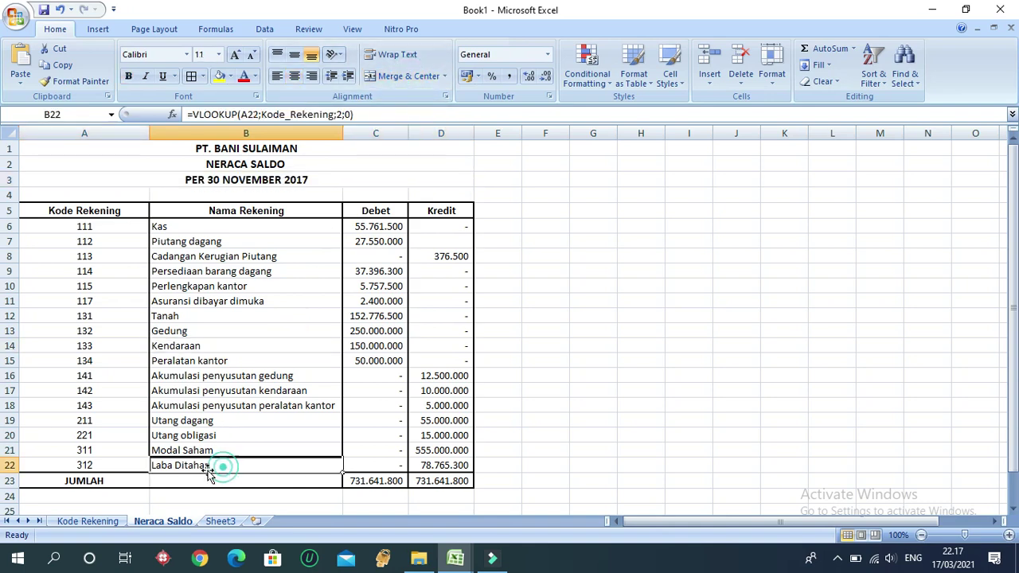
left_click(203, 482)
Step: Rename Sheet3 as Jurnal umum
left_click(220, 520)
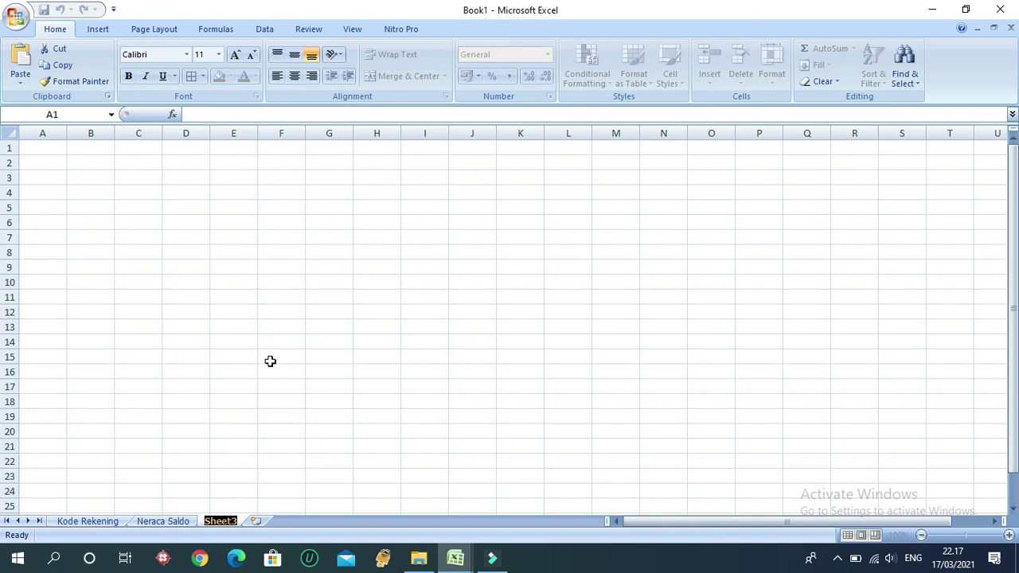
type("J")
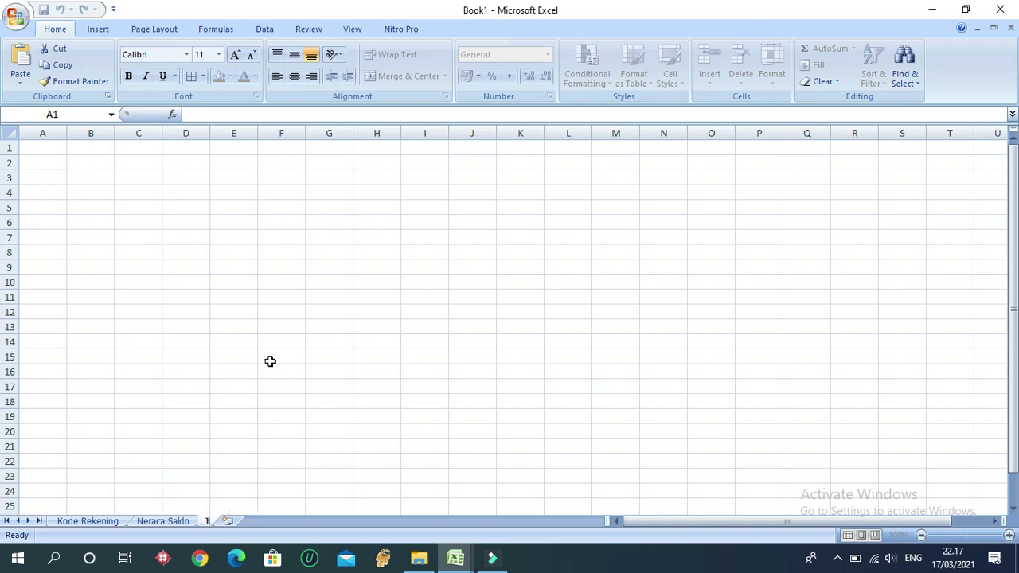
type("urnal umum")
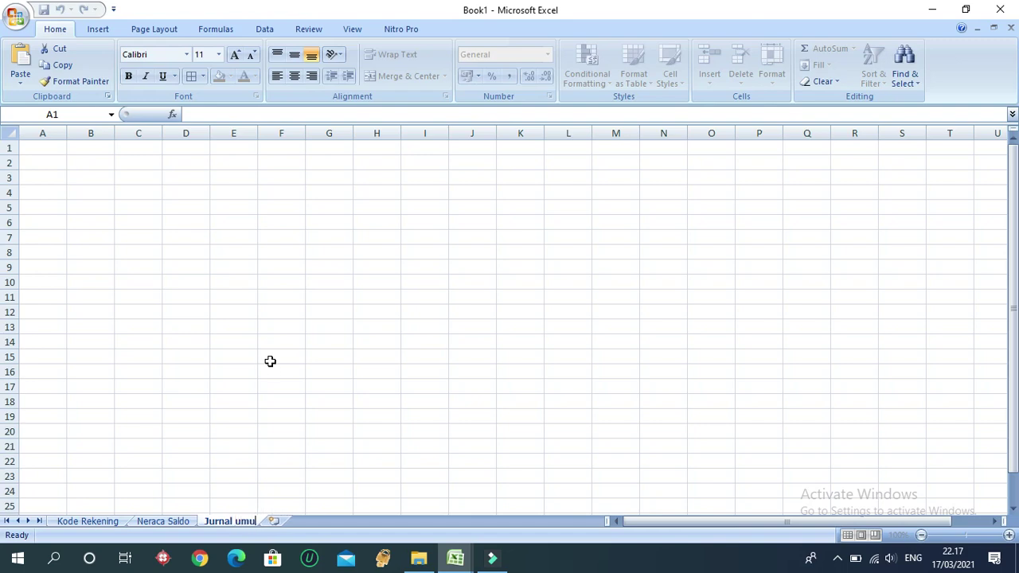
left_click(270, 362)
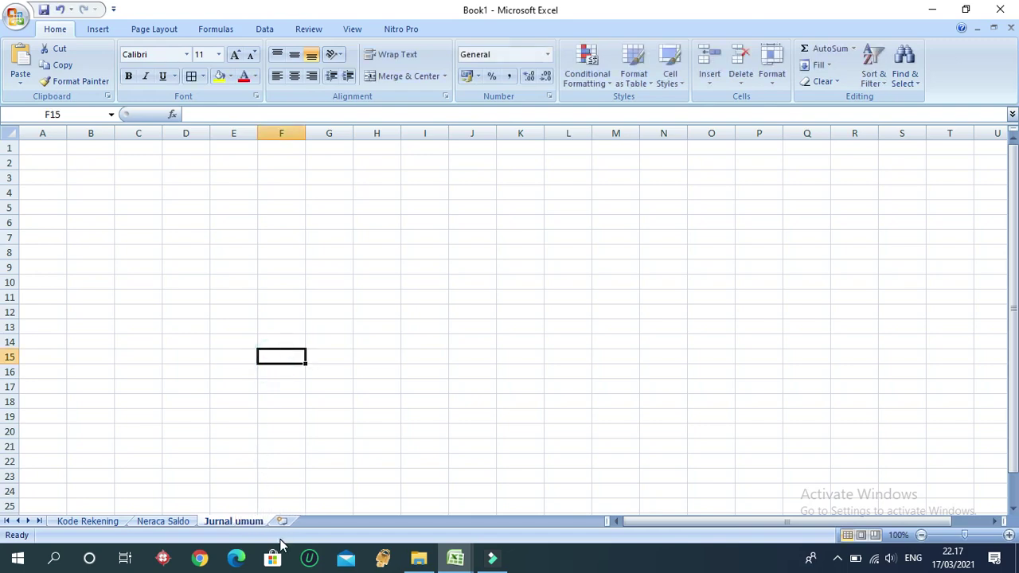
Step: Add a new worksheet after Jurnal umum and name it Buku Besar
left_click(282, 522)
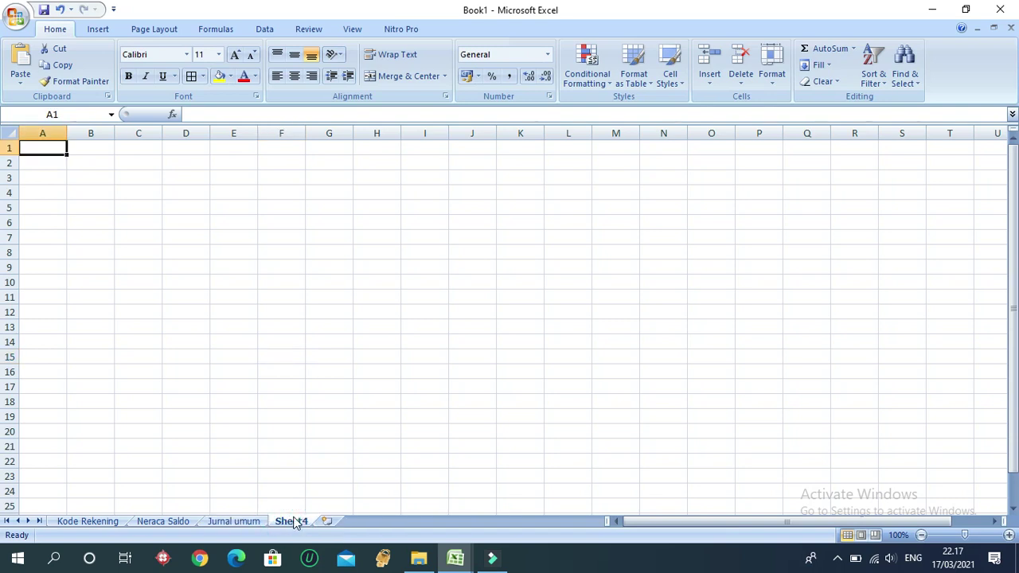
double_click(294, 523)
type("Buku Besar")
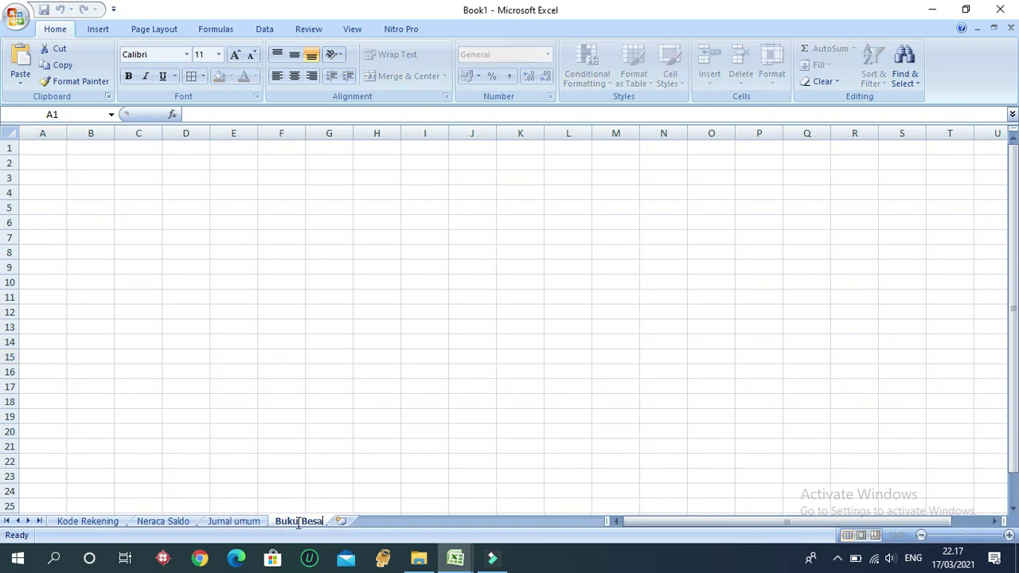
left_click(375, 490)
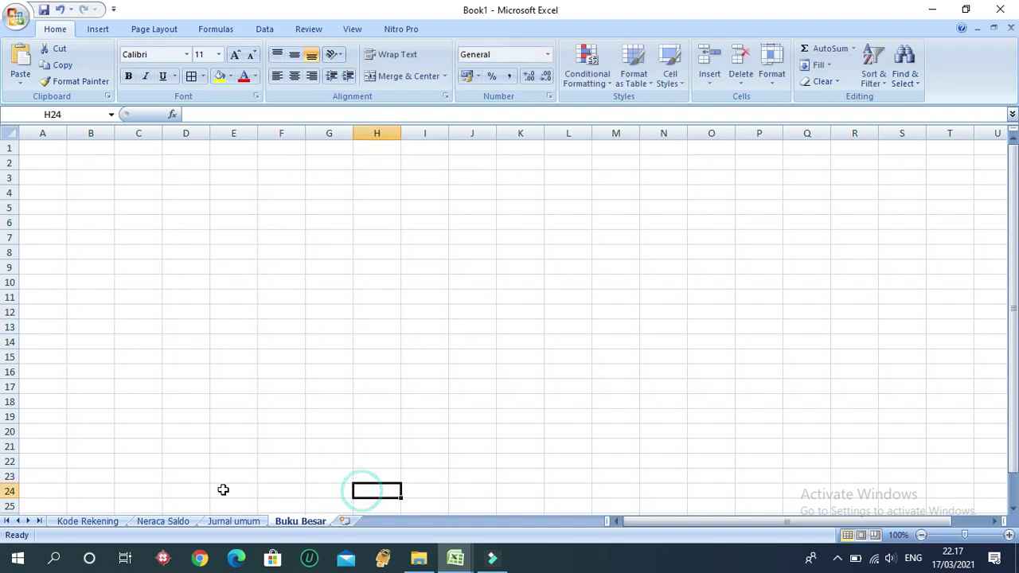
Step: Return to the Neraca Saldo sheet by way of Kode Rekening and review its account names and debit and credit amounts
left_click(106, 519)
left_click(156, 521)
left_click(270, 328)
left_click(234, 492)
scroll(215, 404, "down", 6)
scroll(216, 403, "up", 6)
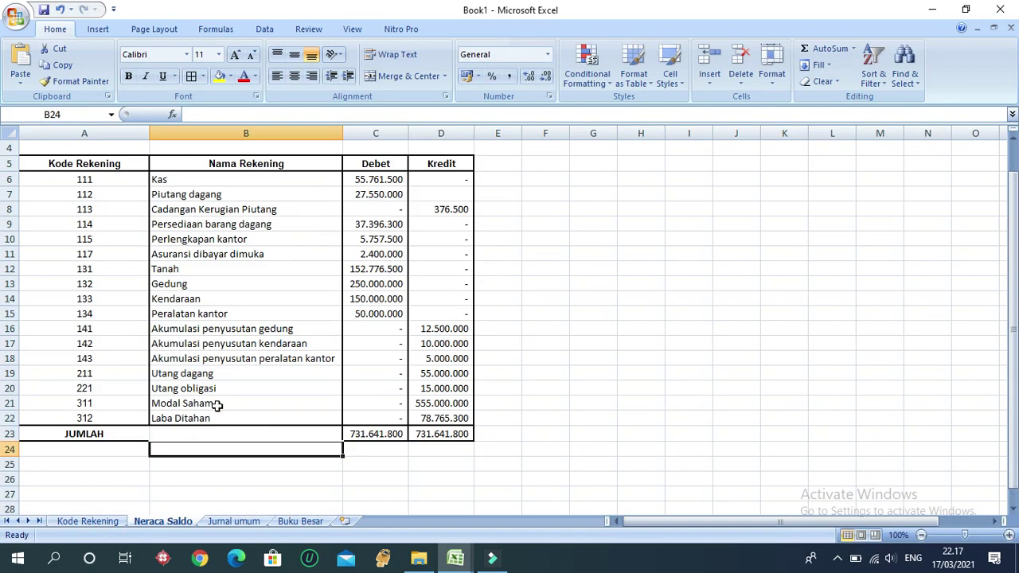
left_click(61, 270)
left_click(239, 286)
left_click(386, 316)
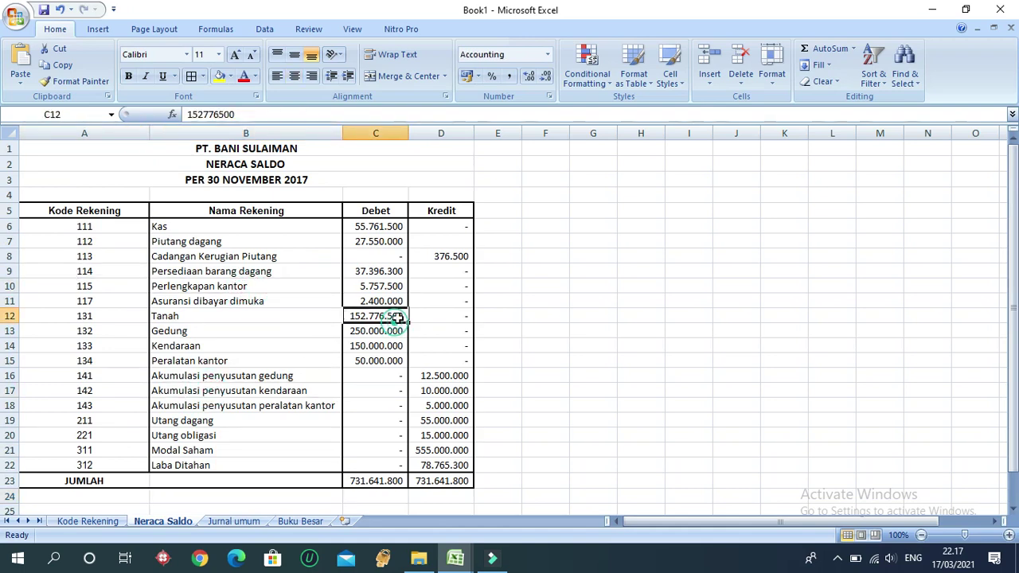
left_click(434, 227)
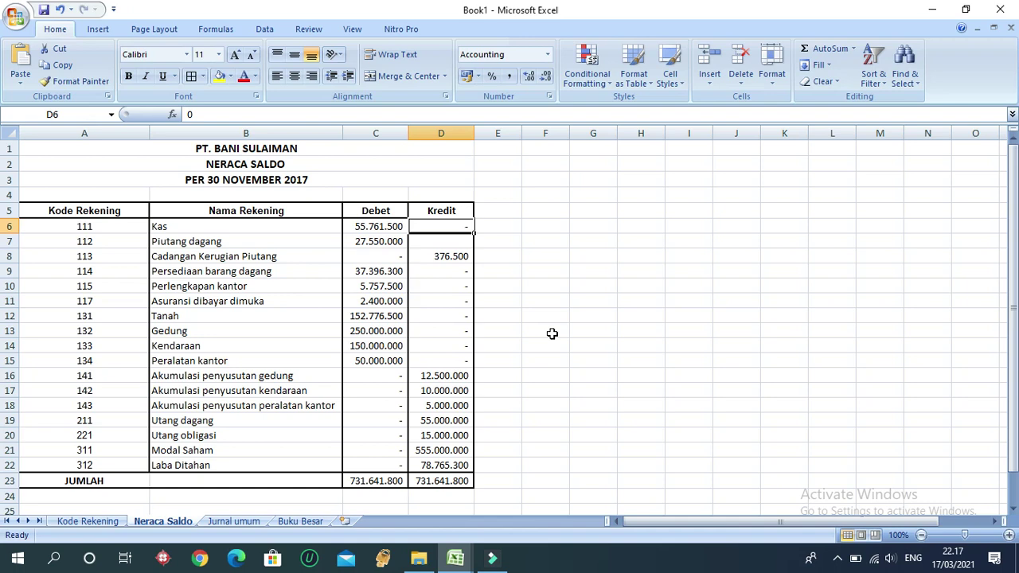